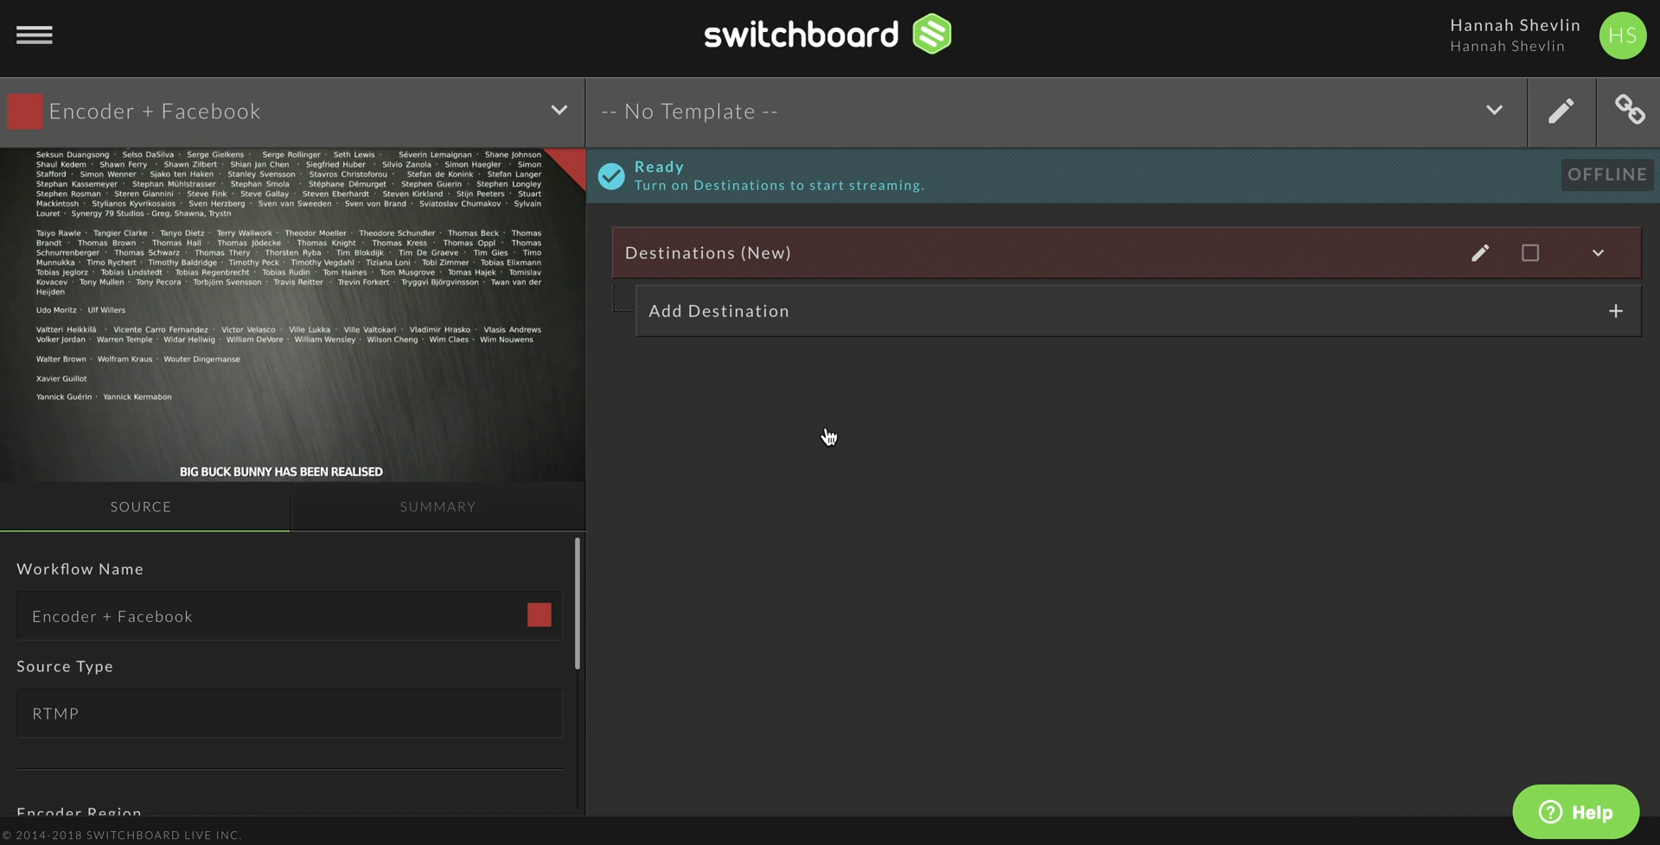
Look over the subscription's Destinations page and its Templates page.
{"action": "mouse_move", "coordinate": [366, 211]}
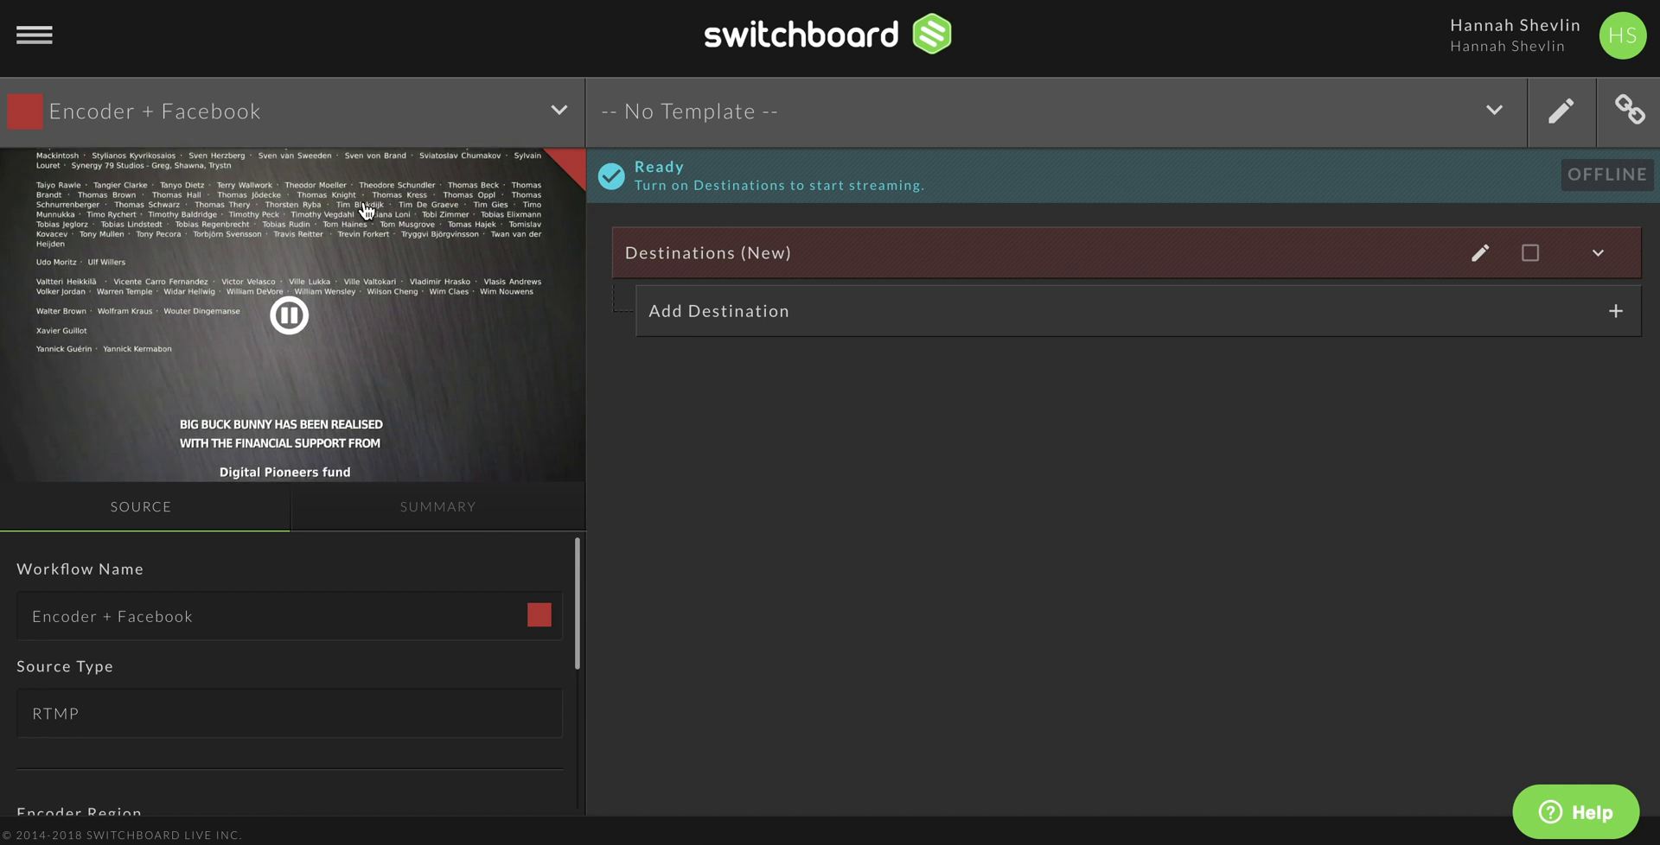
{"action": "left_click", "coordinate": [35, 36]}
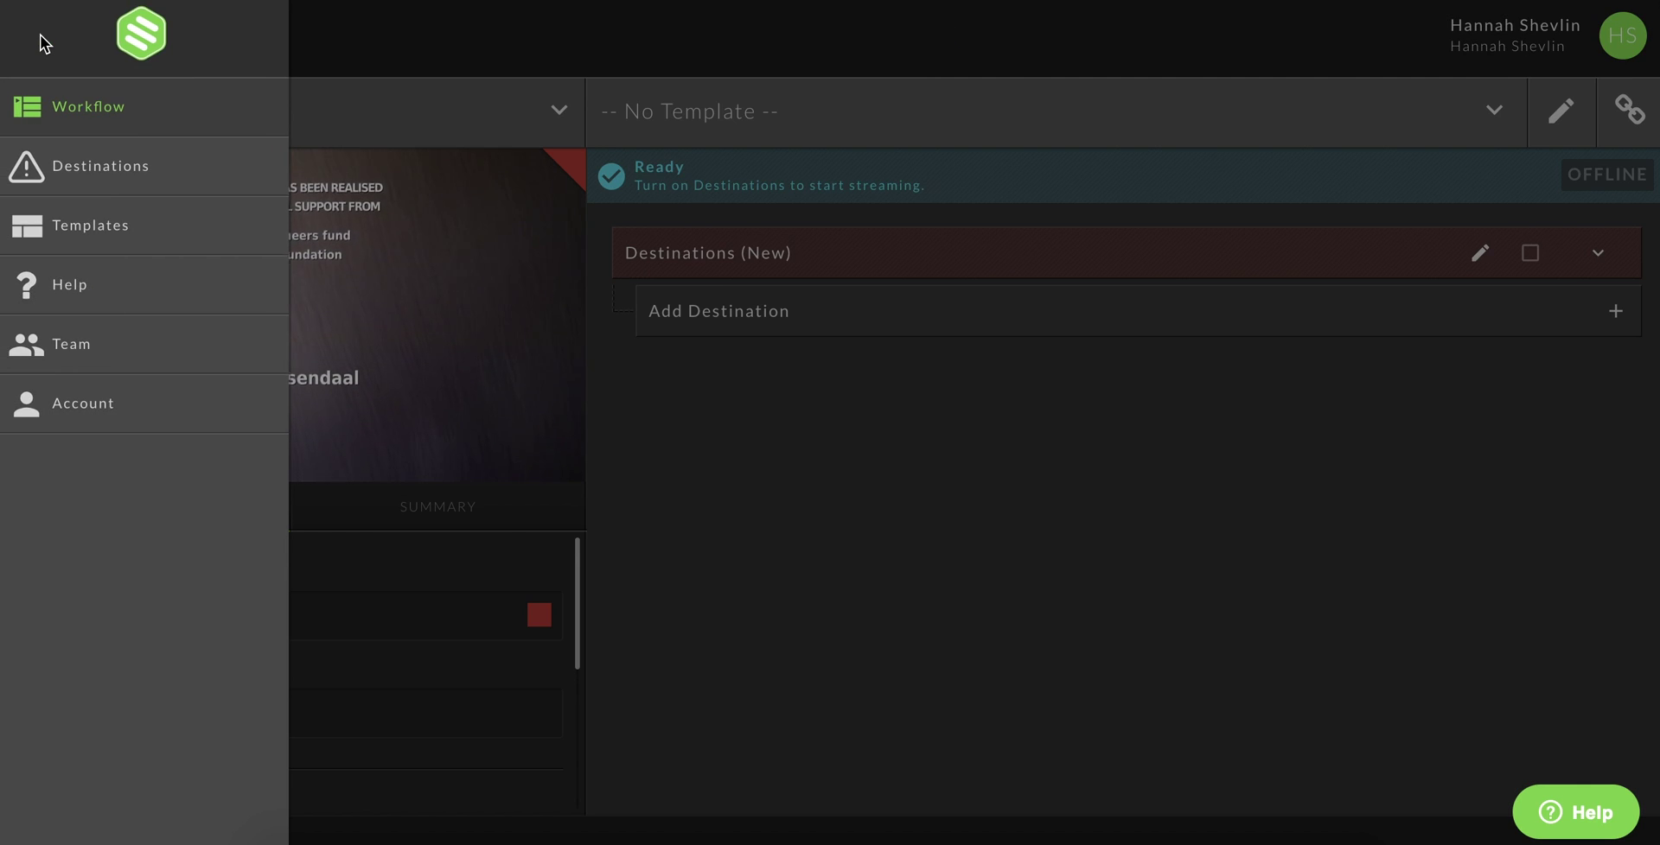
{"action": "left_click", "coordinate": [156, 176]}
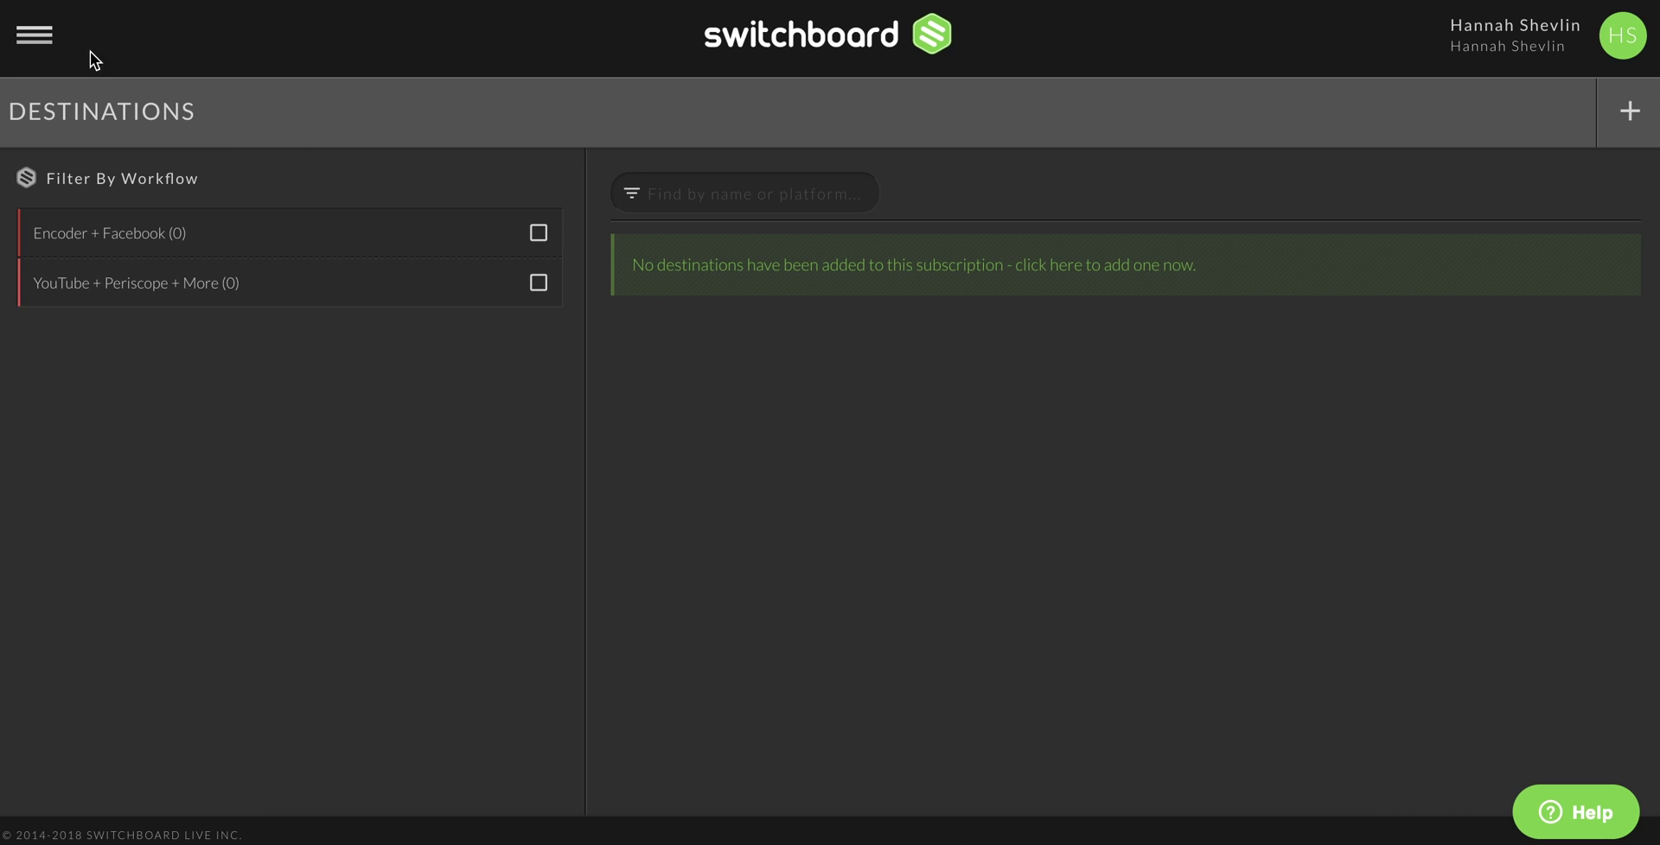
{"action": "left_click", "coordinate": [42, 38]}
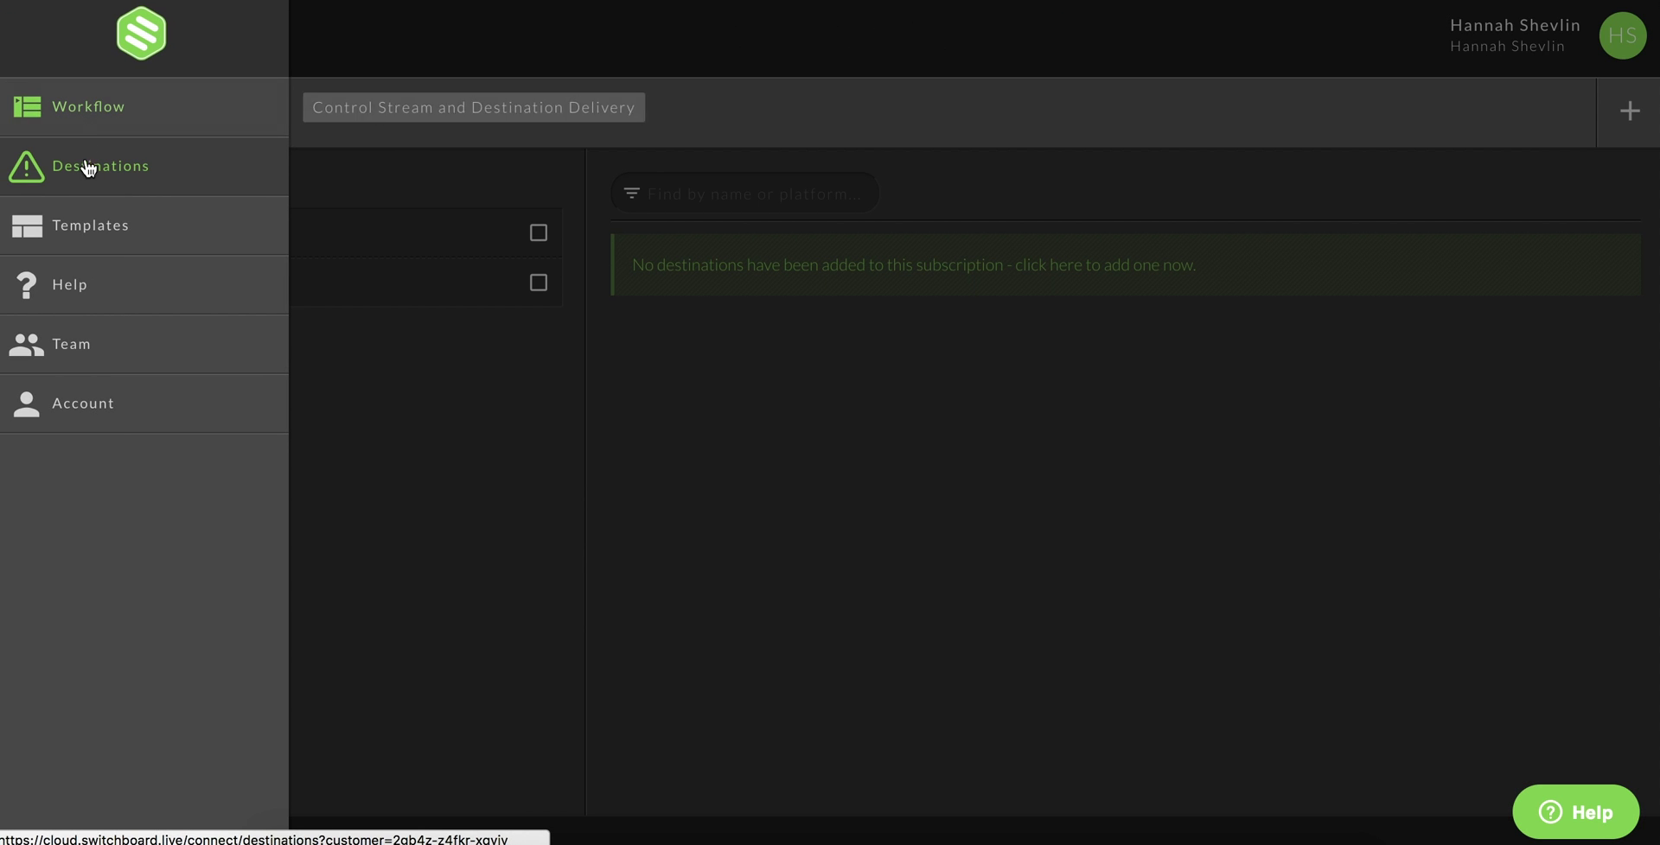
{"action": "left_click", "coordinate": [102, 226]}
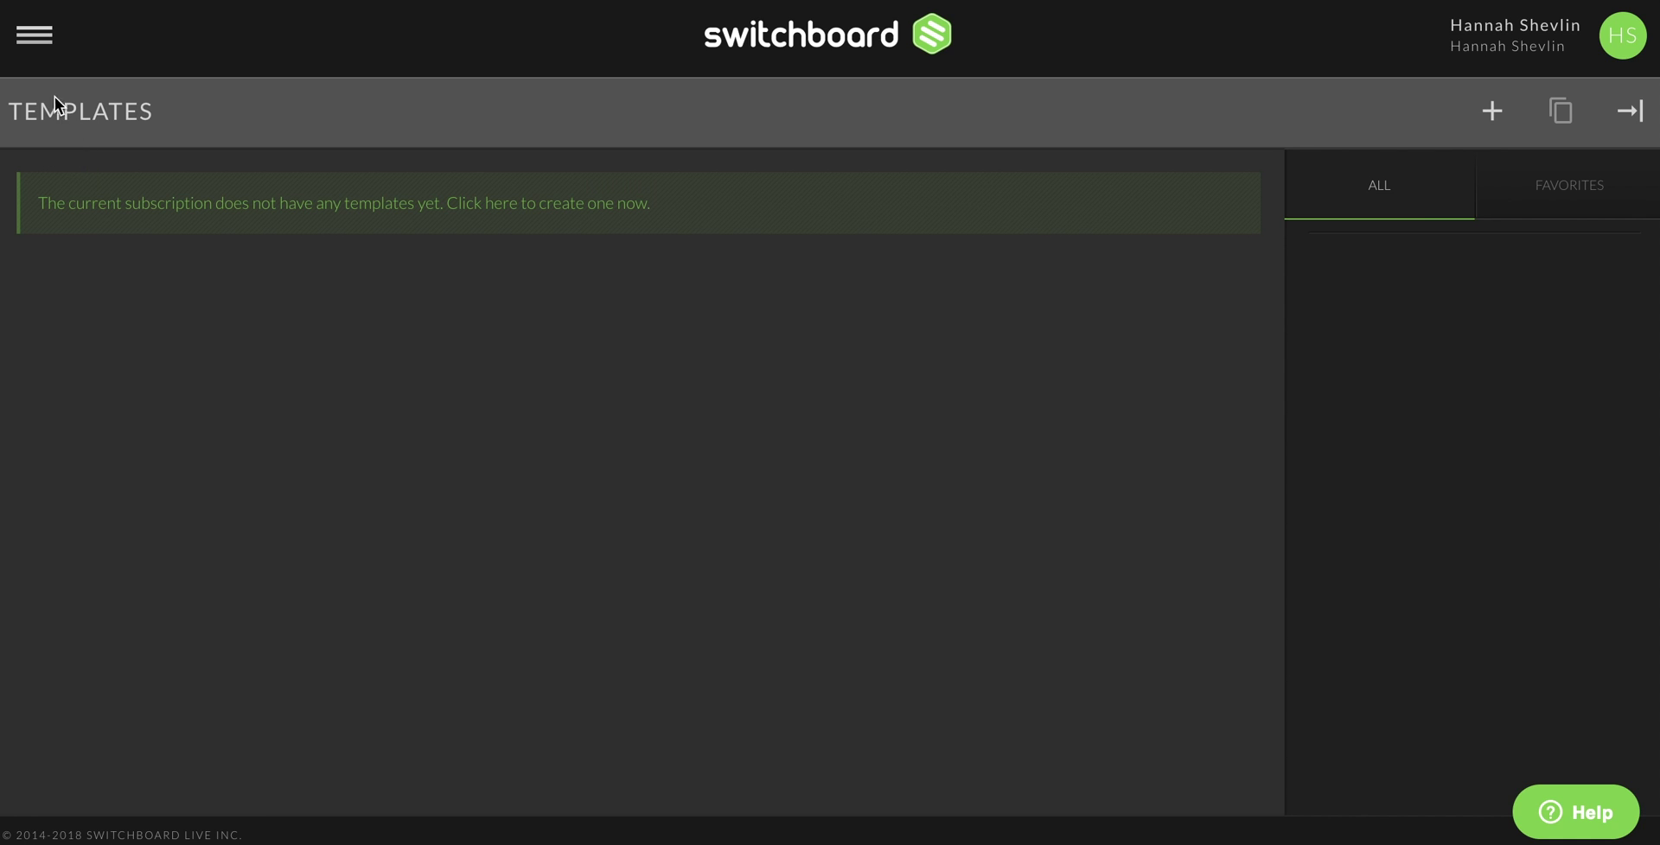
Review the team management overview, the team members list, and the billing page down to its payment history.
{"action": "left_click", "coordinate": [39, 39]}
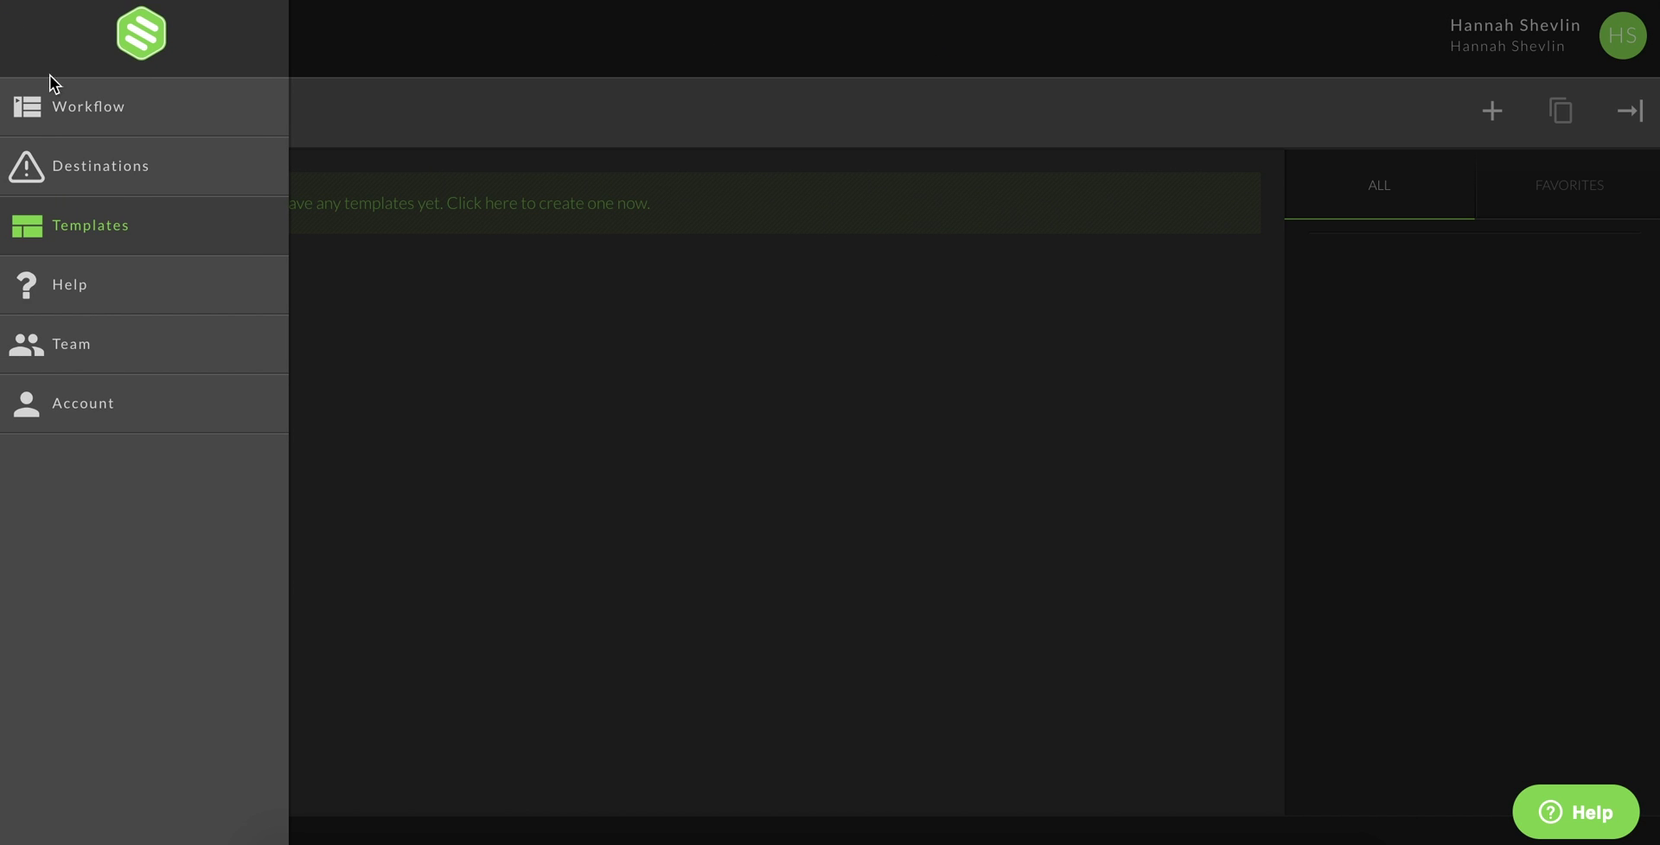
{"action": "left_click", "coordinate": [121, 295]}
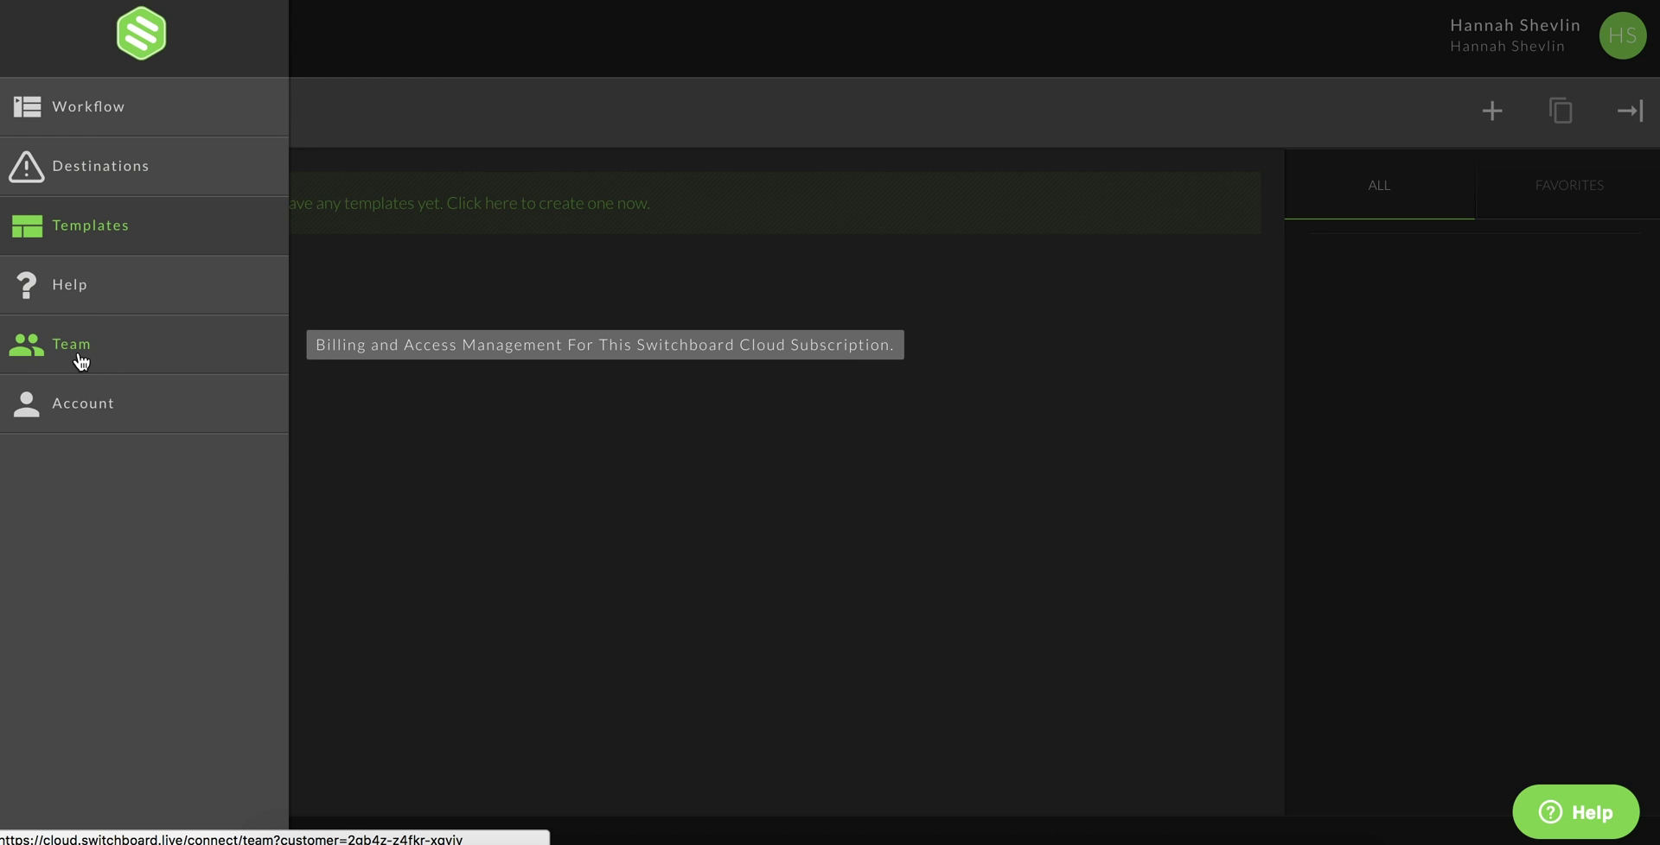
{"action": "left_click", "coordinate": [77, 353]}
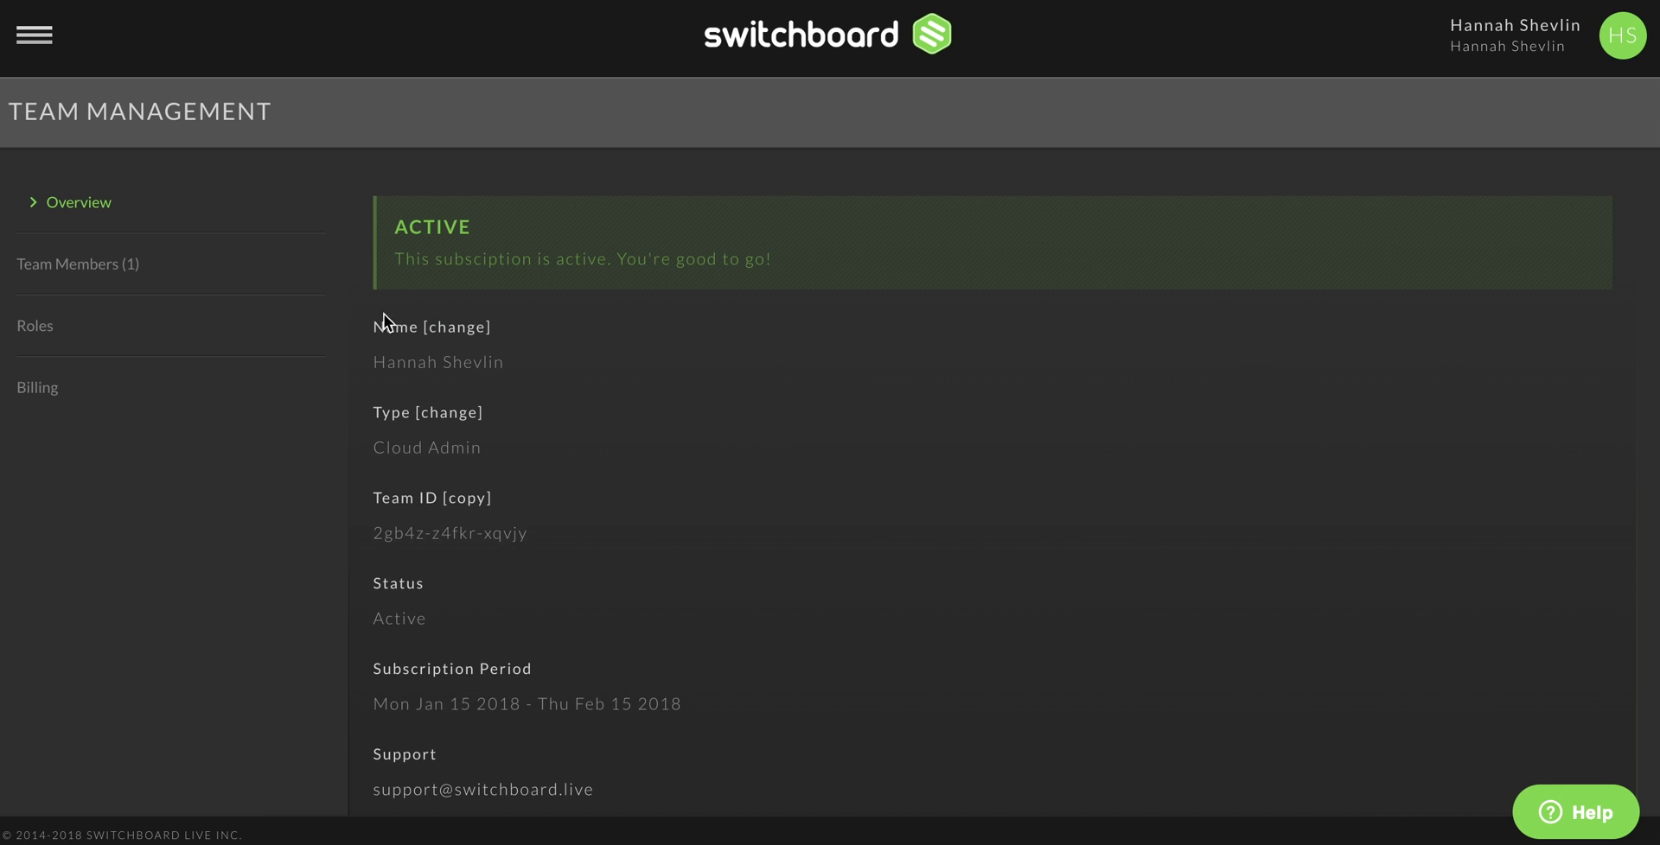
{"action": "left_click", "coordinate": [159, 278]}
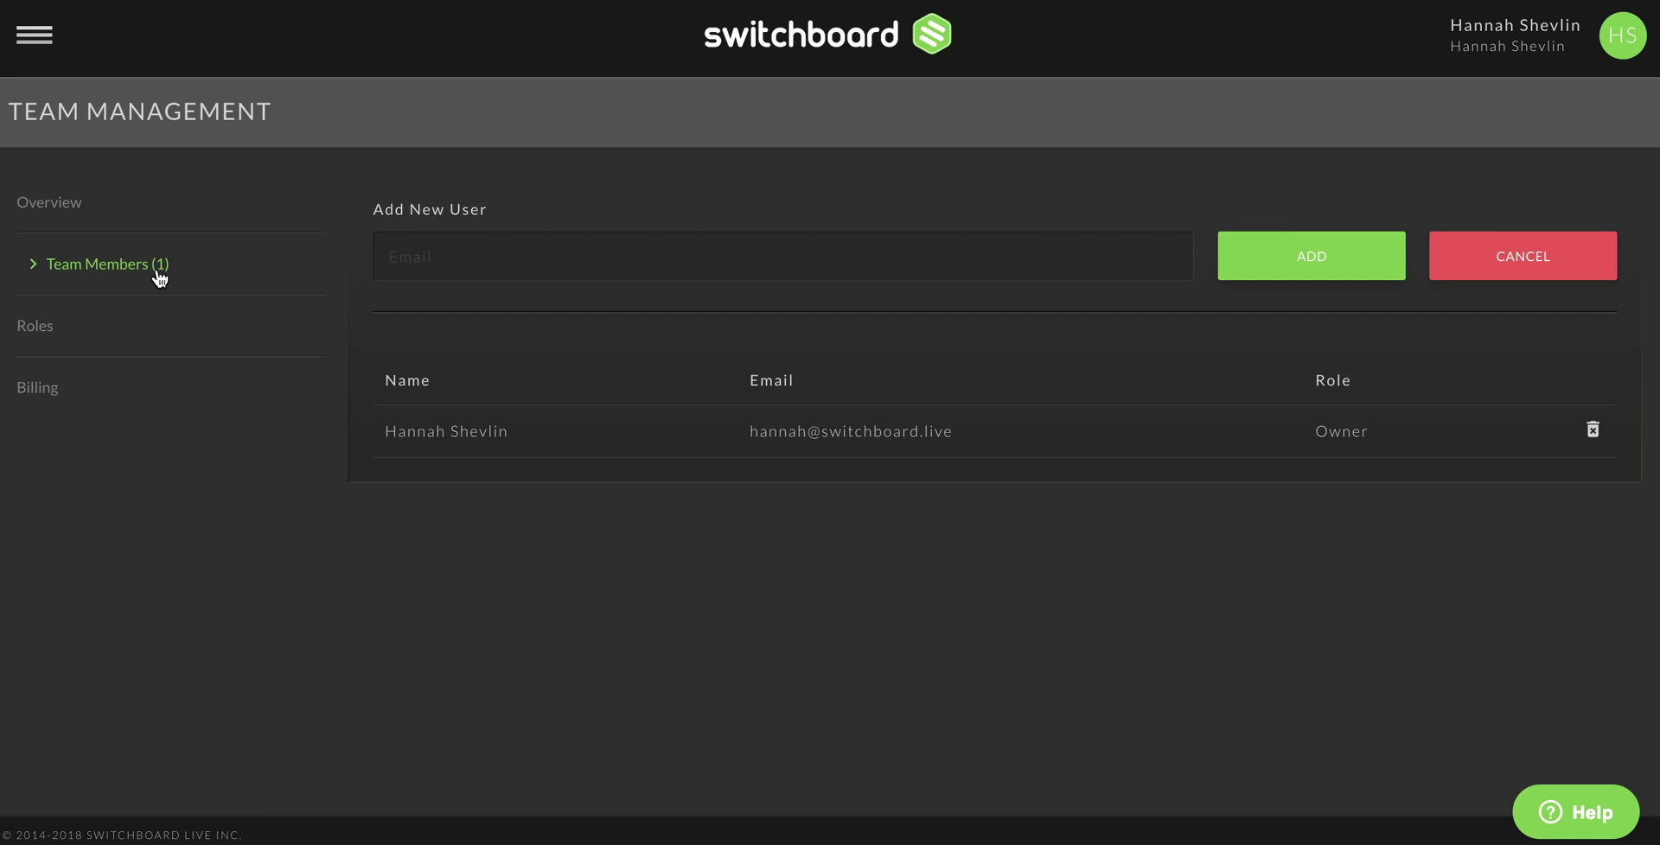
{"action": "left_click", "coordinate": [75, 398]}
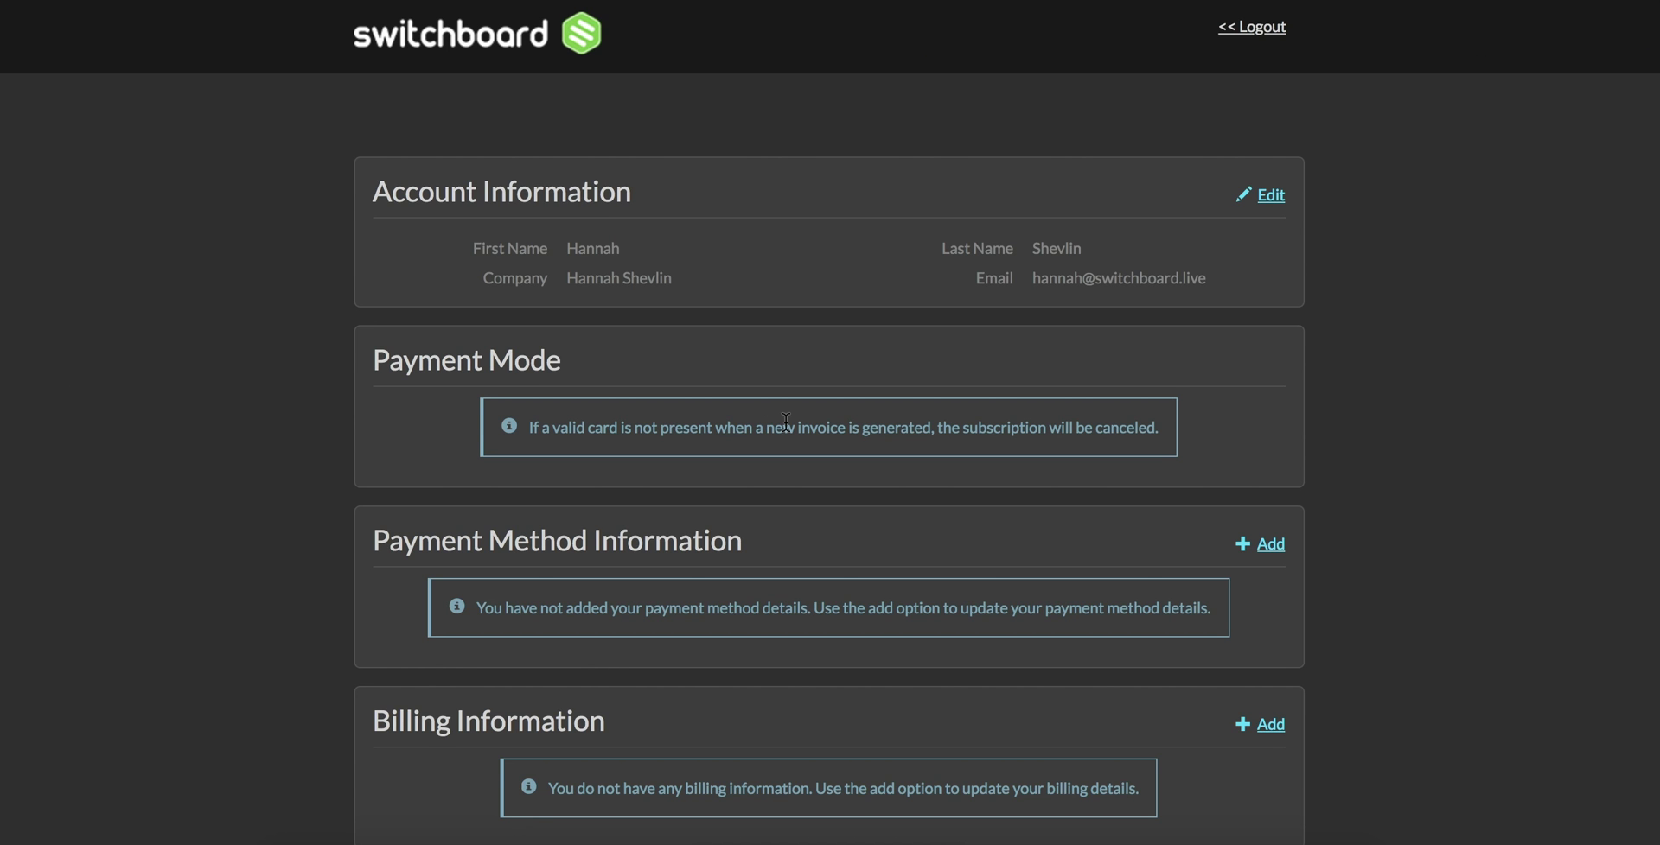
{"action": "scroll", "coordinate": [784, 422], "scroll_direction": "down", "scroll_amount": 9}
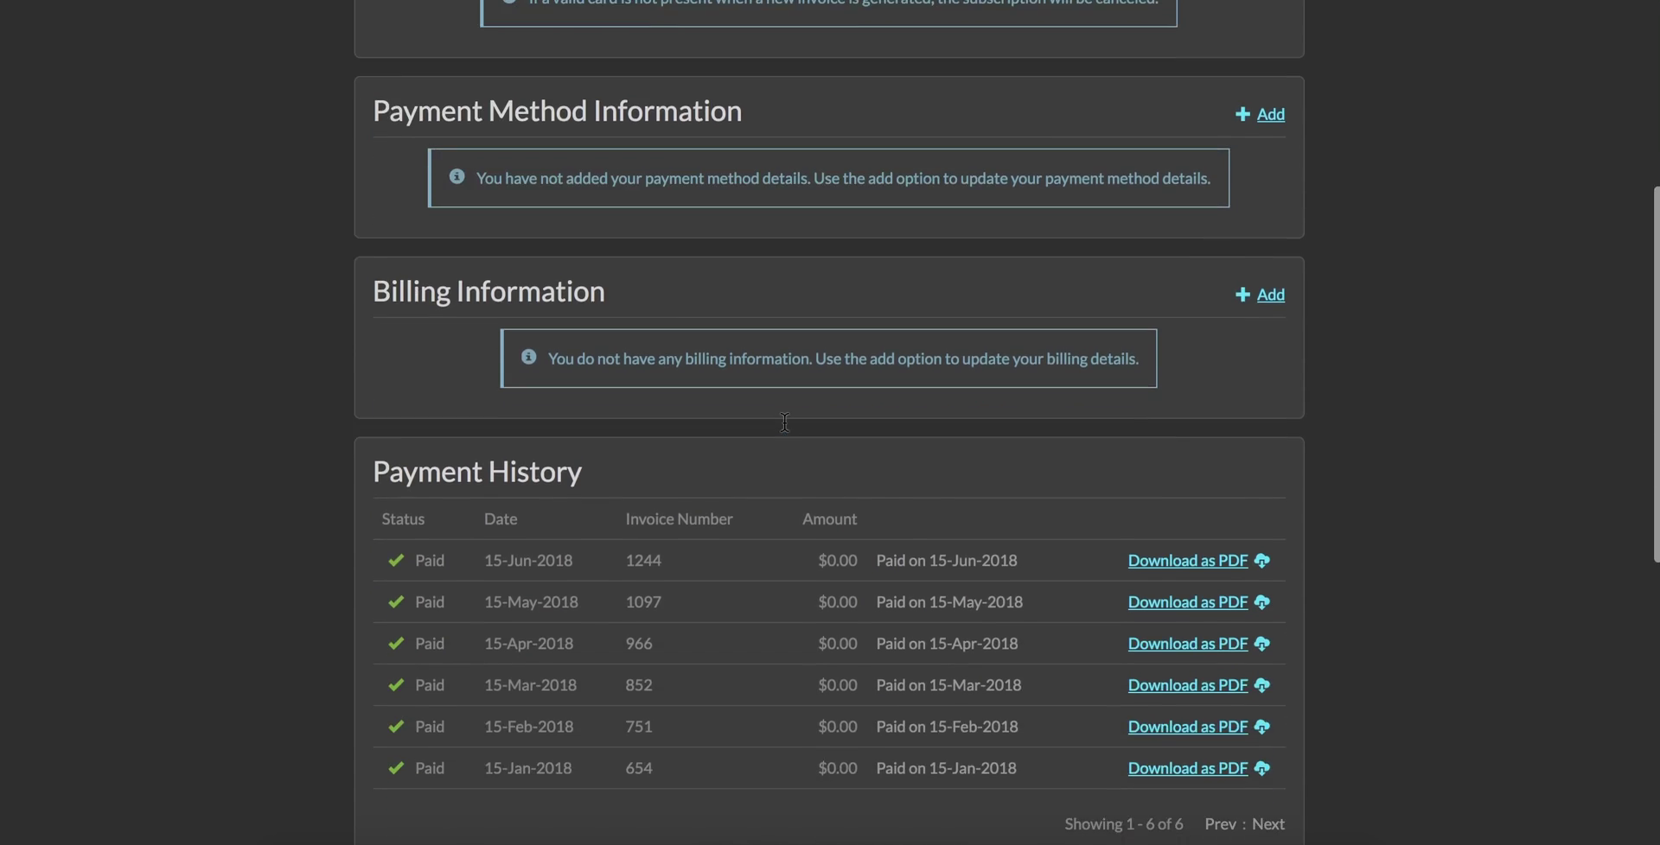
{"action": "scroll", "coordinate": [784, 422], "scroll_direction": "down", "scroll_amount": 4}
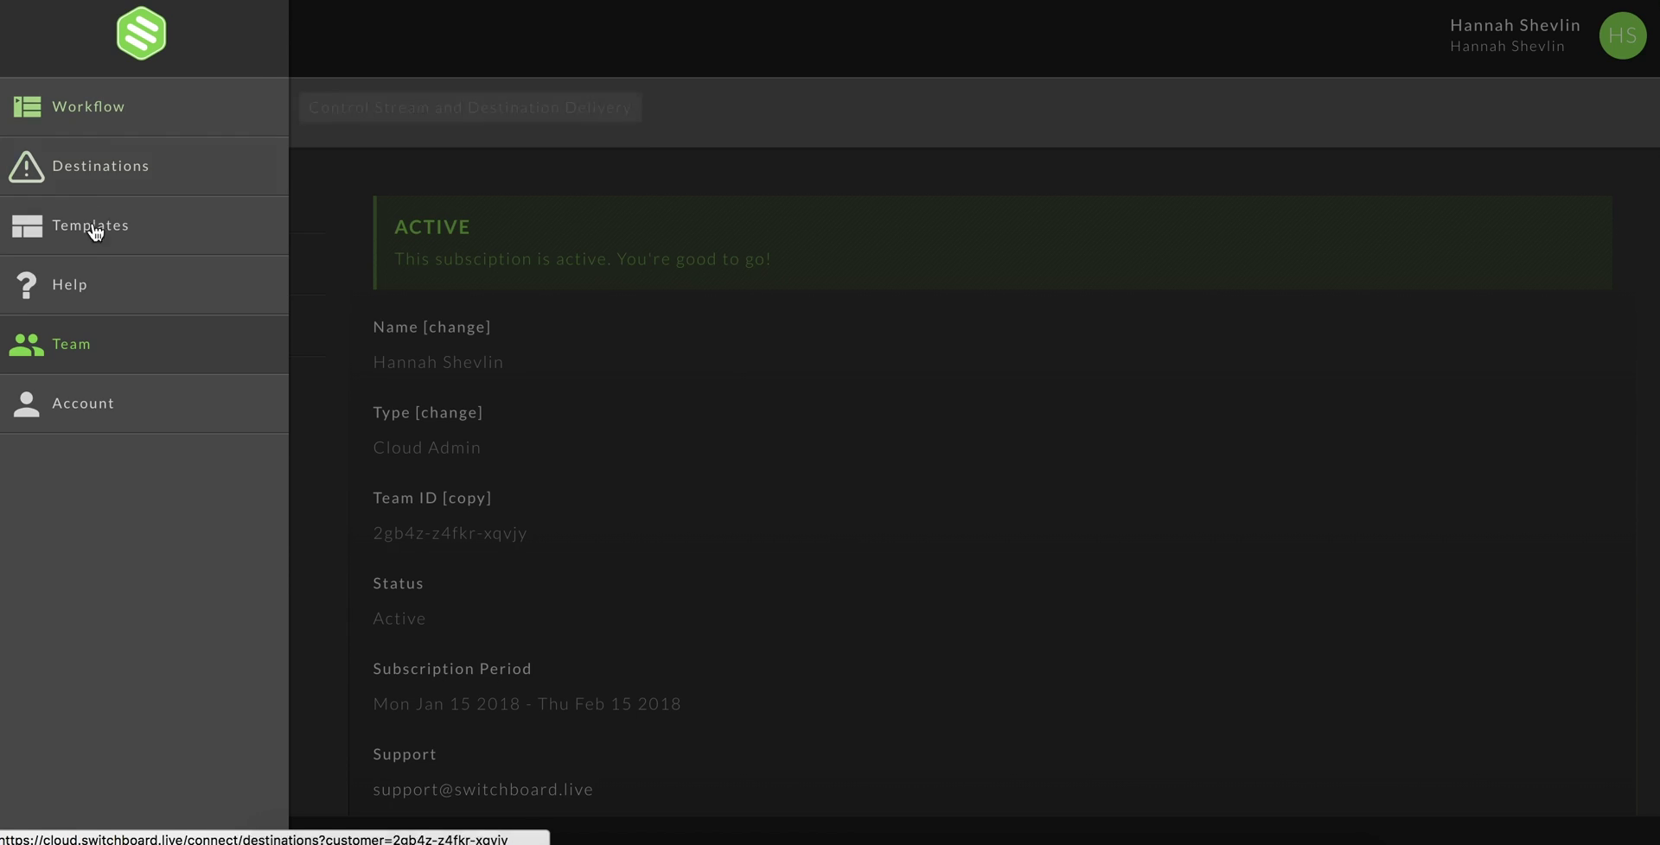
Review the account's login, two-factor authentication and profile options, and return to the cloud workflow.
{"action": "left_click", "coordinate": [133, 407]}
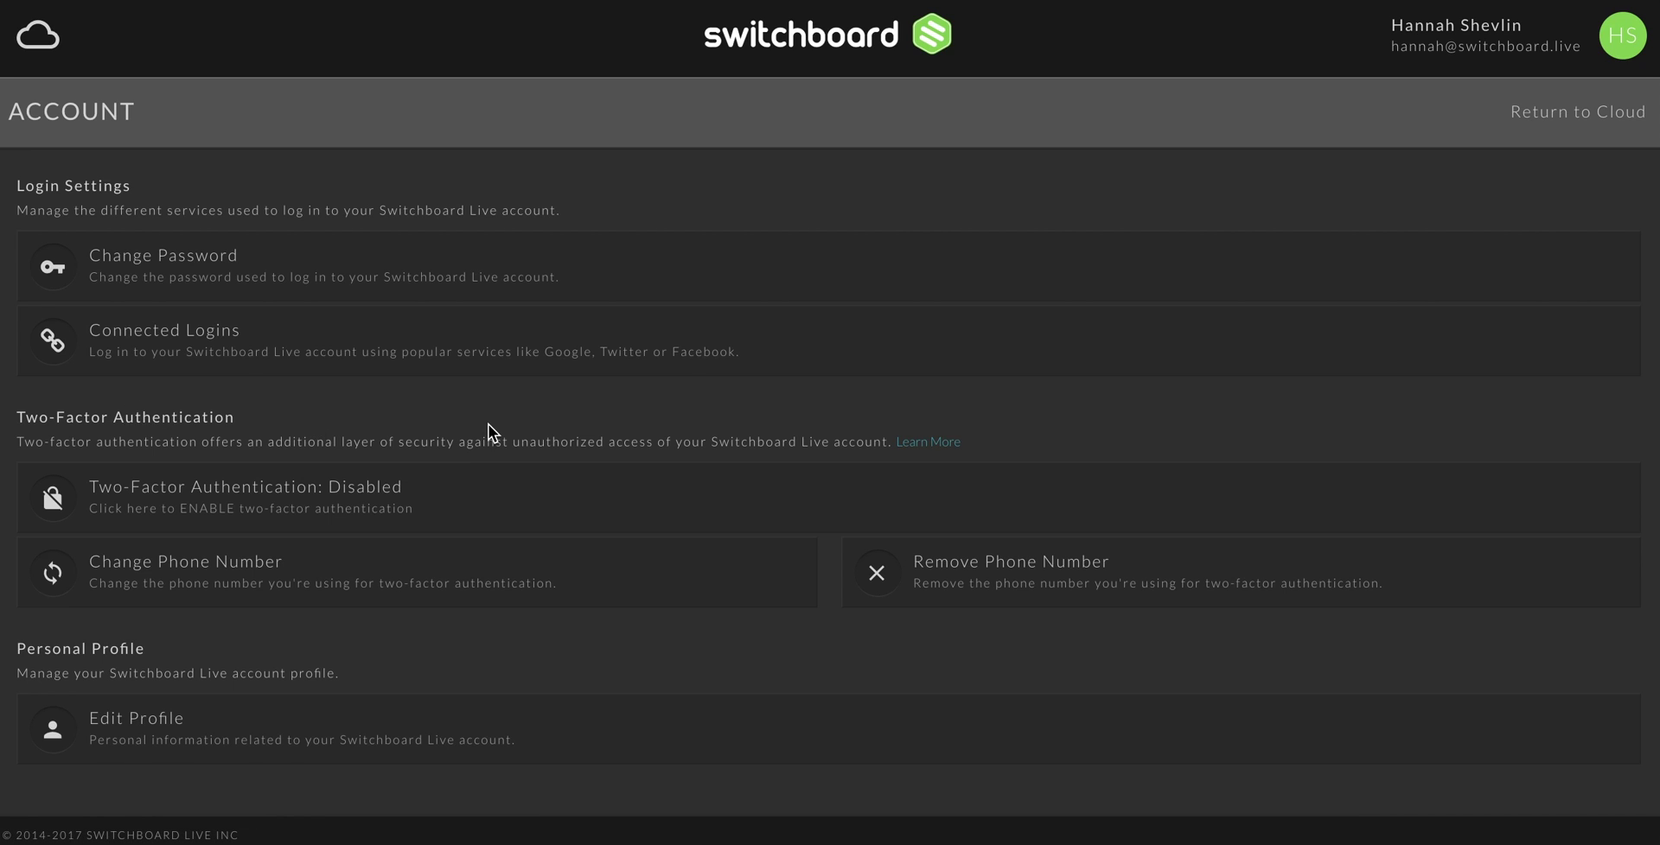
{"action": "scroll", "coordinate": [1081, 449], "scroll_direction": "down", "scroll_amount": 1}
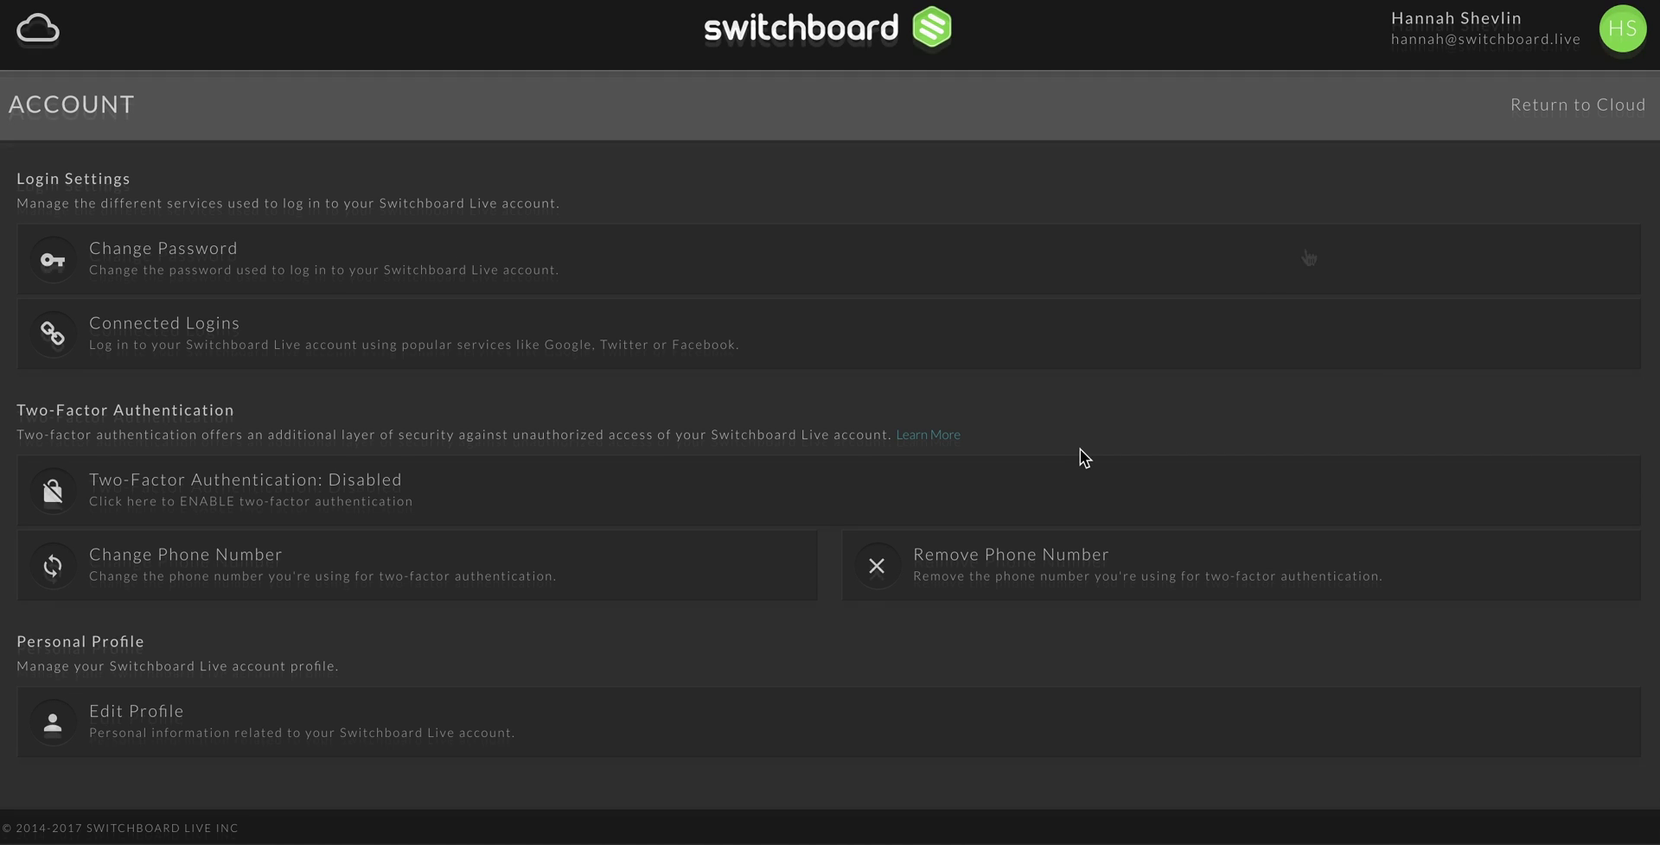
{"action": "scroll", "coordinate": [1081, 449], "scroll_direction": "up", "scroll_amount": 1}
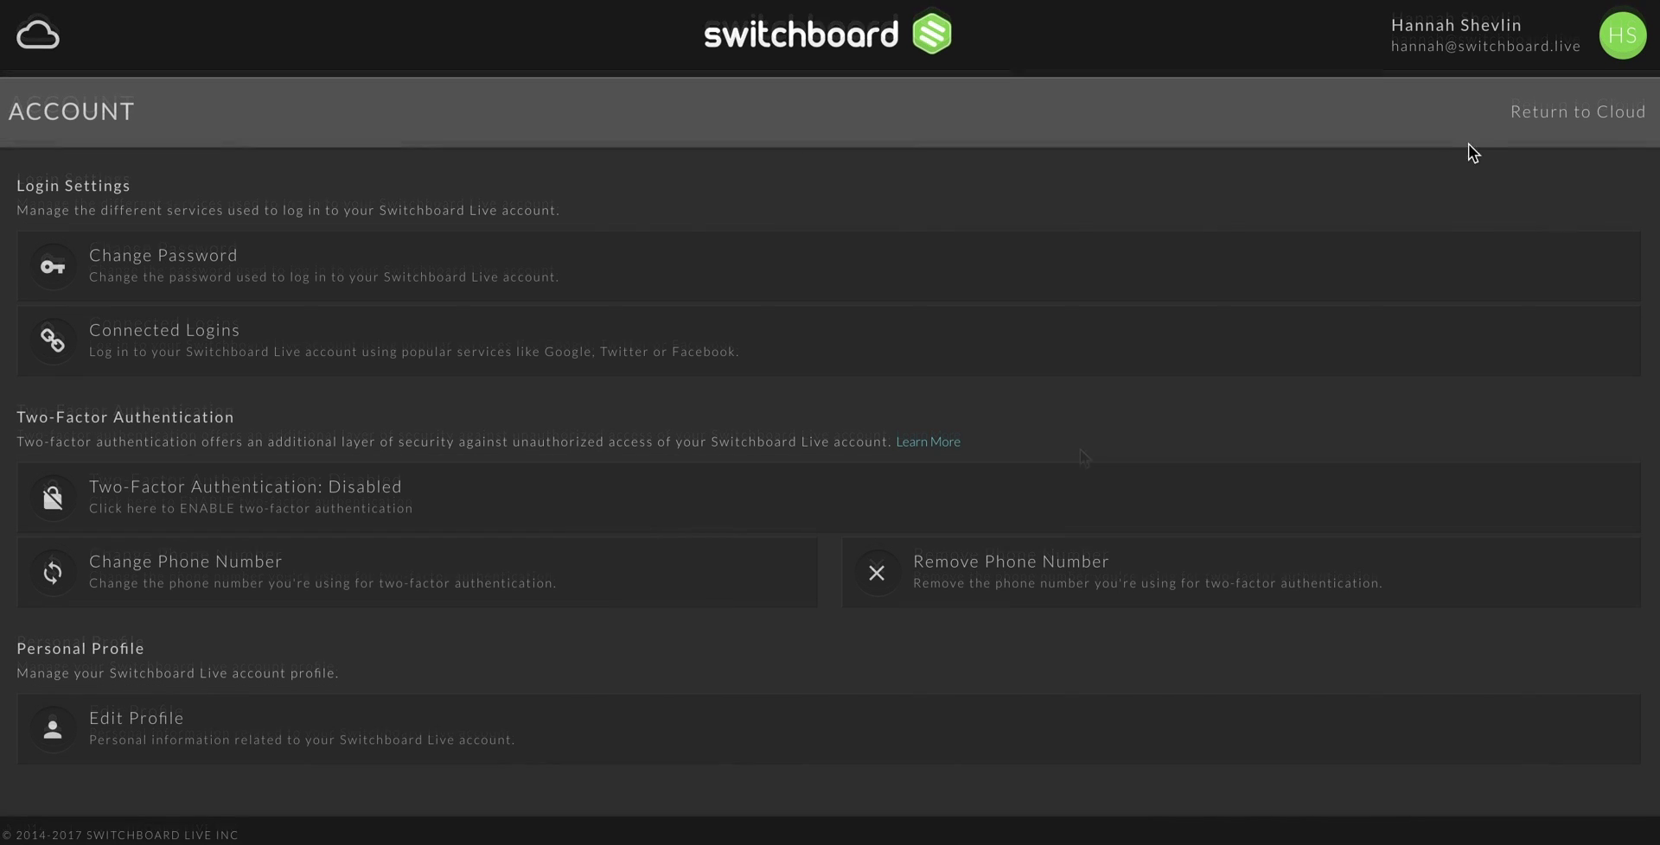
{"action": "left_click", "coordinate": [1582, 119]}
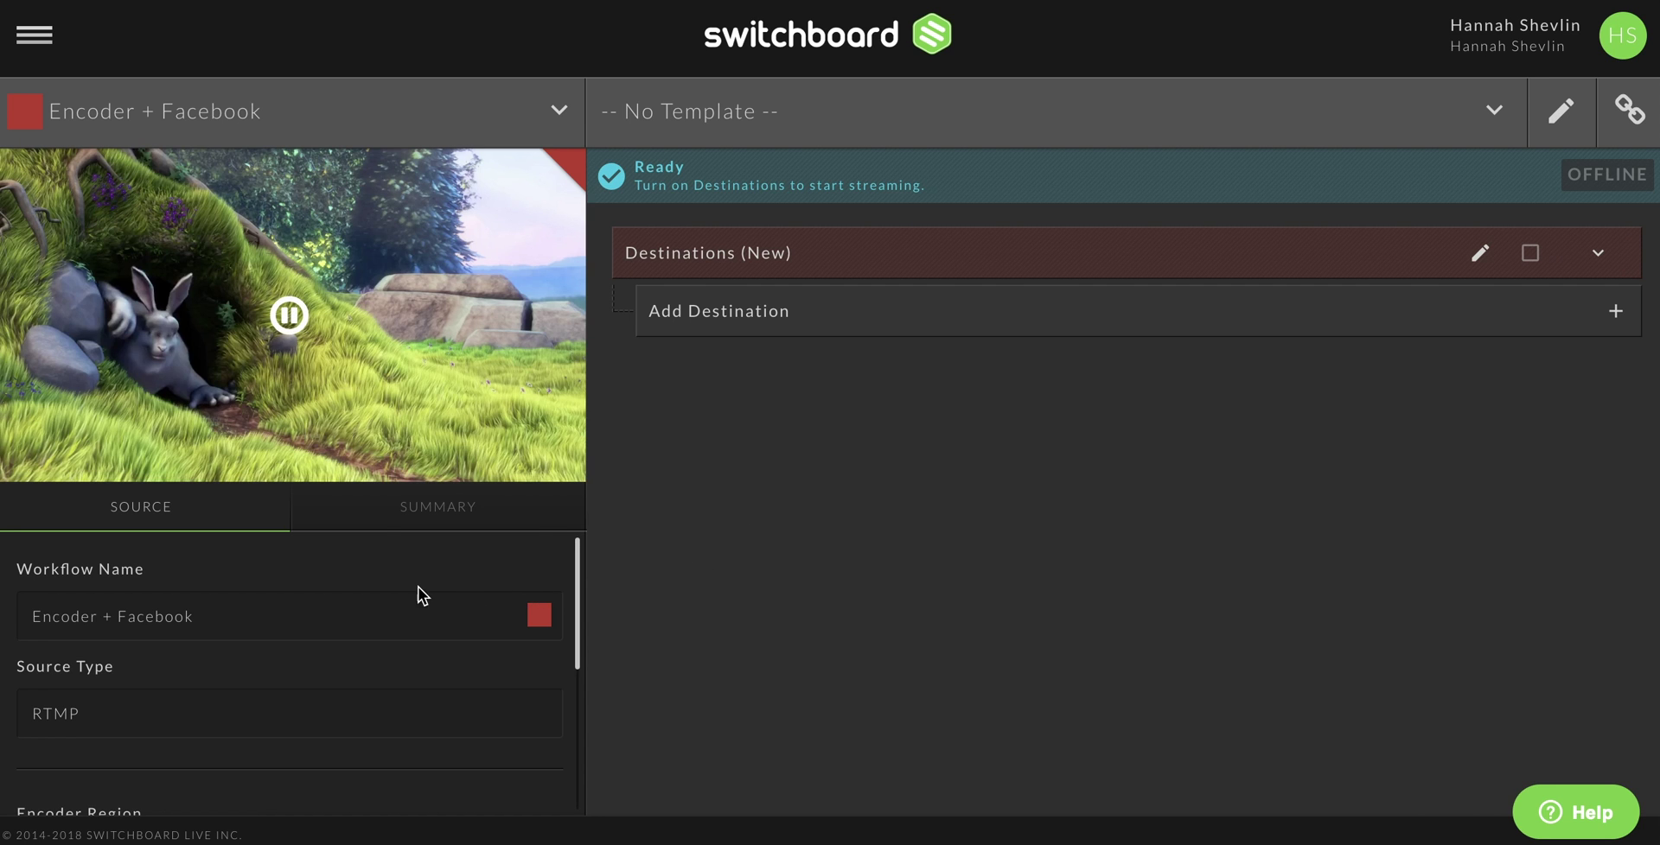
Examine the Encoder + Facebook workflow's source settings, including source type, encoder region, FMS URL and stream key.
{"action": "scroll", "coordinate": [408, 583], "scroll_direction": "down", "scroll_amount": 2}
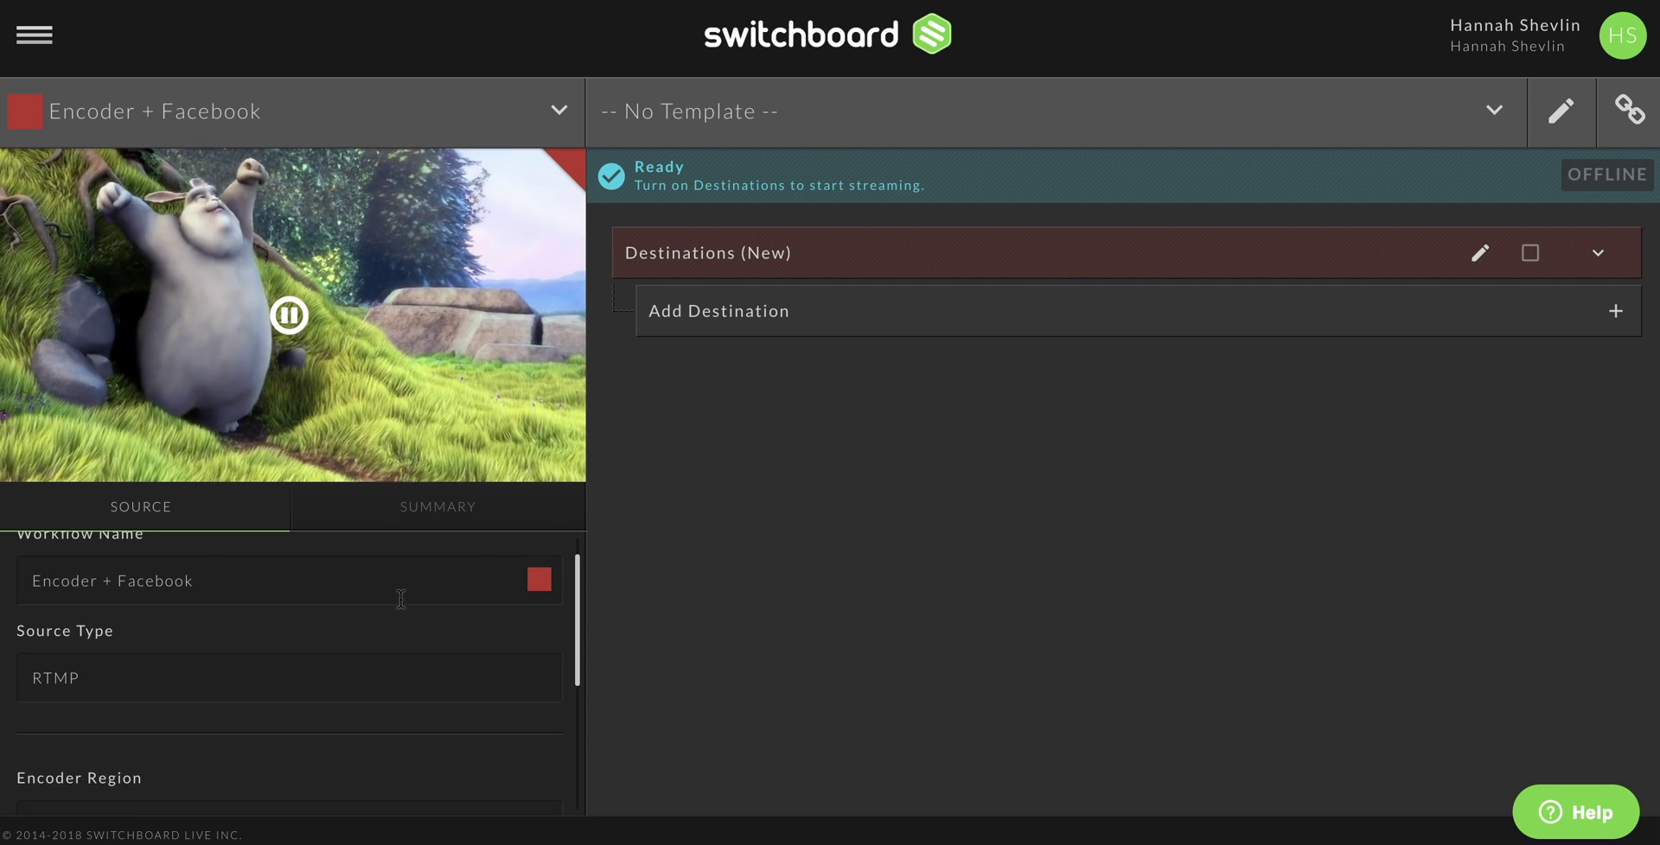
{"action": "scroll", "coordinate": [398, 609], "scroll_direction": "down", "scroll_amount": 2}
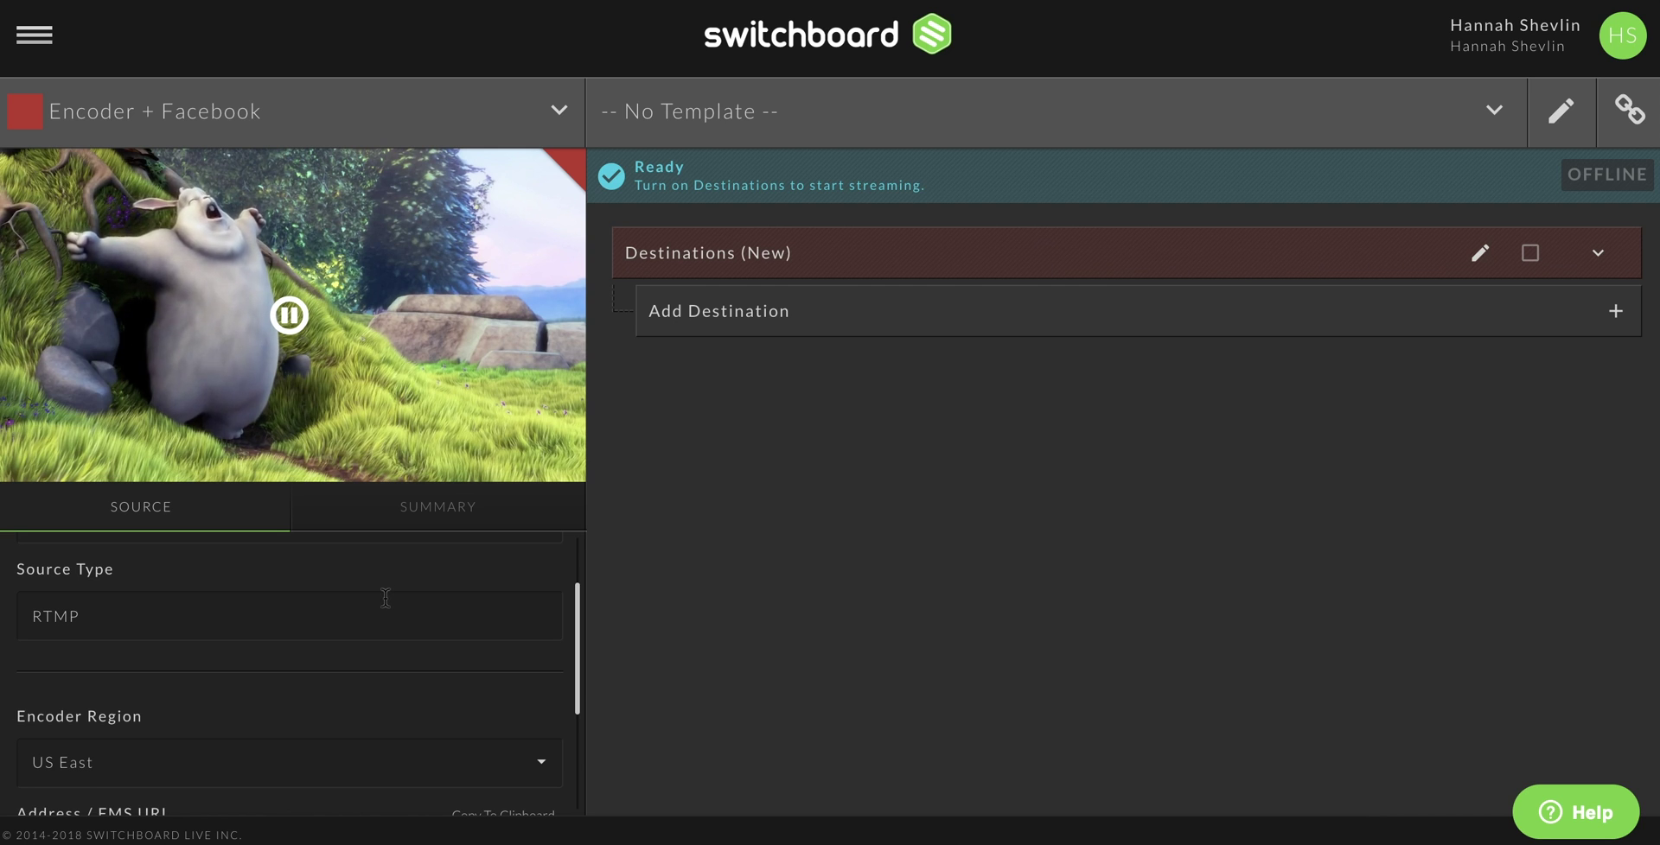
{"action": "scroll", "coordinate": [384, 614], "scroll_direction": "down", "scroll_amount": 3}
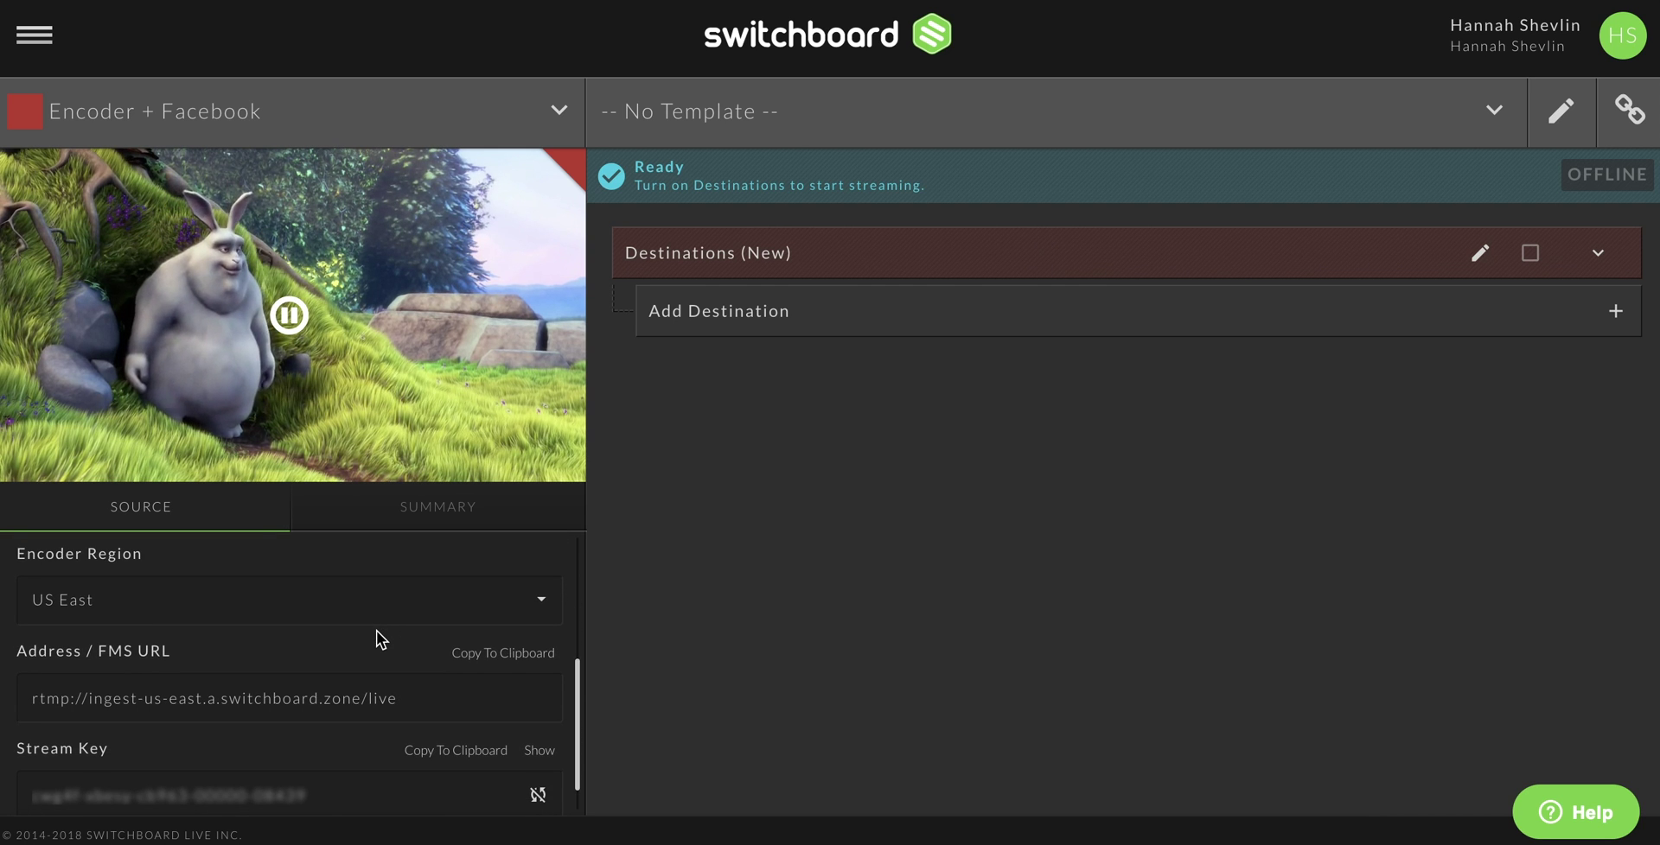
{"action": "scroll", "coordinate": [374, 639], "scroll_direction": "down", "scroll_amount": 1}
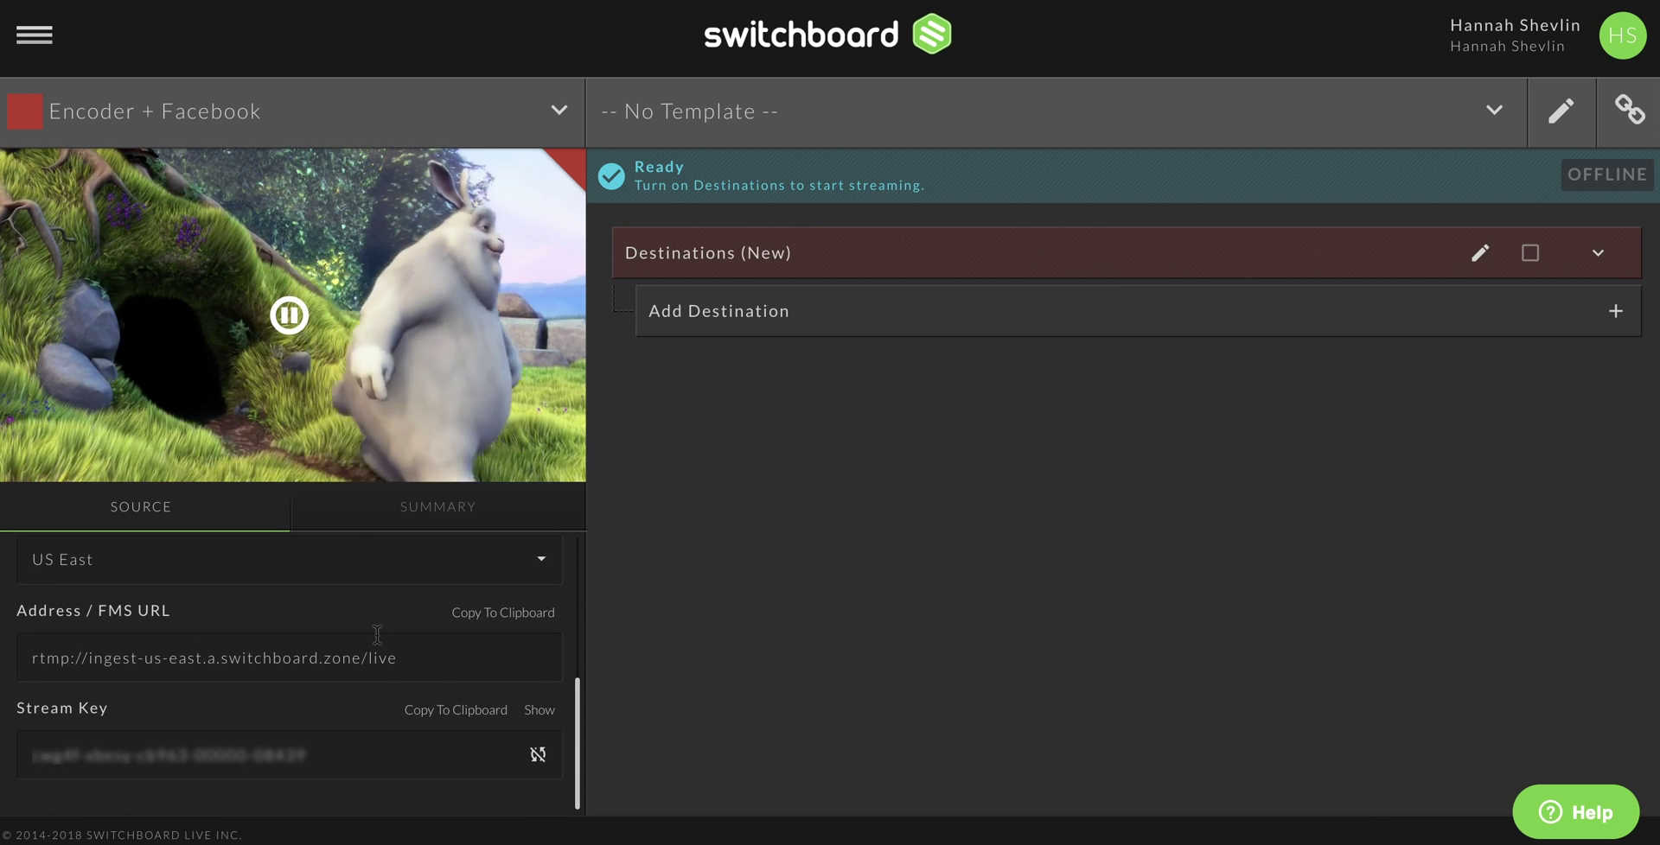
{"action": "scroll", "coordinate": [377, 635], "scroll_direction": "up", "scroll_amount": 4}
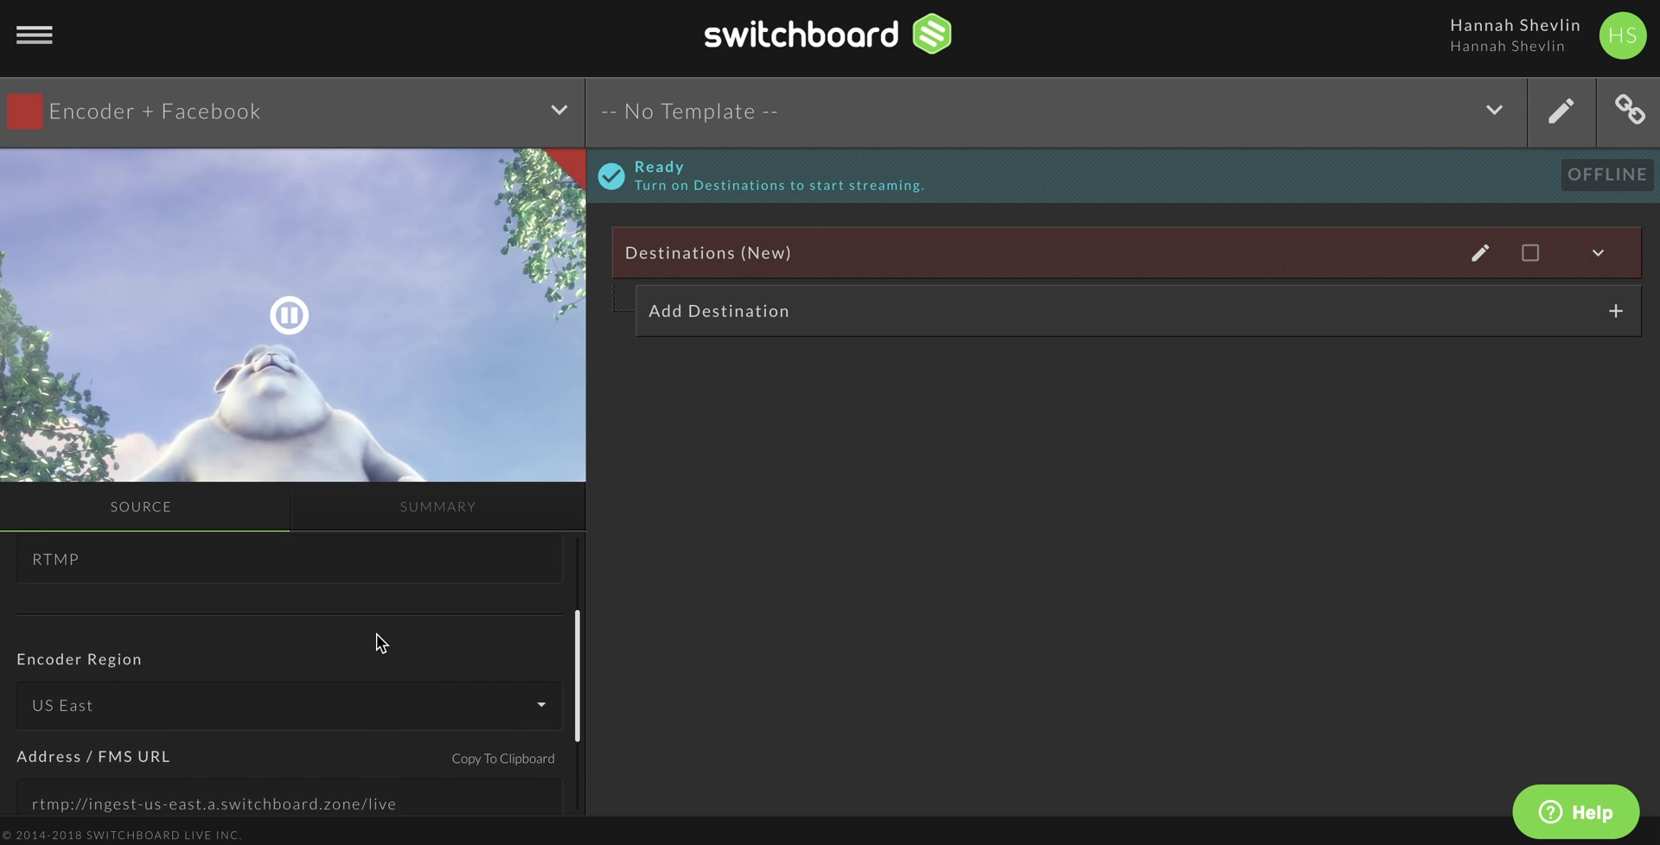
{"action": "scroll", "coordinate": [376, 641], "scroll_direction": "up", "scroll_amount": 3}
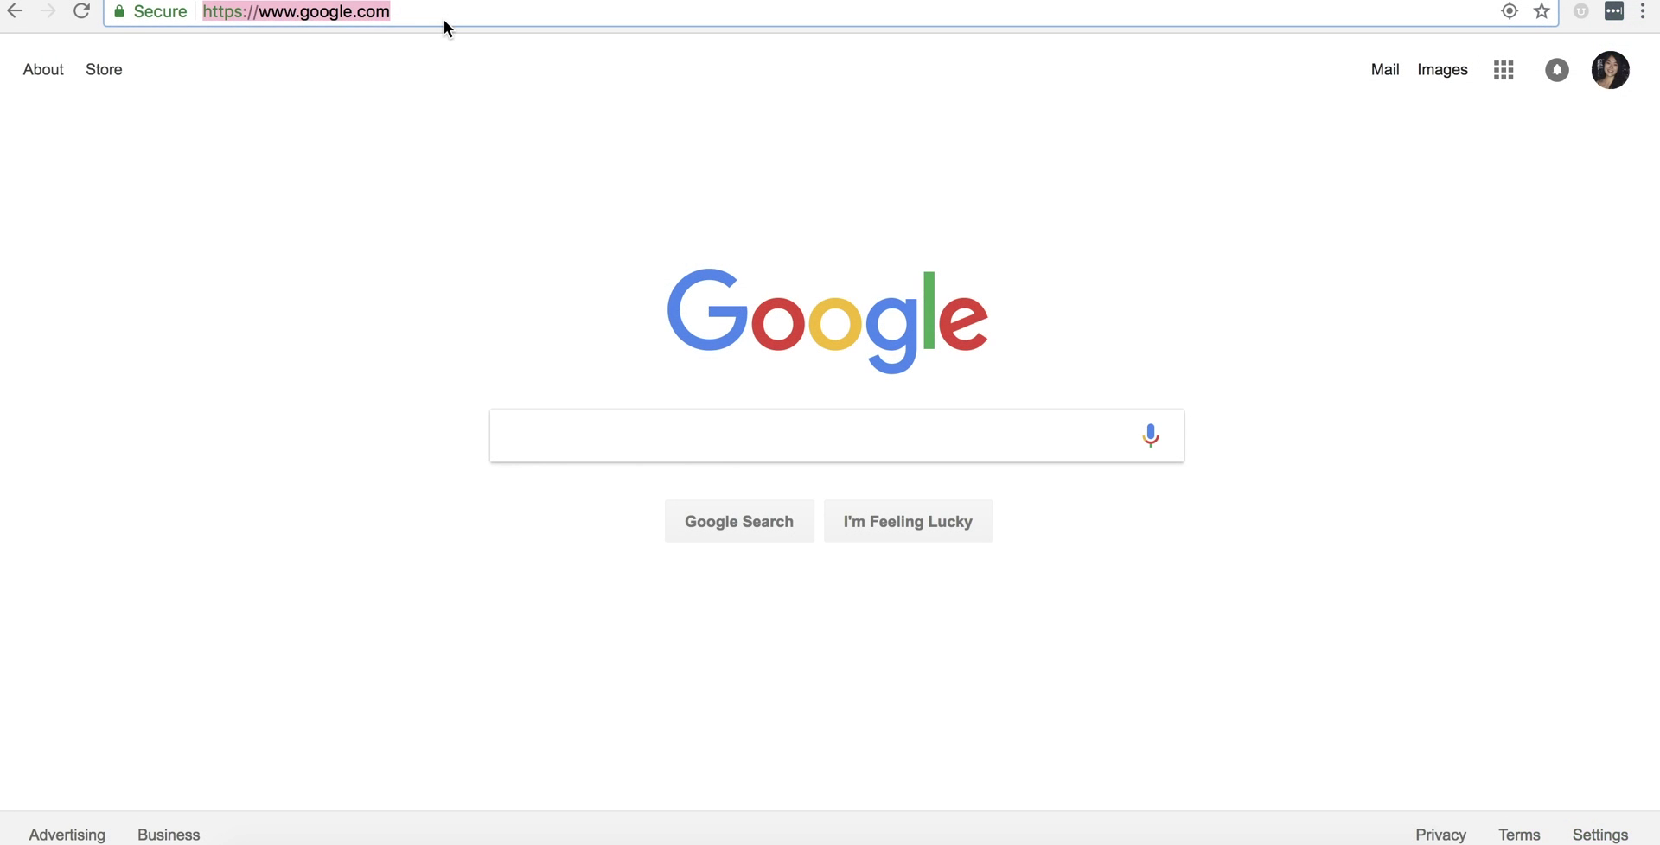
Go to support.switchboard.live and search the Help Center for "encoder".
{"action": "type", "text": "support.switchboard.live"}
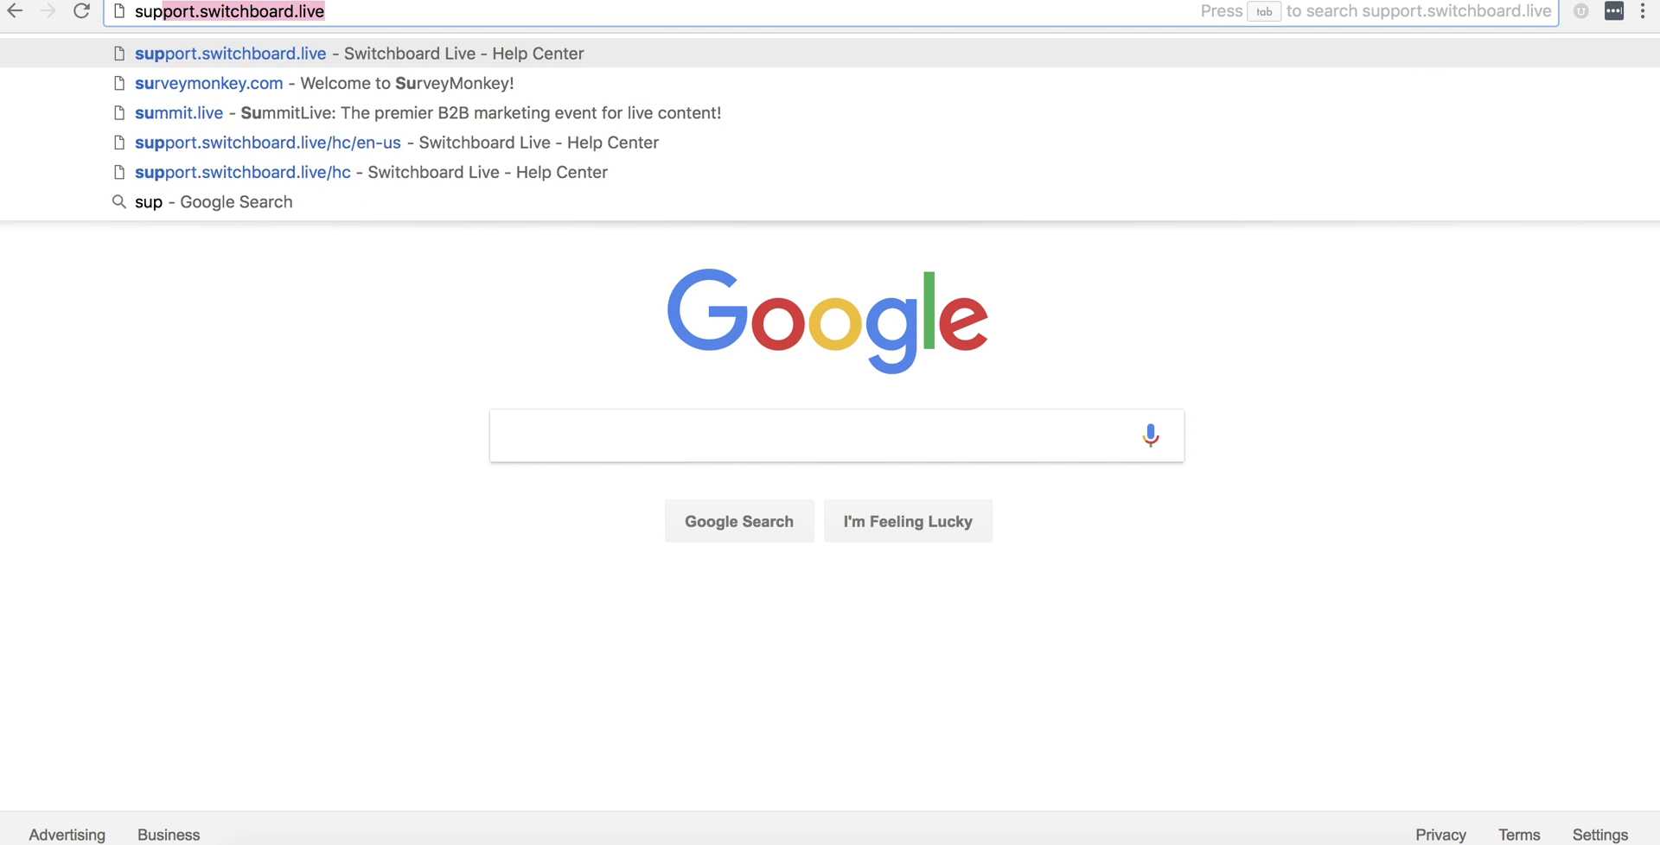
{"action": "key", "text": "Return"}
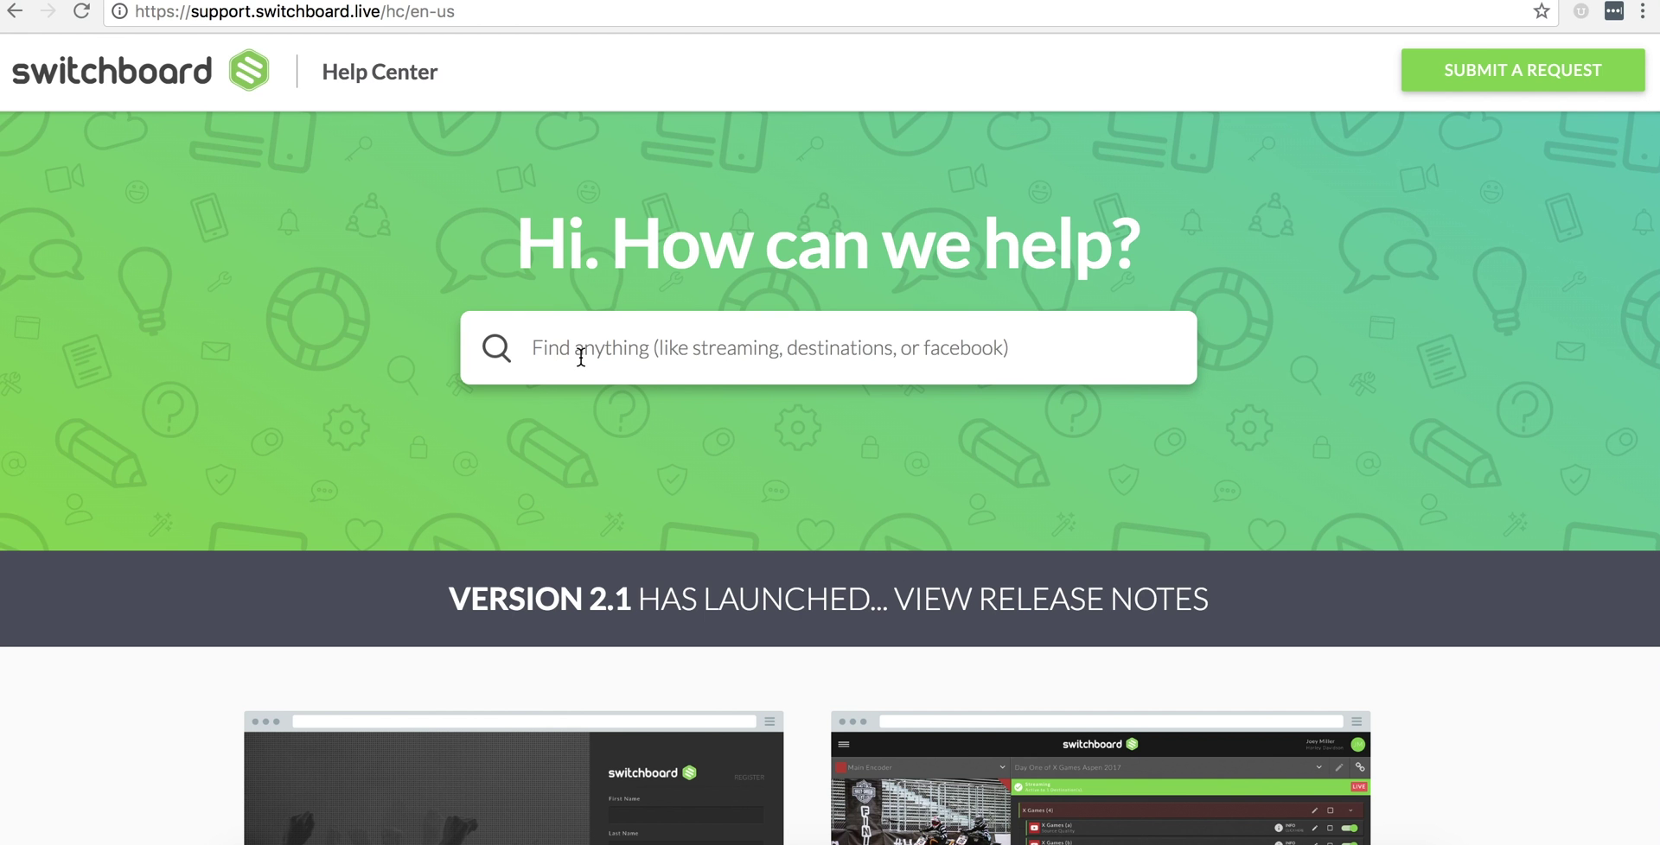
{"action": "left_click", "coordinate": [574, 355]}
{"action": "type", "text": "enco"}
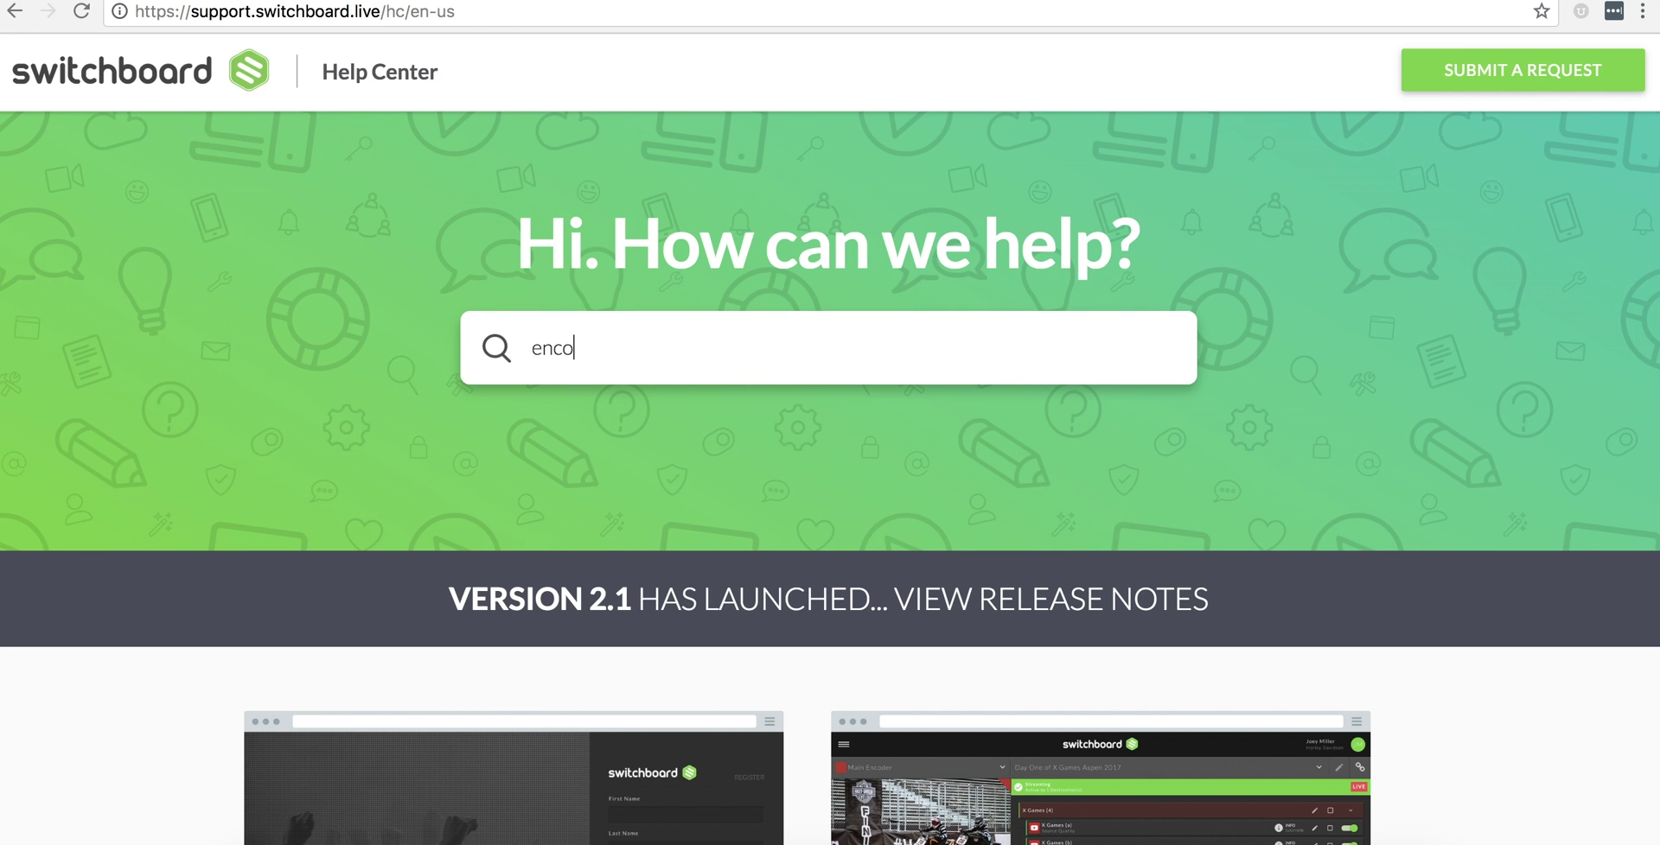
{"action": "type", "text": "der"}
{"action": "key", "text": "Return"}
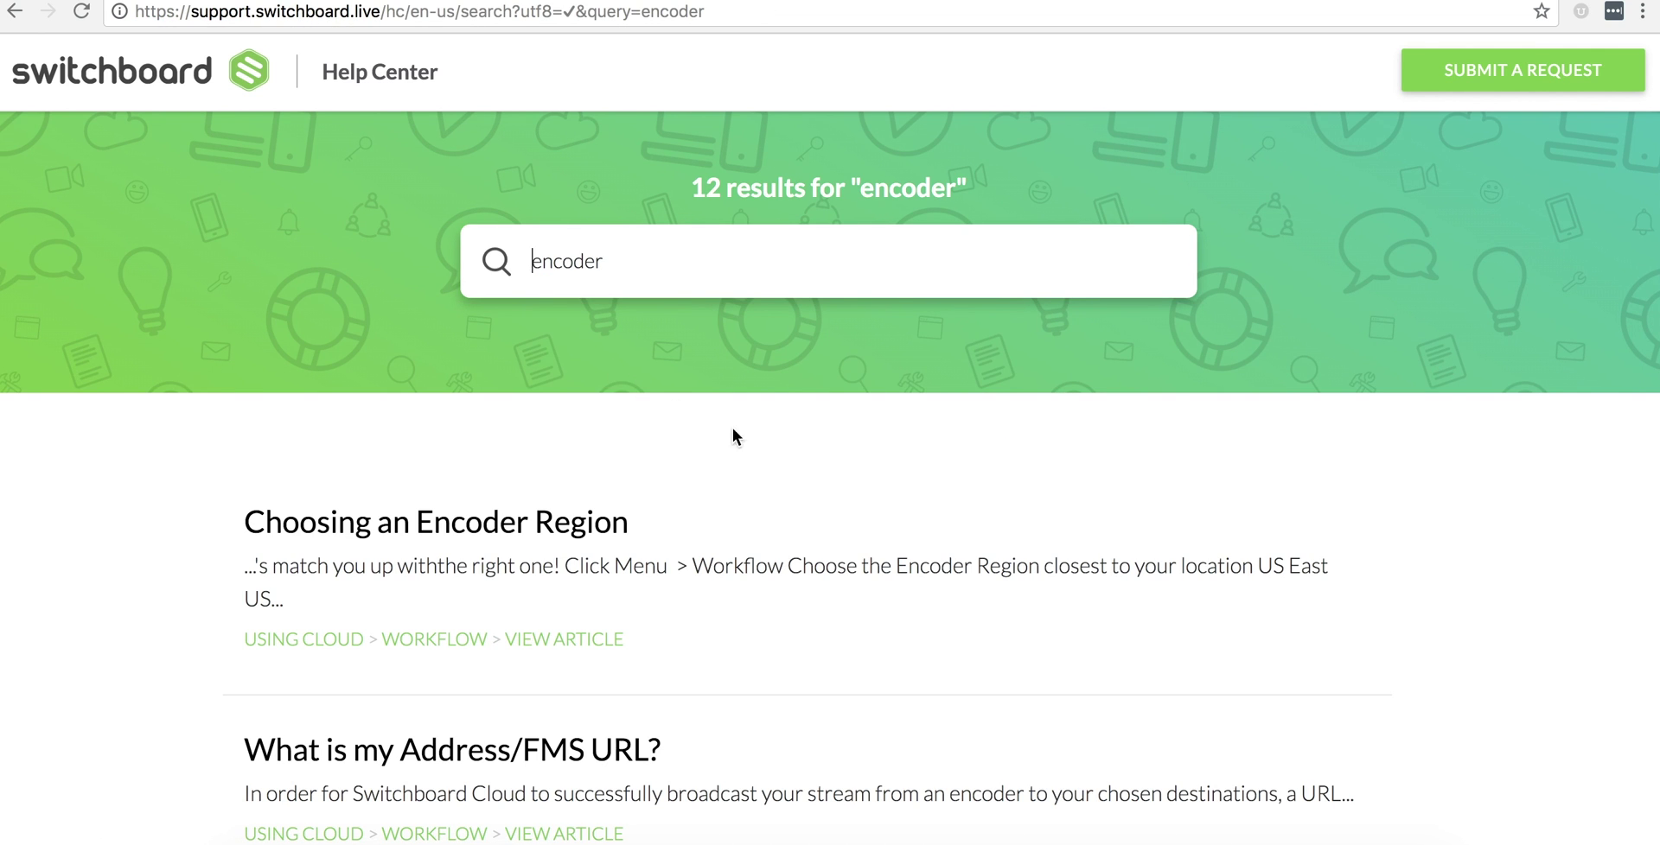
{"action": "scroll", "coordinate": [911, 482], "scroll_direction": "down", "scroll_amount": 2}
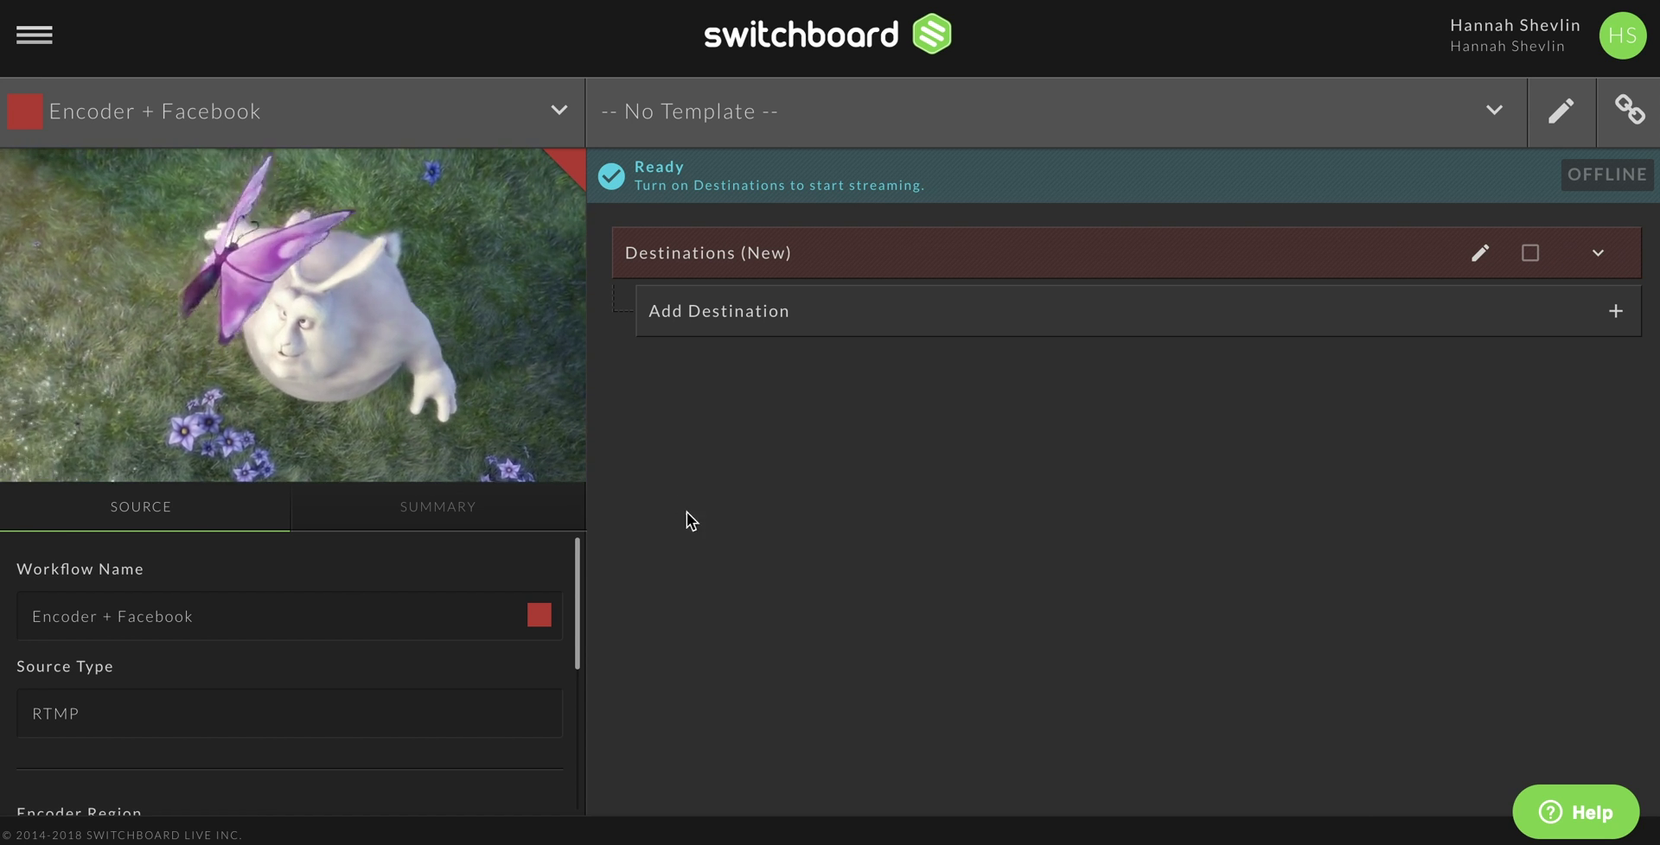
Create a new template in Switchboard Cloud and name it "My Weekly Show".
{"action": "left_click", "coordinate": [35, 36]}
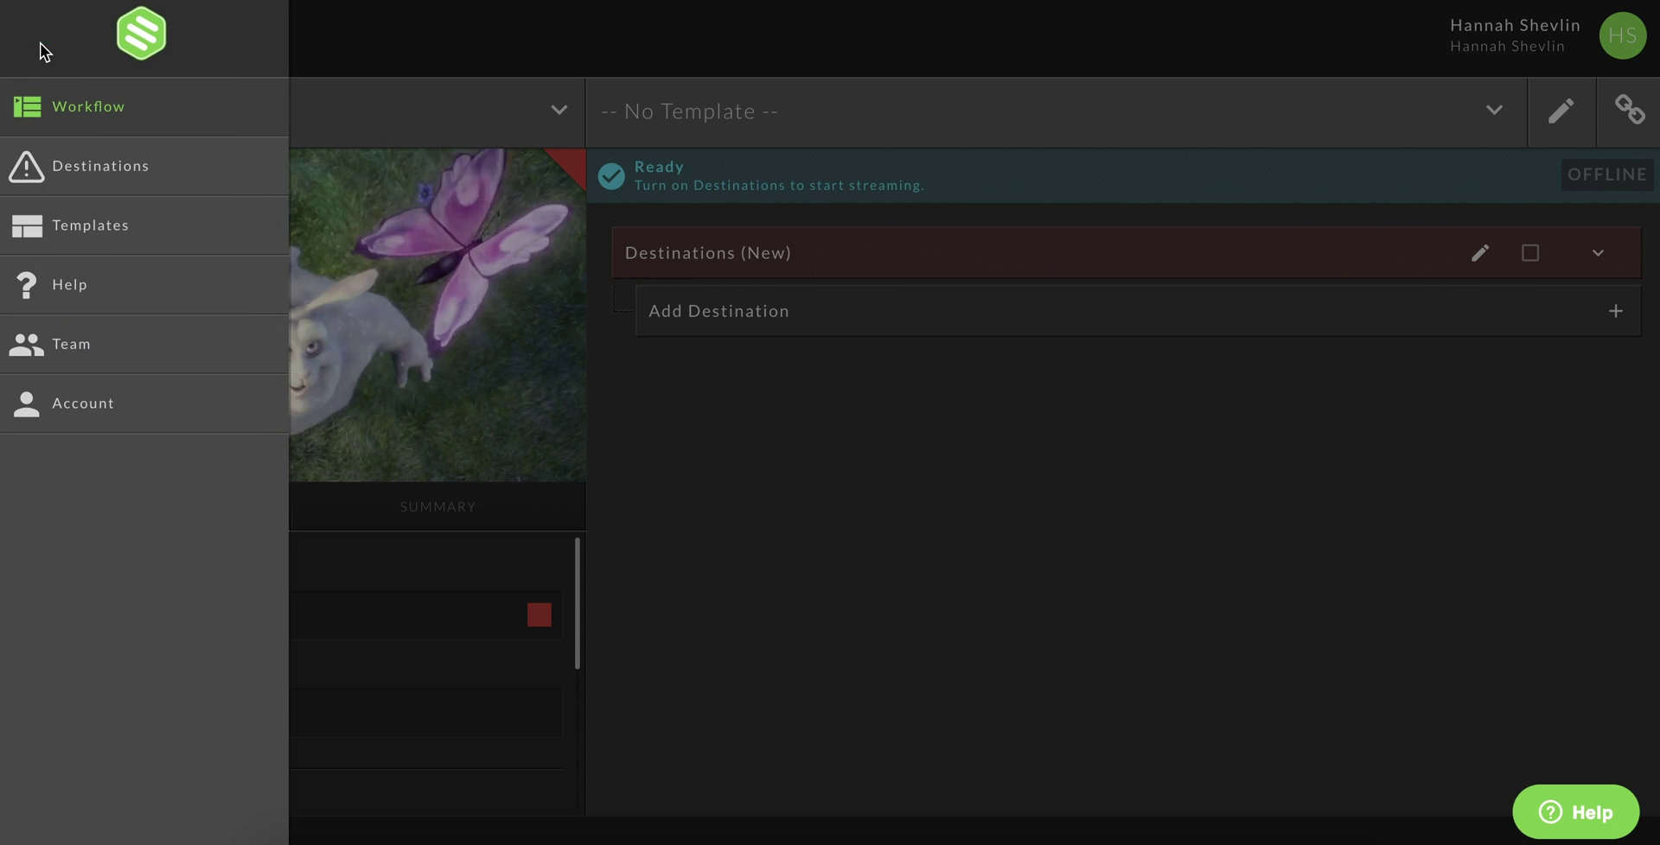
{"action": "left_click", "coordinate": [88, 224]}
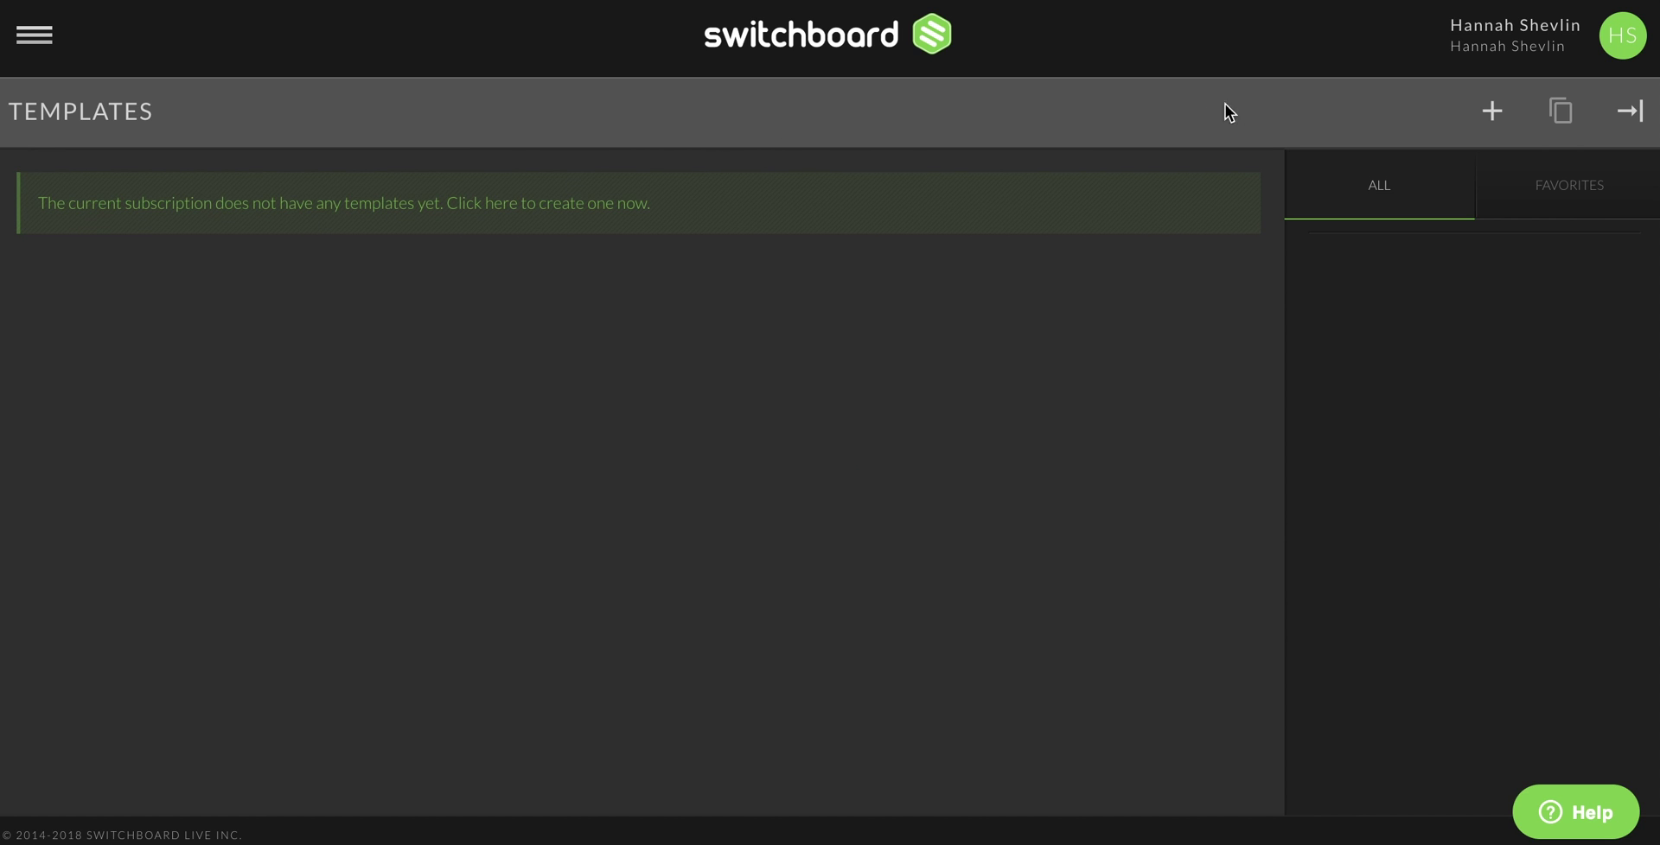
{"action": "left_click", "coordinate": [1489, 117]}
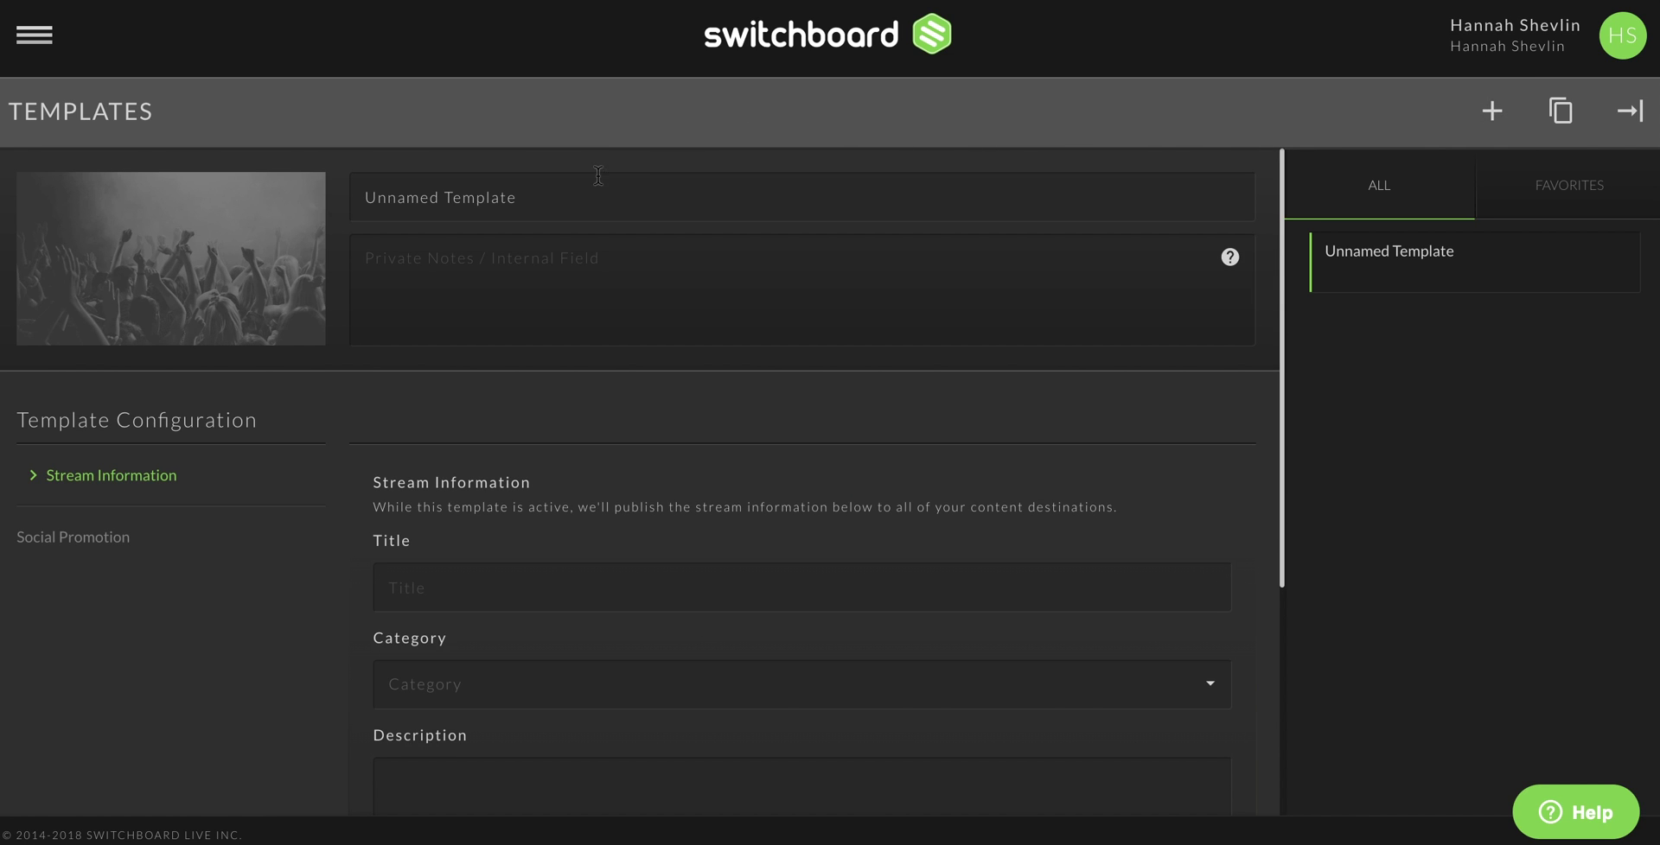
{"action": "left_click_drag", "start_coordinate": [550, 186], "coordinate": [346, 189]}
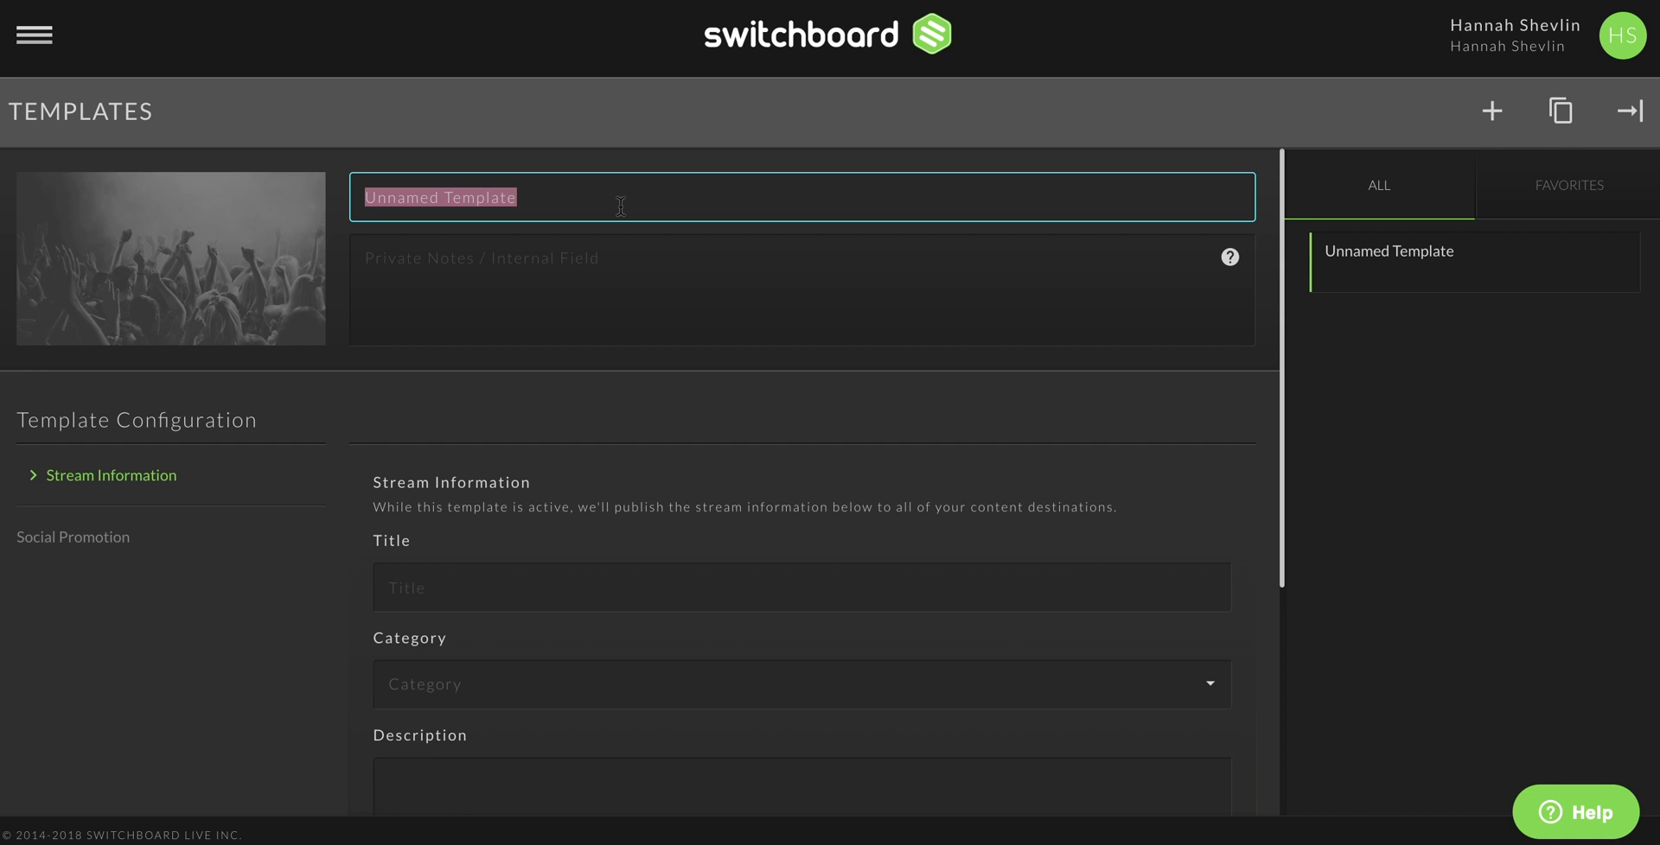
{"action": "type", "text": "My W"}
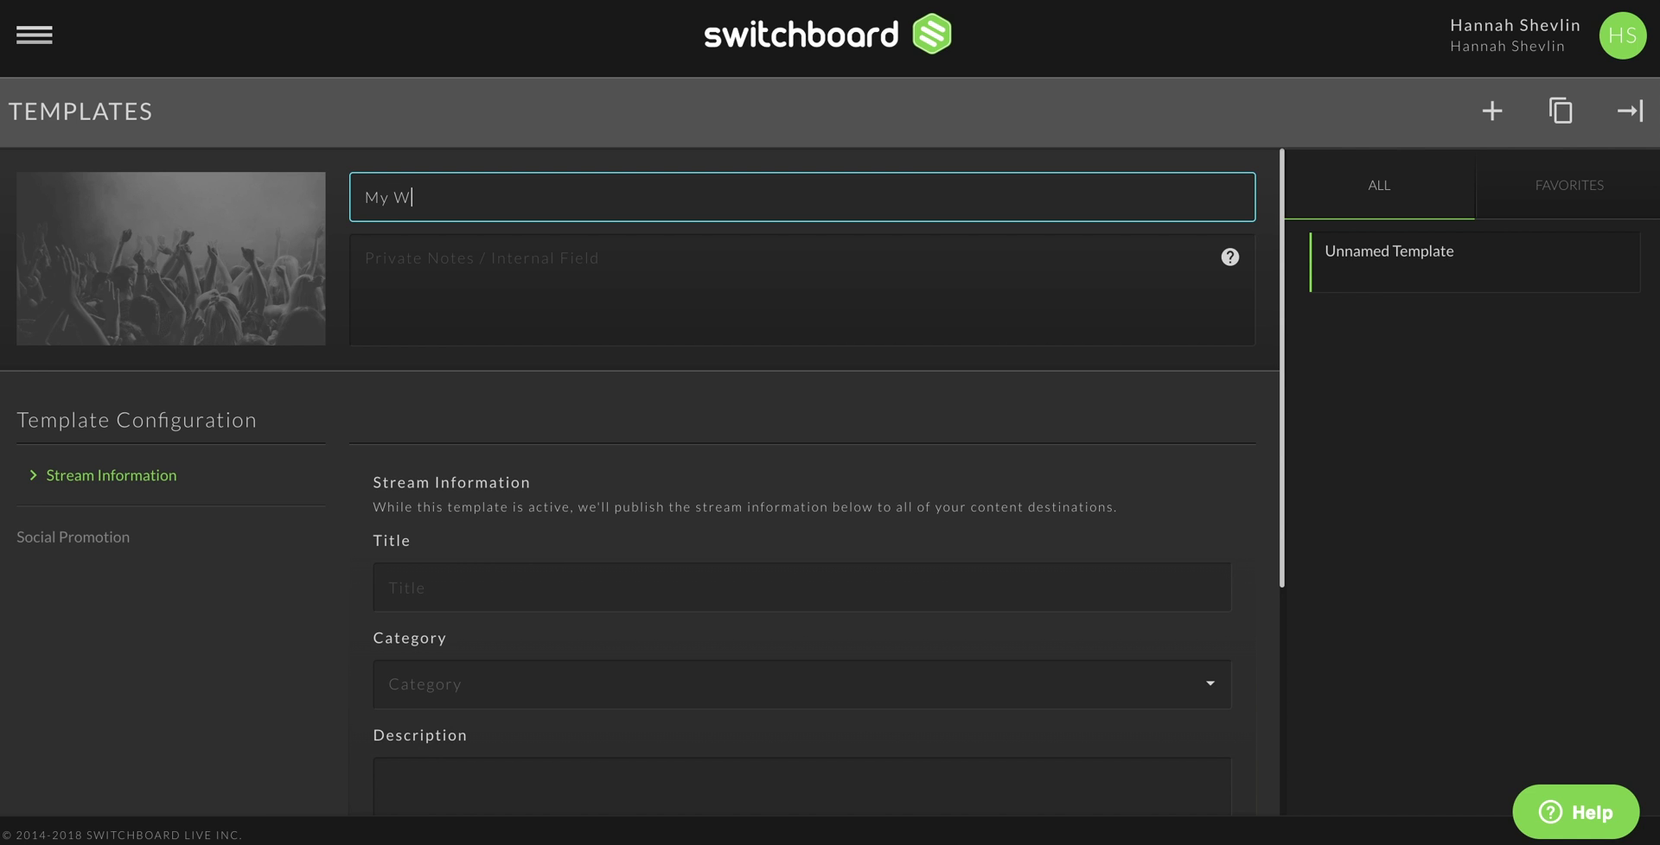
{"action": "type", "text": "eekly Show"}
{"action": "left_click", "coordinate": [644, 403]}
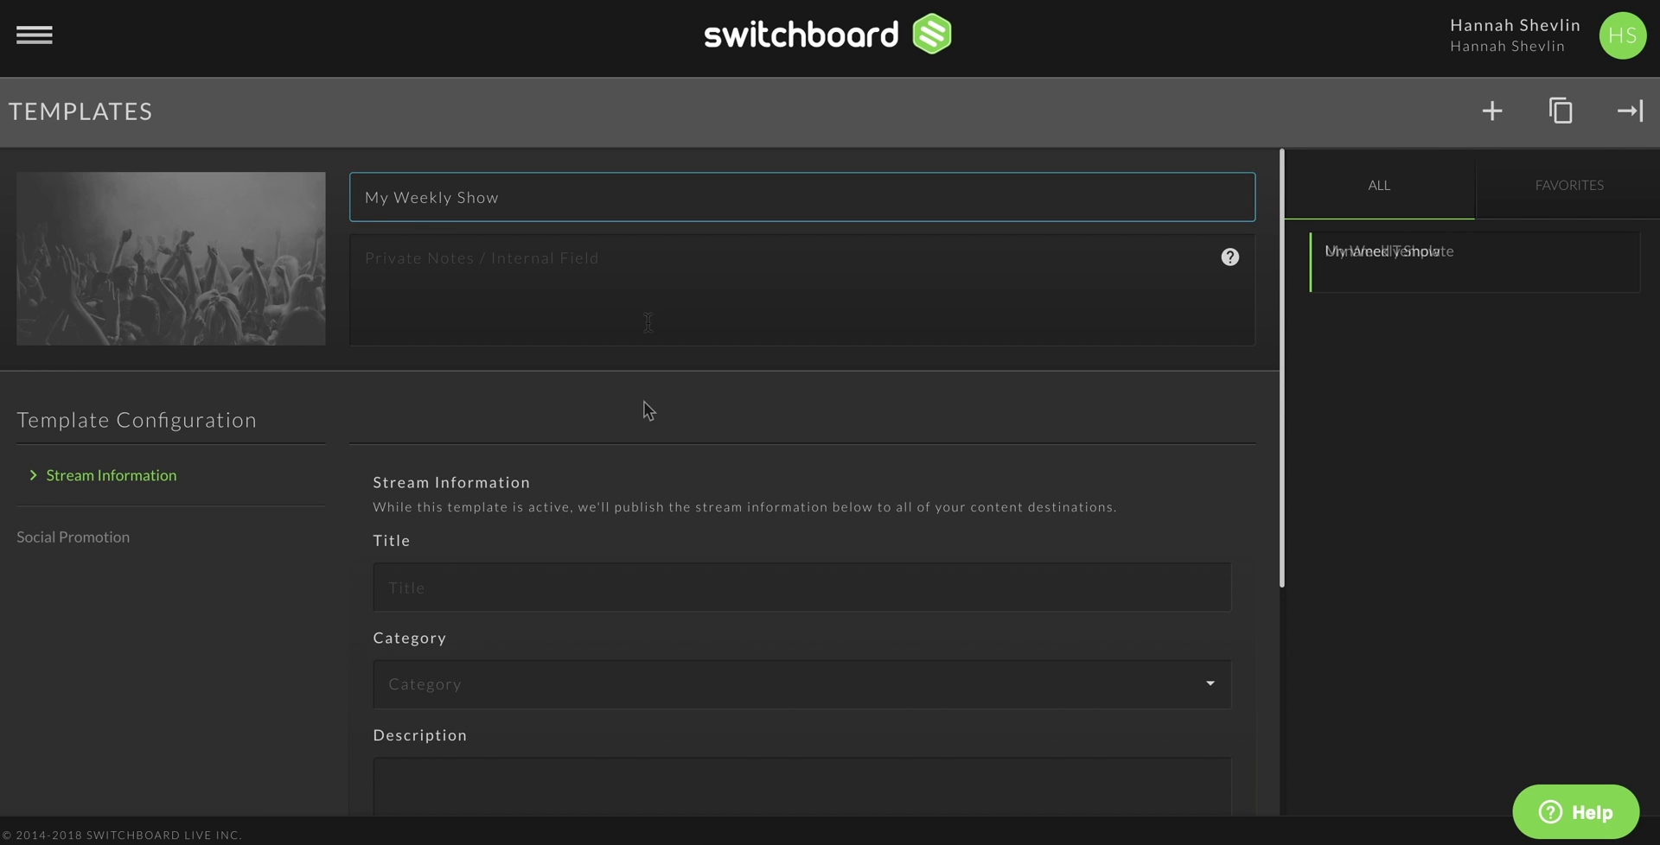
Set the template's stream title to "Weekly Chat with", the host's first name, and "Episode 1".
{"action": "left_click", "coordinate": [548, 589]}
{"action": "type", "text": "Wee"}
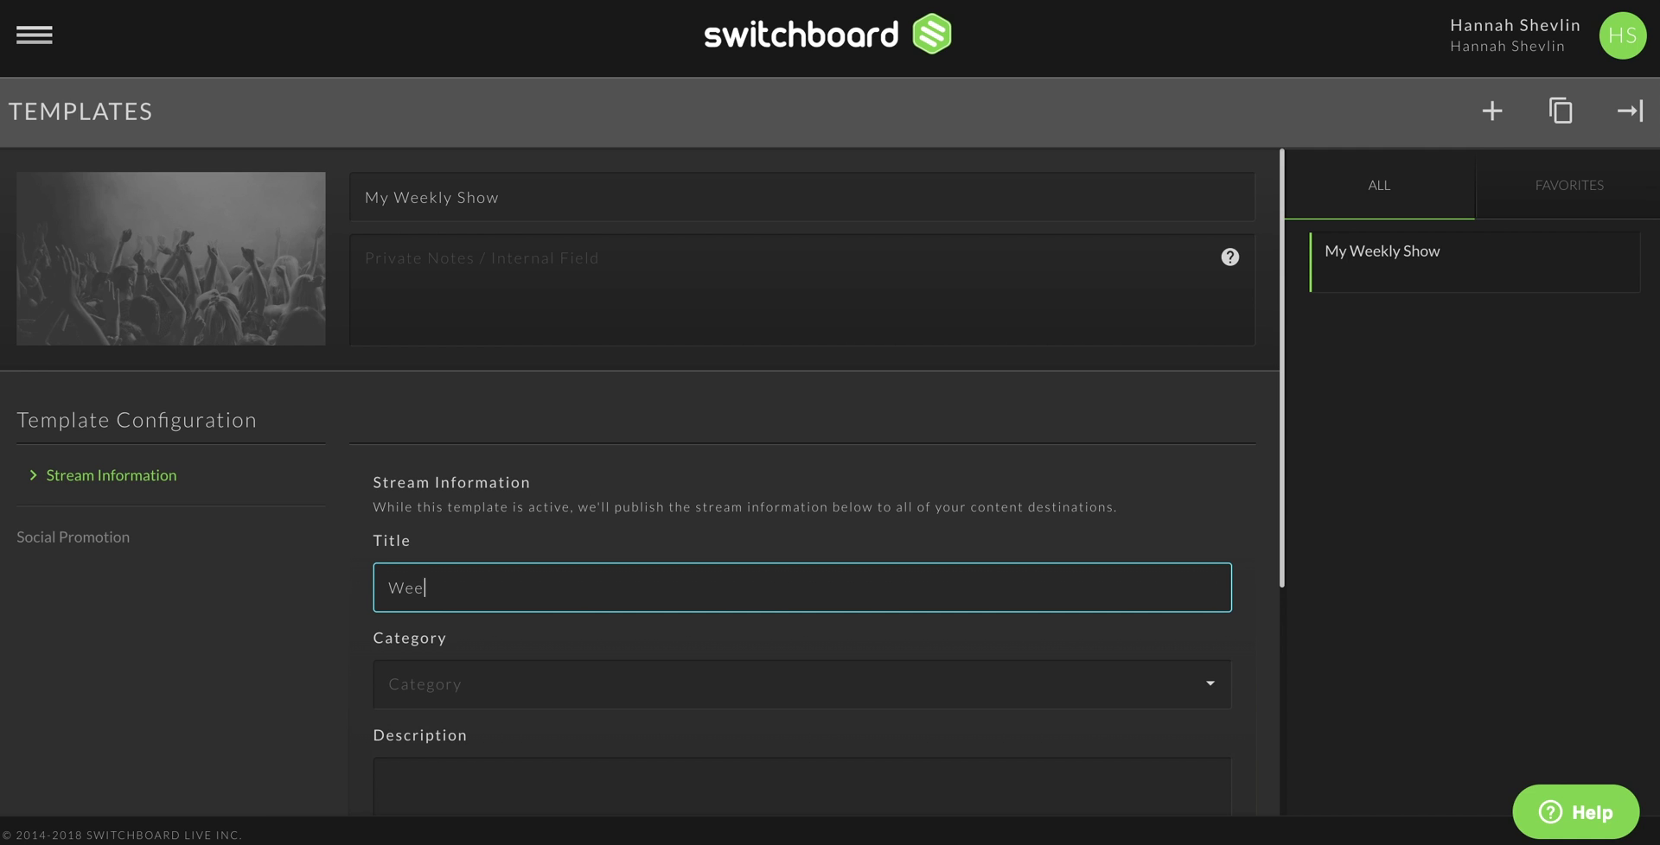
{"action": "type", "text": "kly Chat with Hannah Episode 1"}
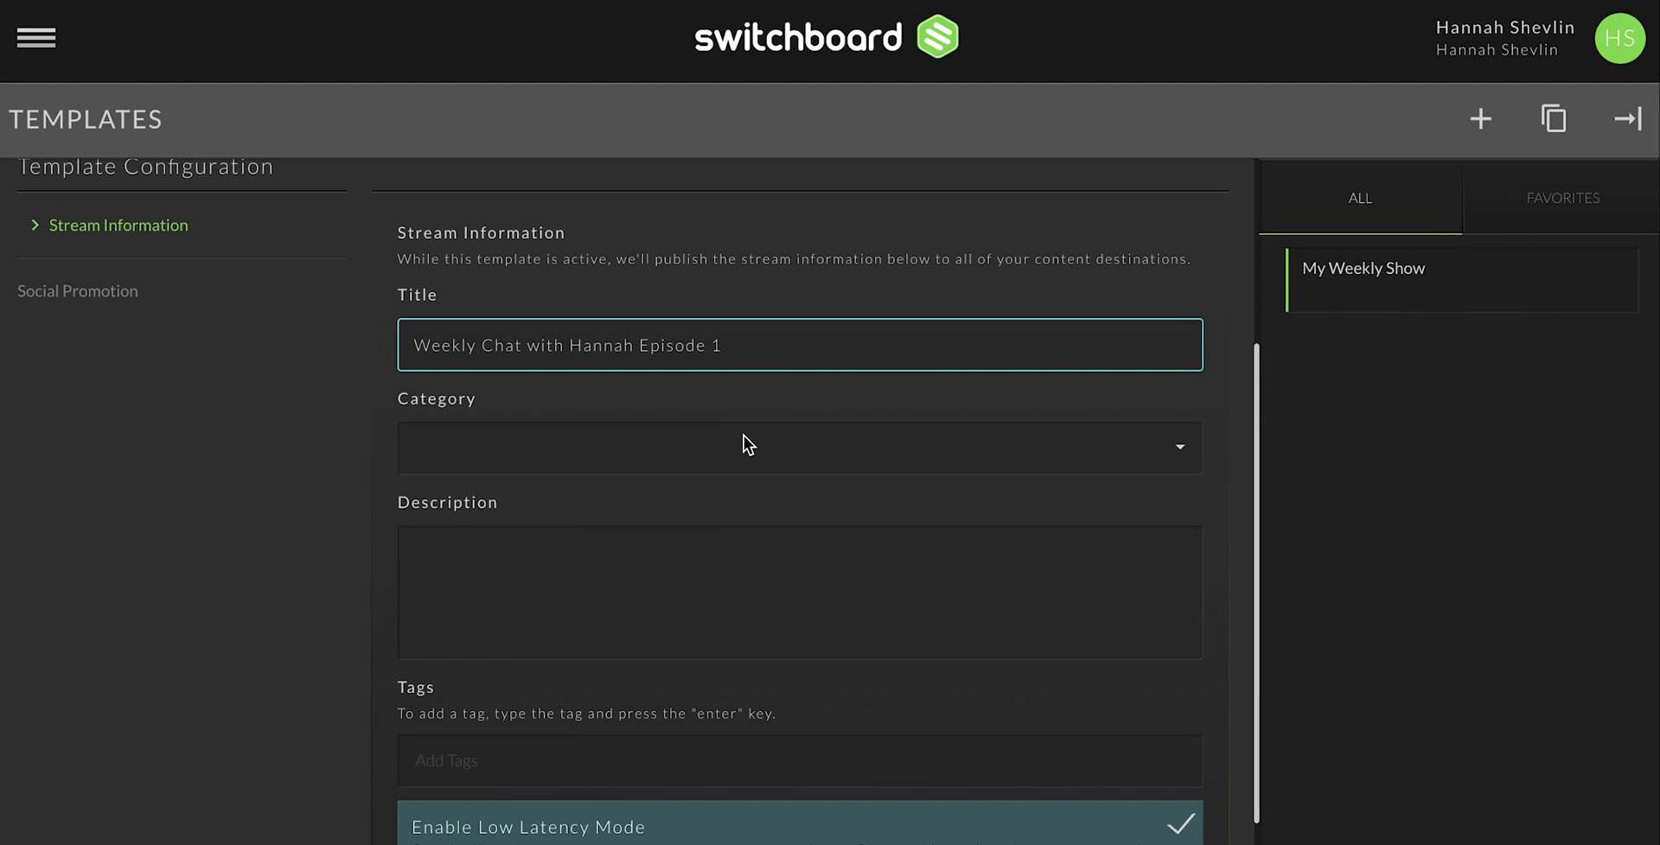
Set the template's category to Auto & Vehicles and its description to "Today we are talking about cars!".
{"action": "left_click", "coordinate": [744, 436]}
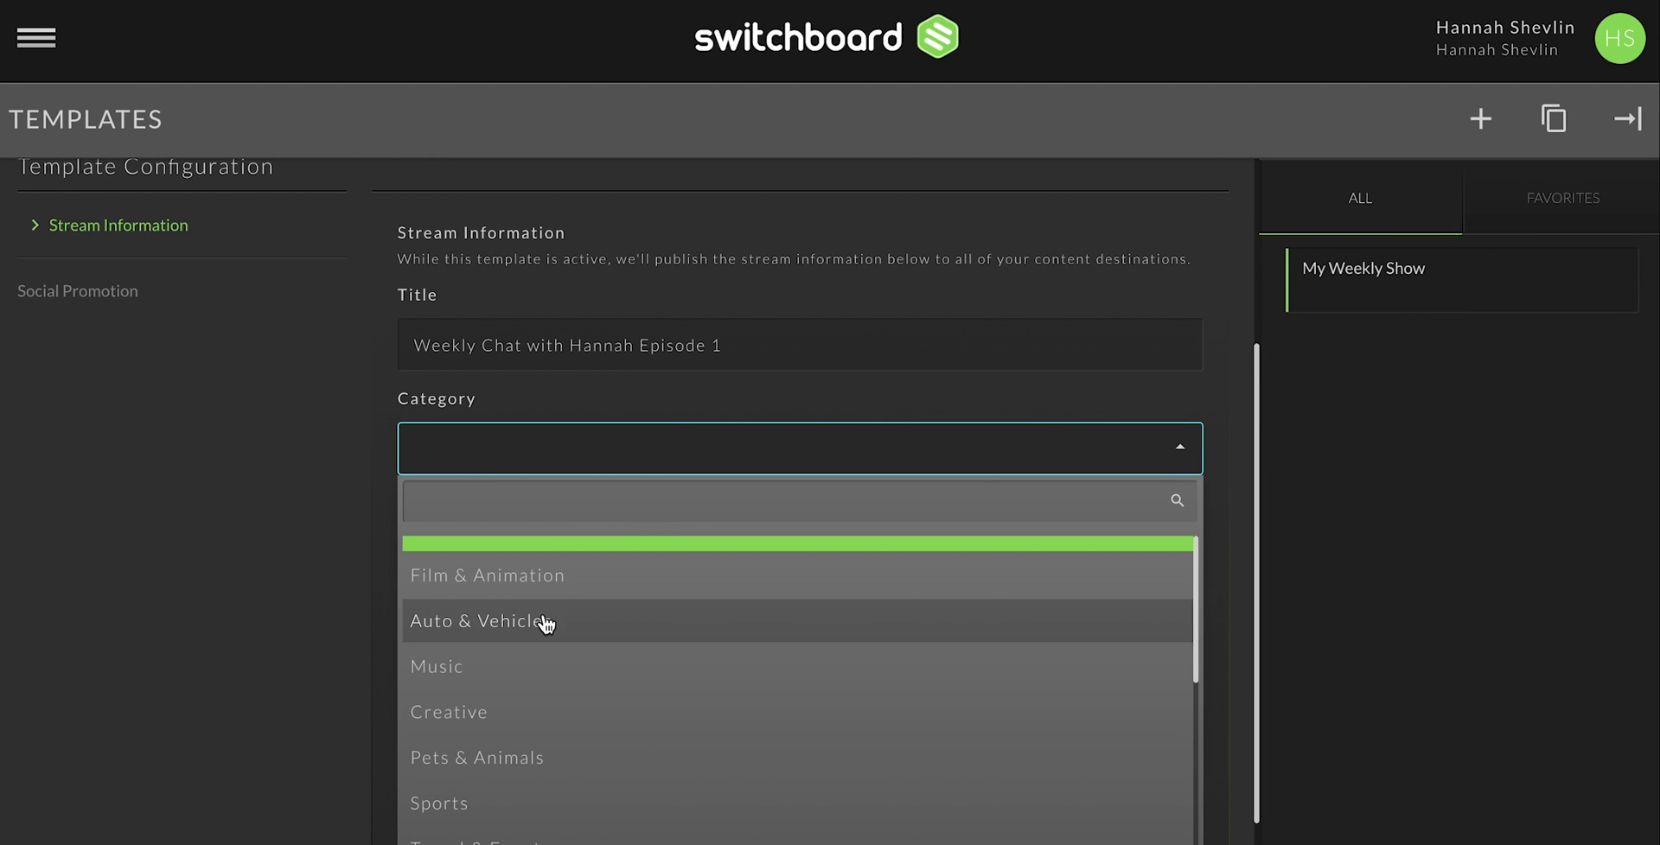
{"action": "left_click", "coordinate": [545, 622]}
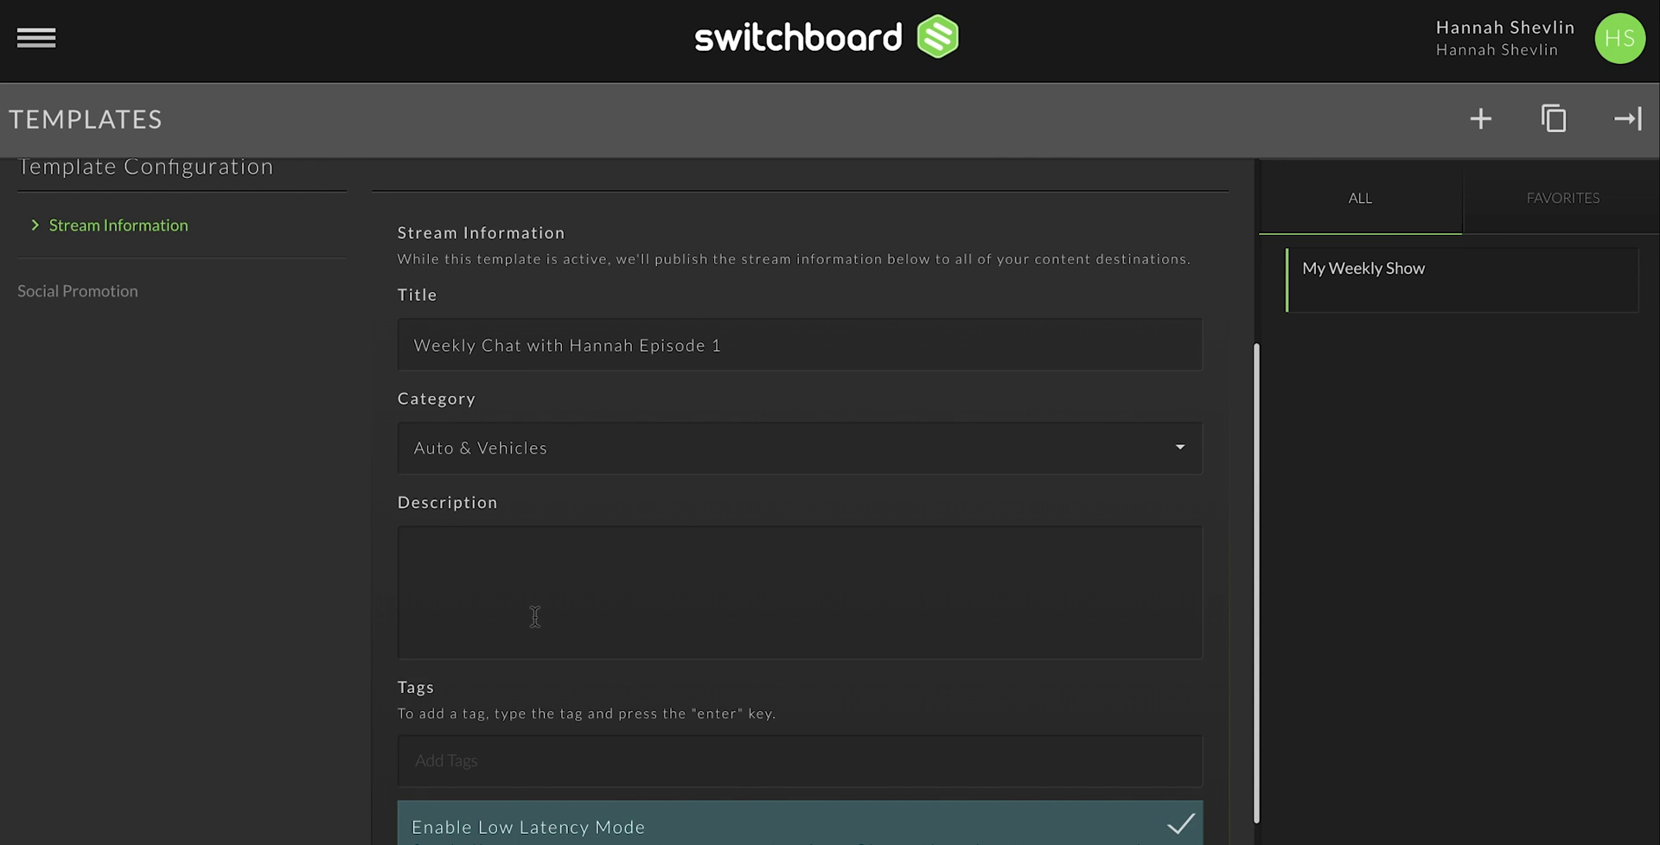
{"action": "left_click", "coordinate": [482, 560]}
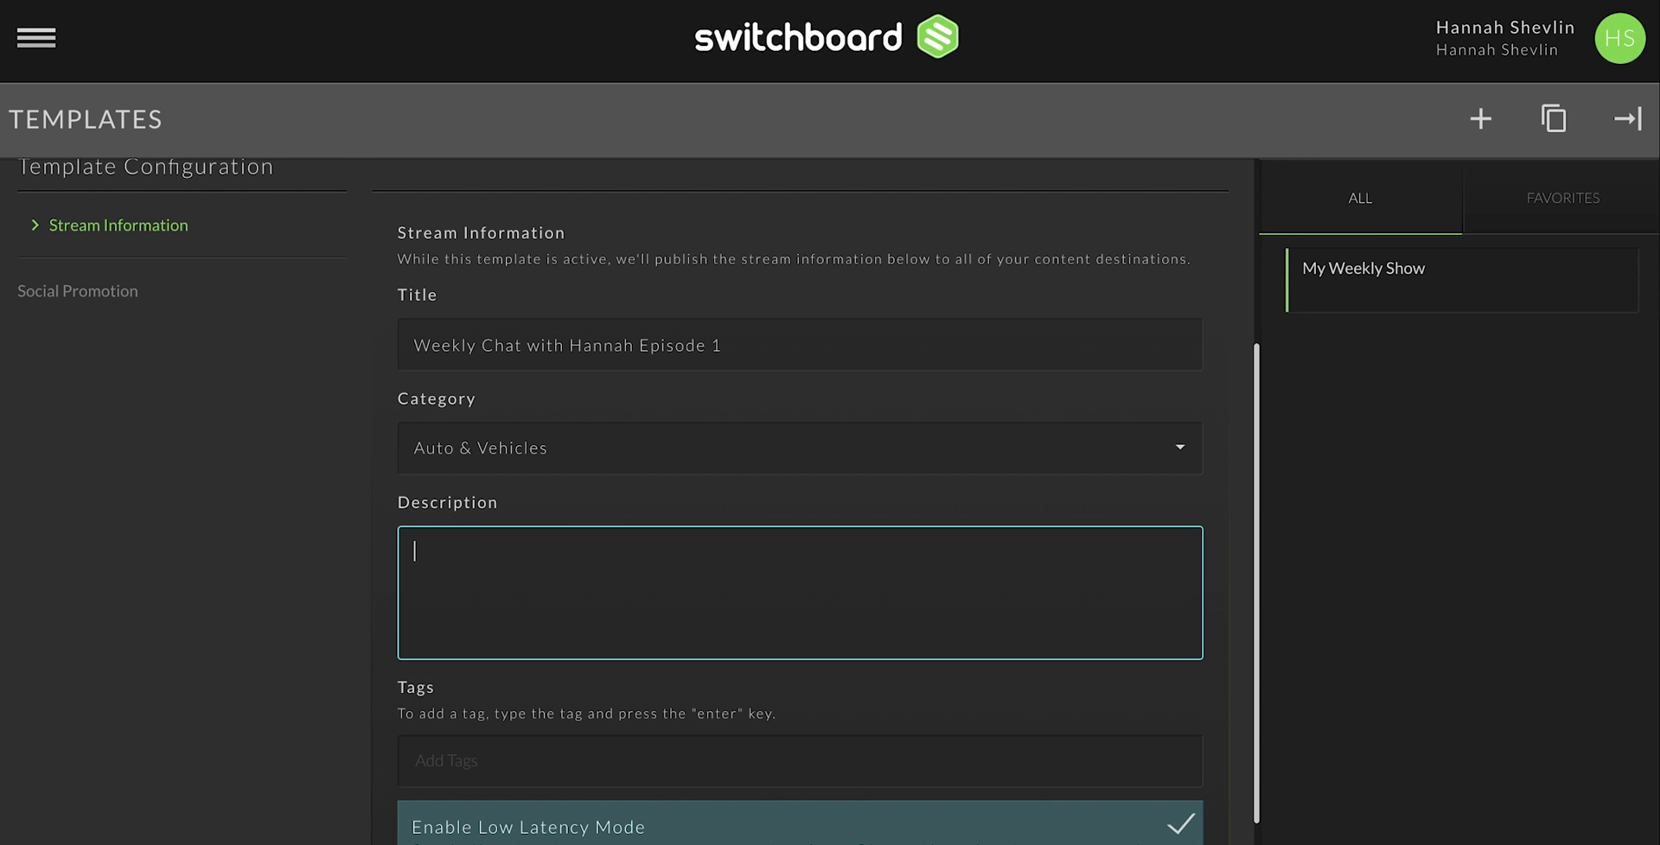
{"action": "type", "text": "T"}
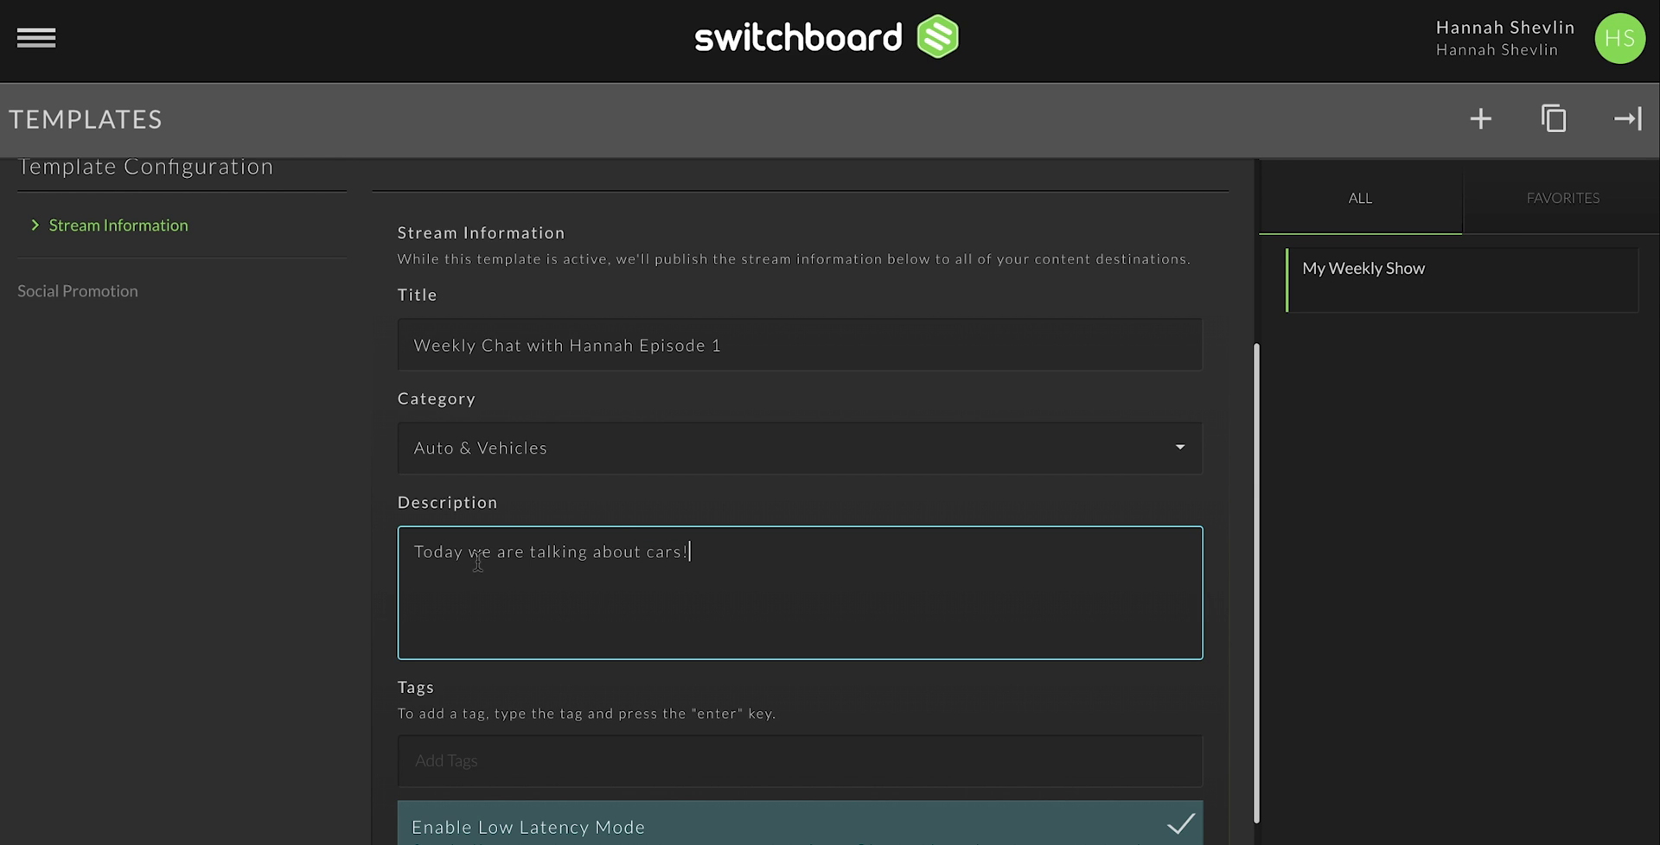
Add the tags "cars" and "creator" to the template's stream information.
{"action": "left_click", "coordinate": [504, 753]}
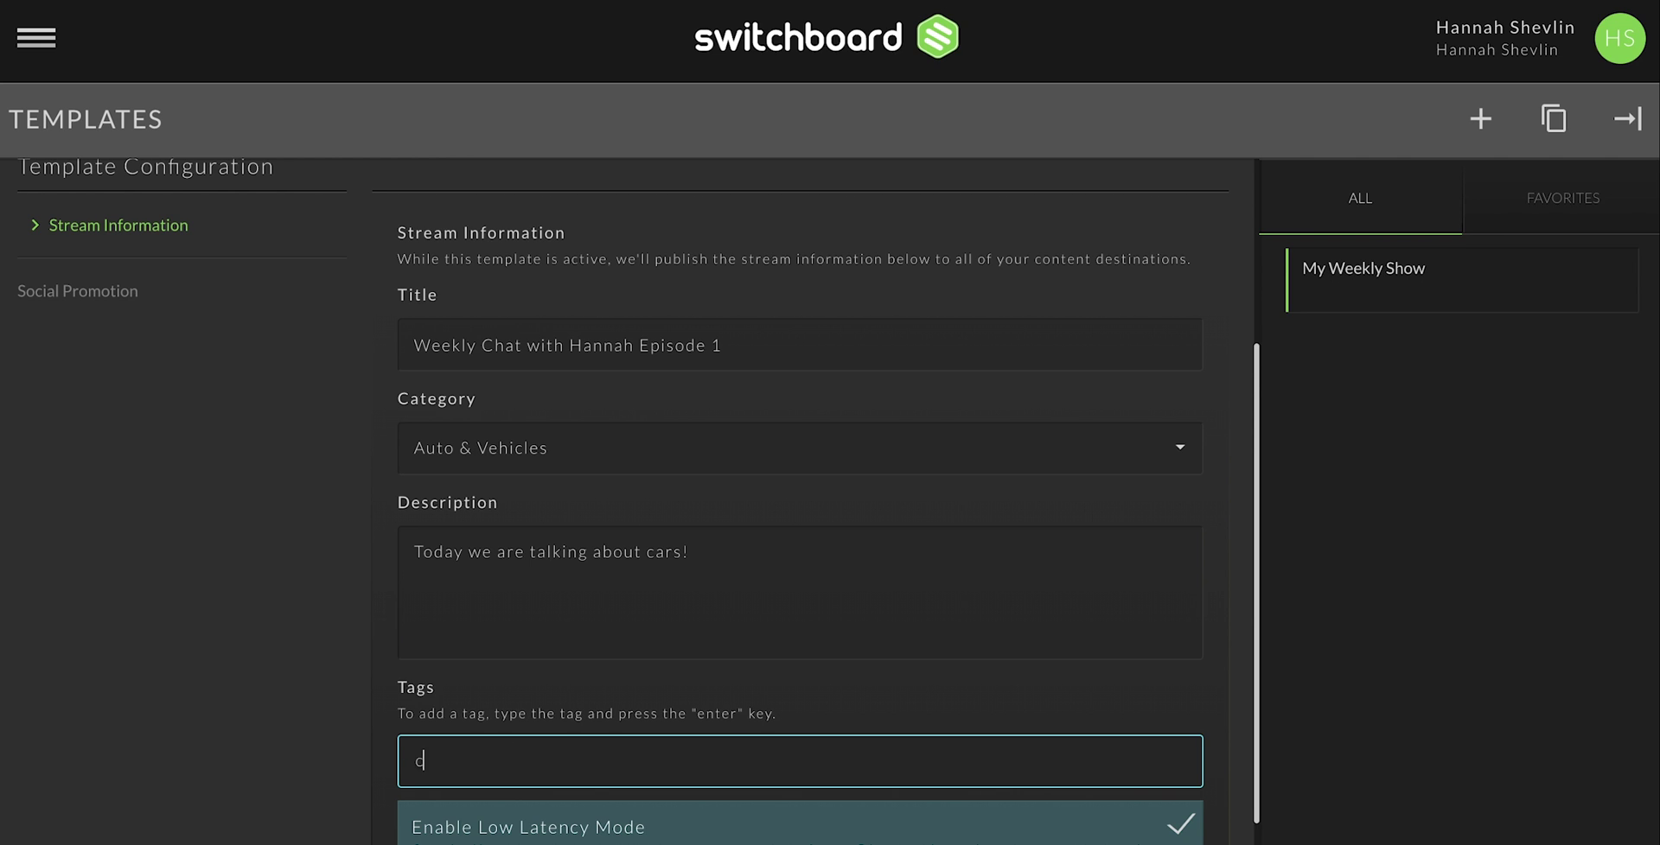
{"action": "key", "text": "Return"}
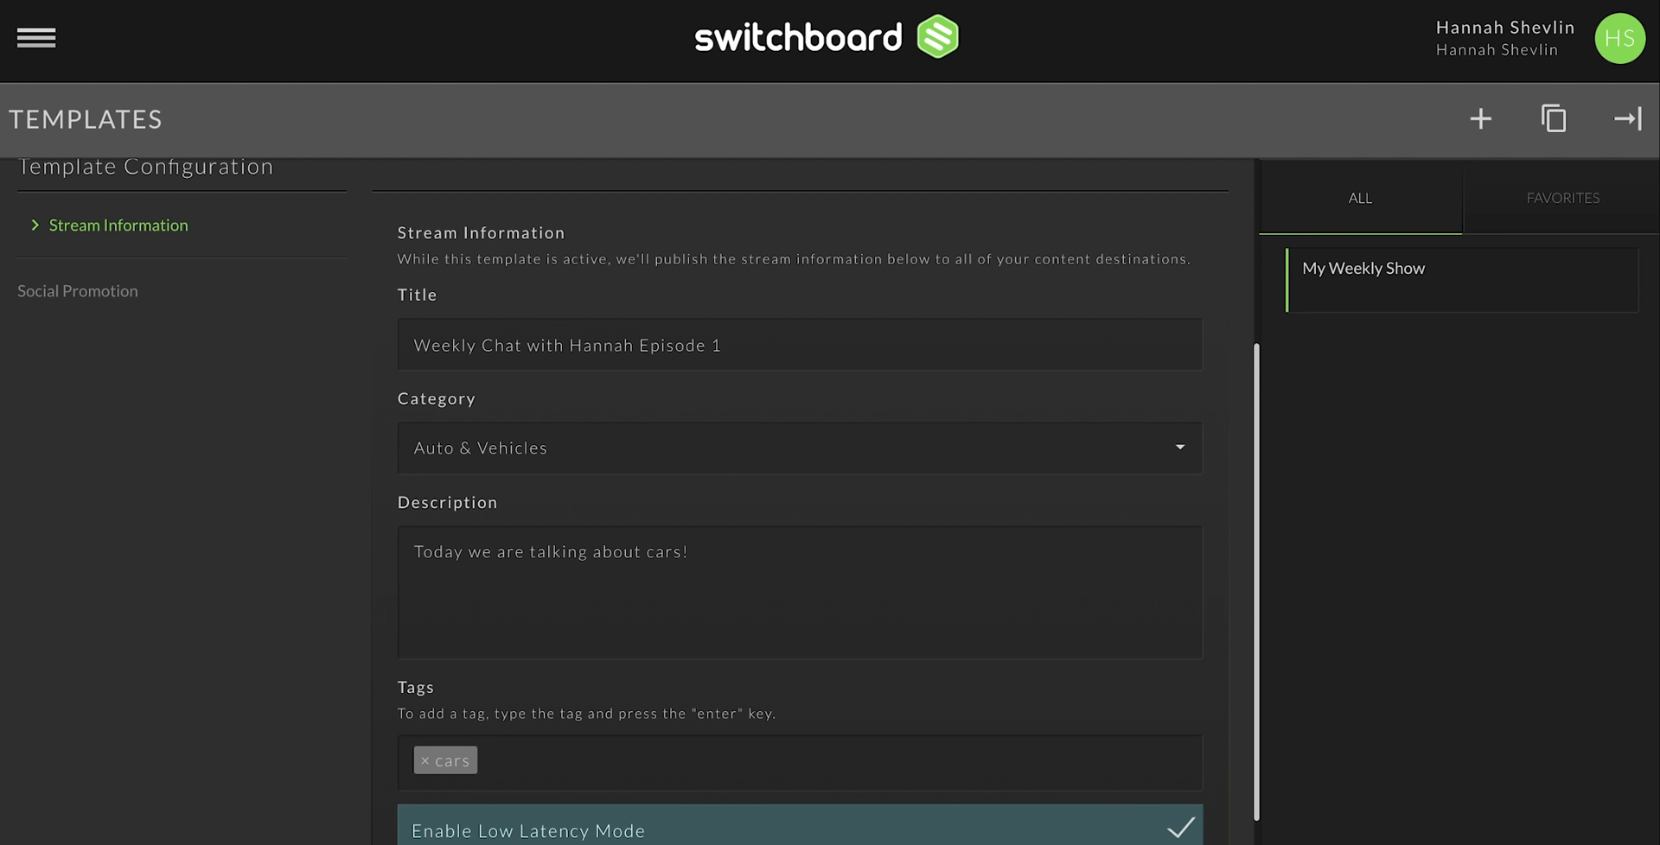
{"action": "type", "text": "creator"}
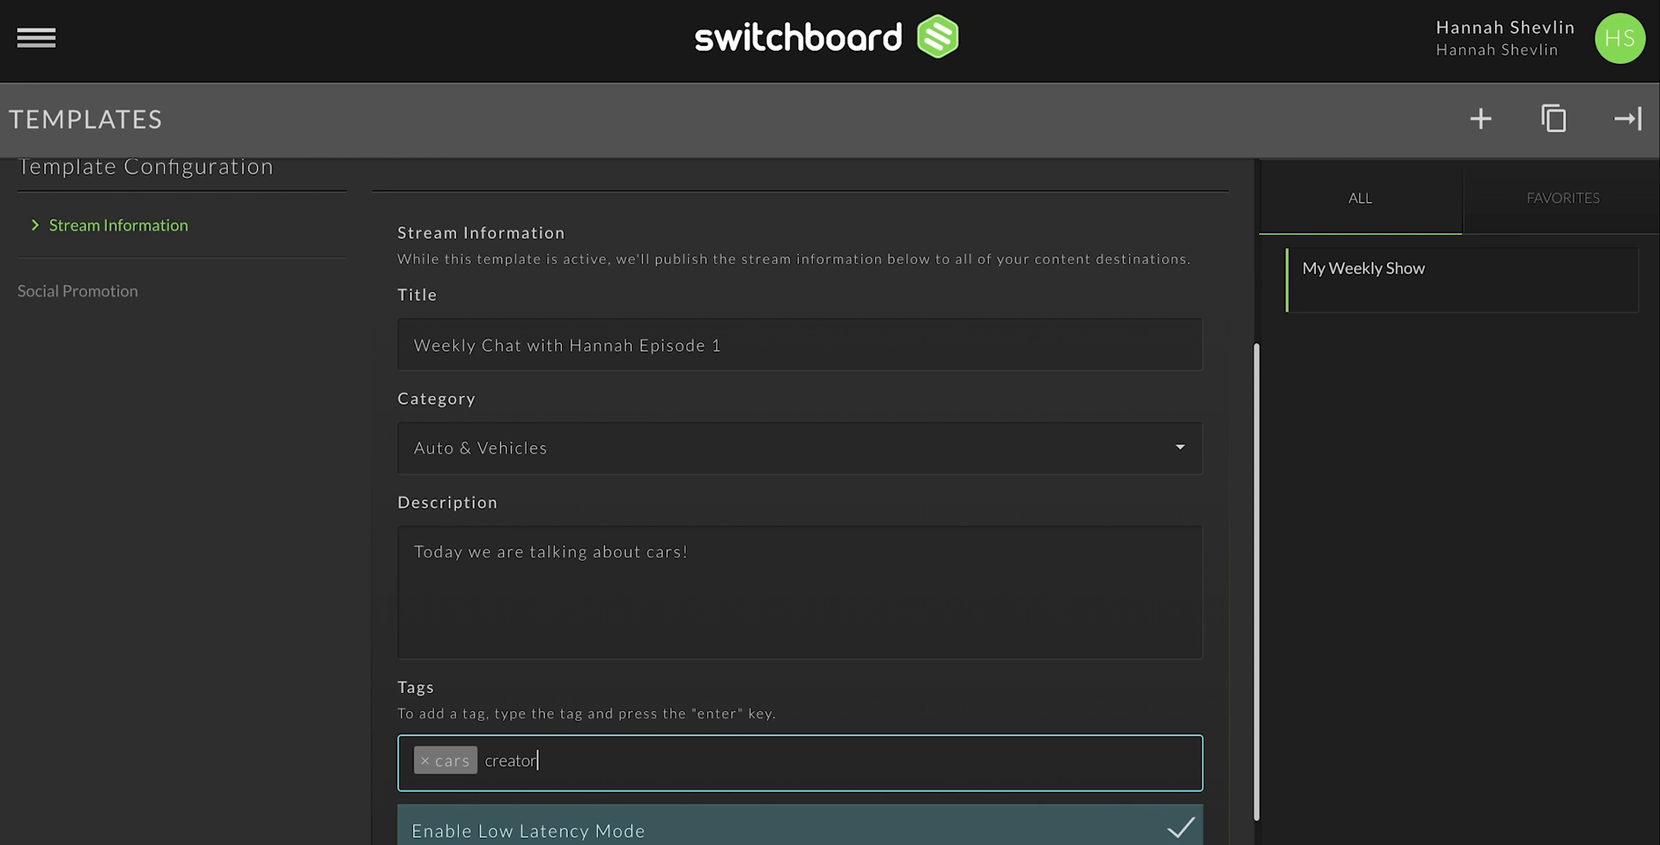
{"action": "key", "text": "Return"}
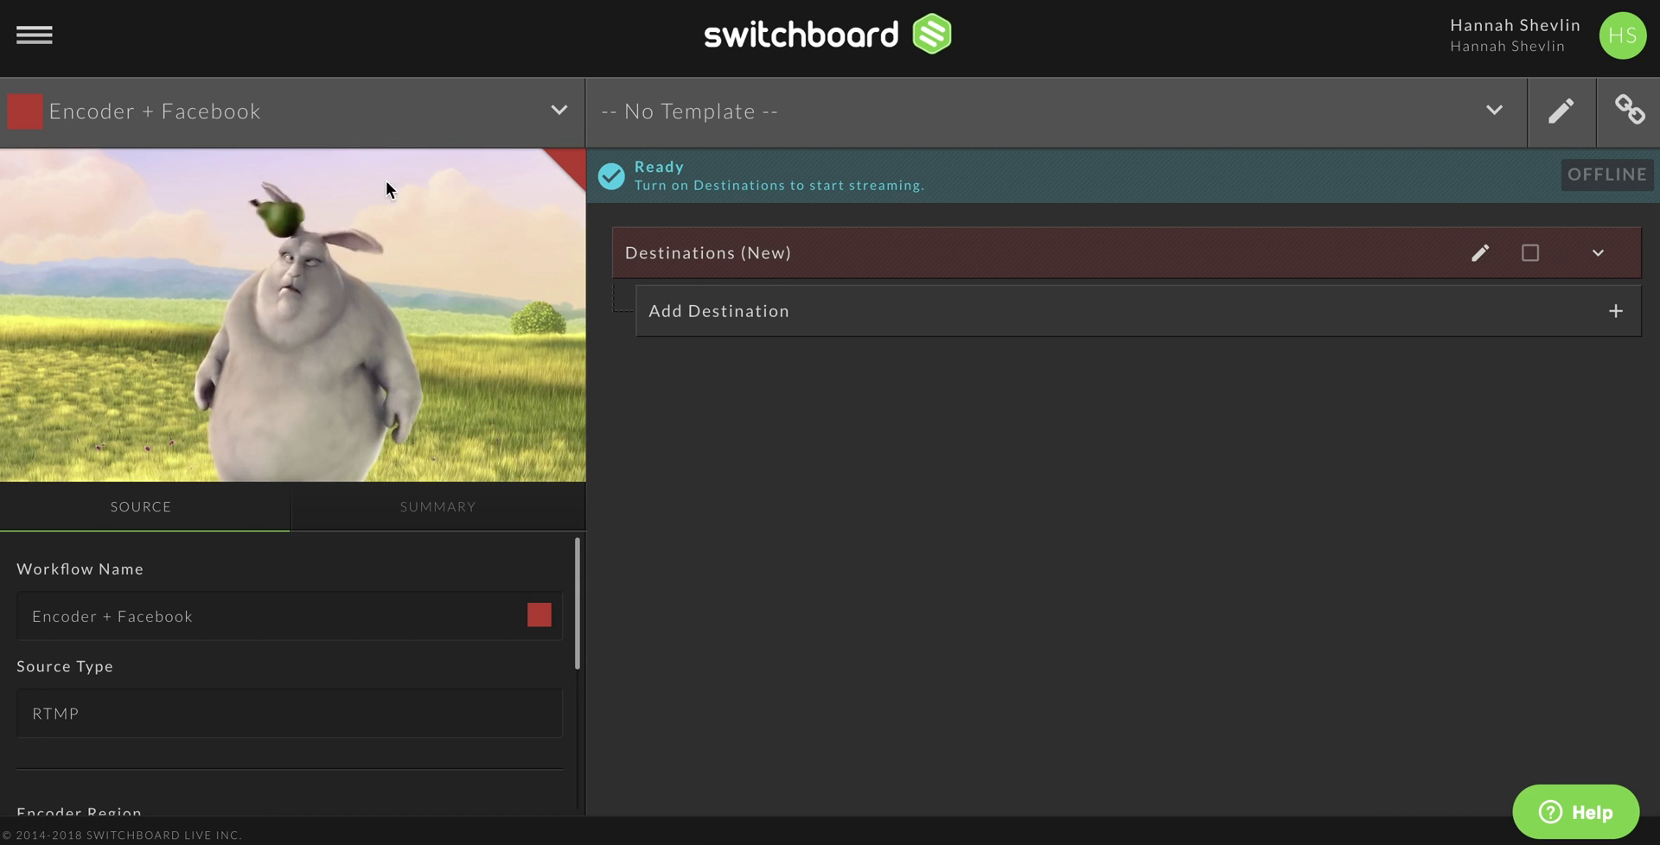
Create a new Facebook destination in the Encoder + Facebook workflow, named with the host's first name and "Facebook".
{"action": "left_click", "coordinate": [823, 326]}
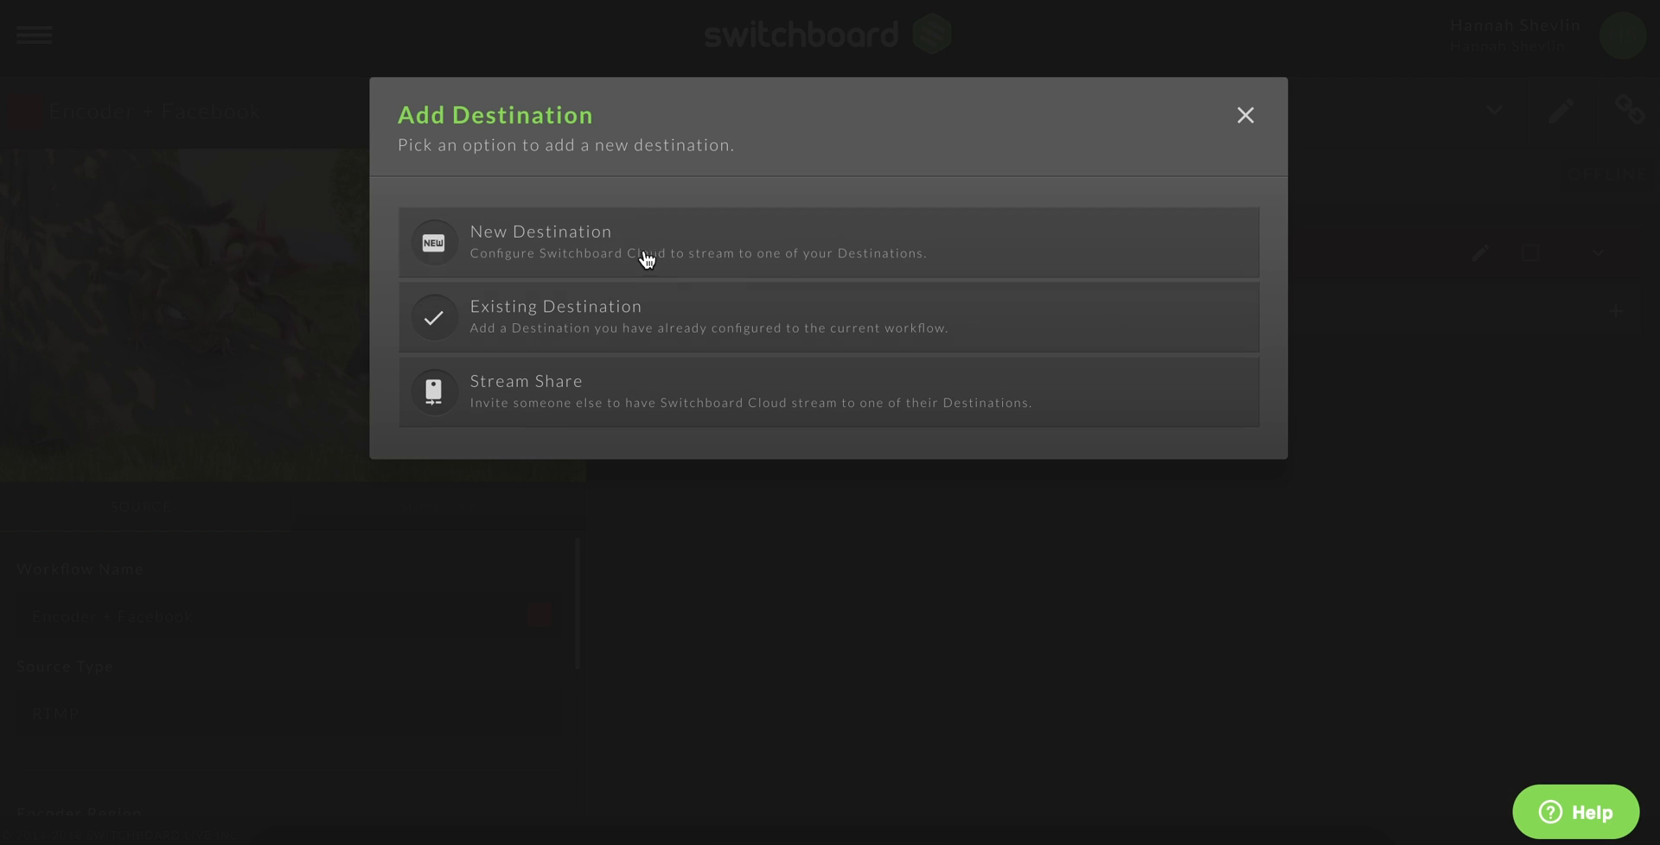
{"action": "left_click", "coordinate": [555, 251]}
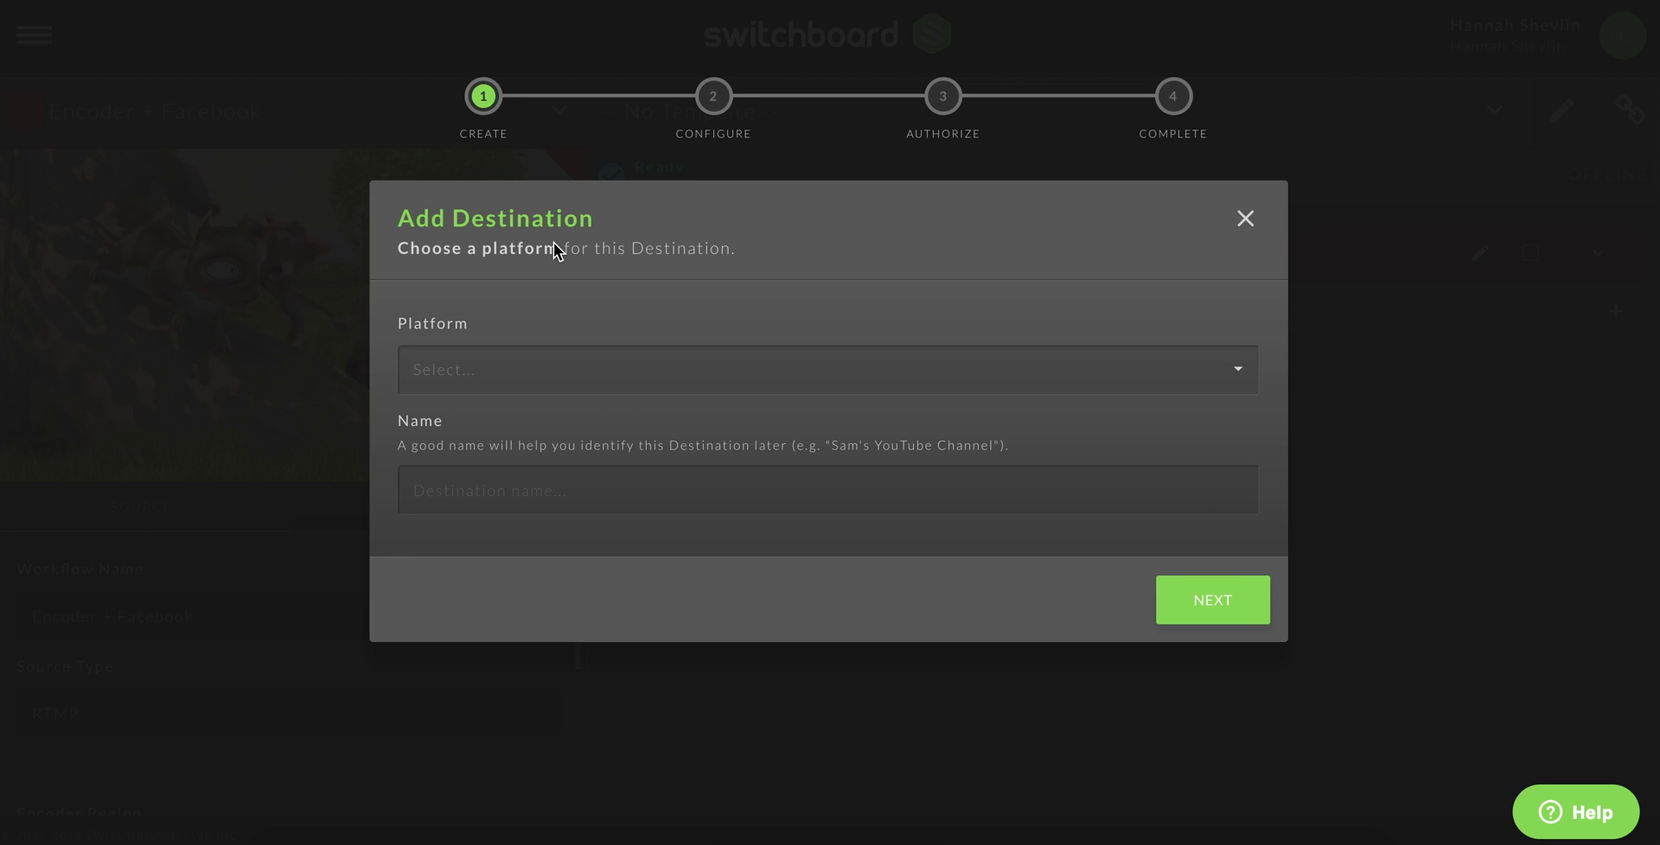
{"action": "left_click", "coordinate": [568, 359]}
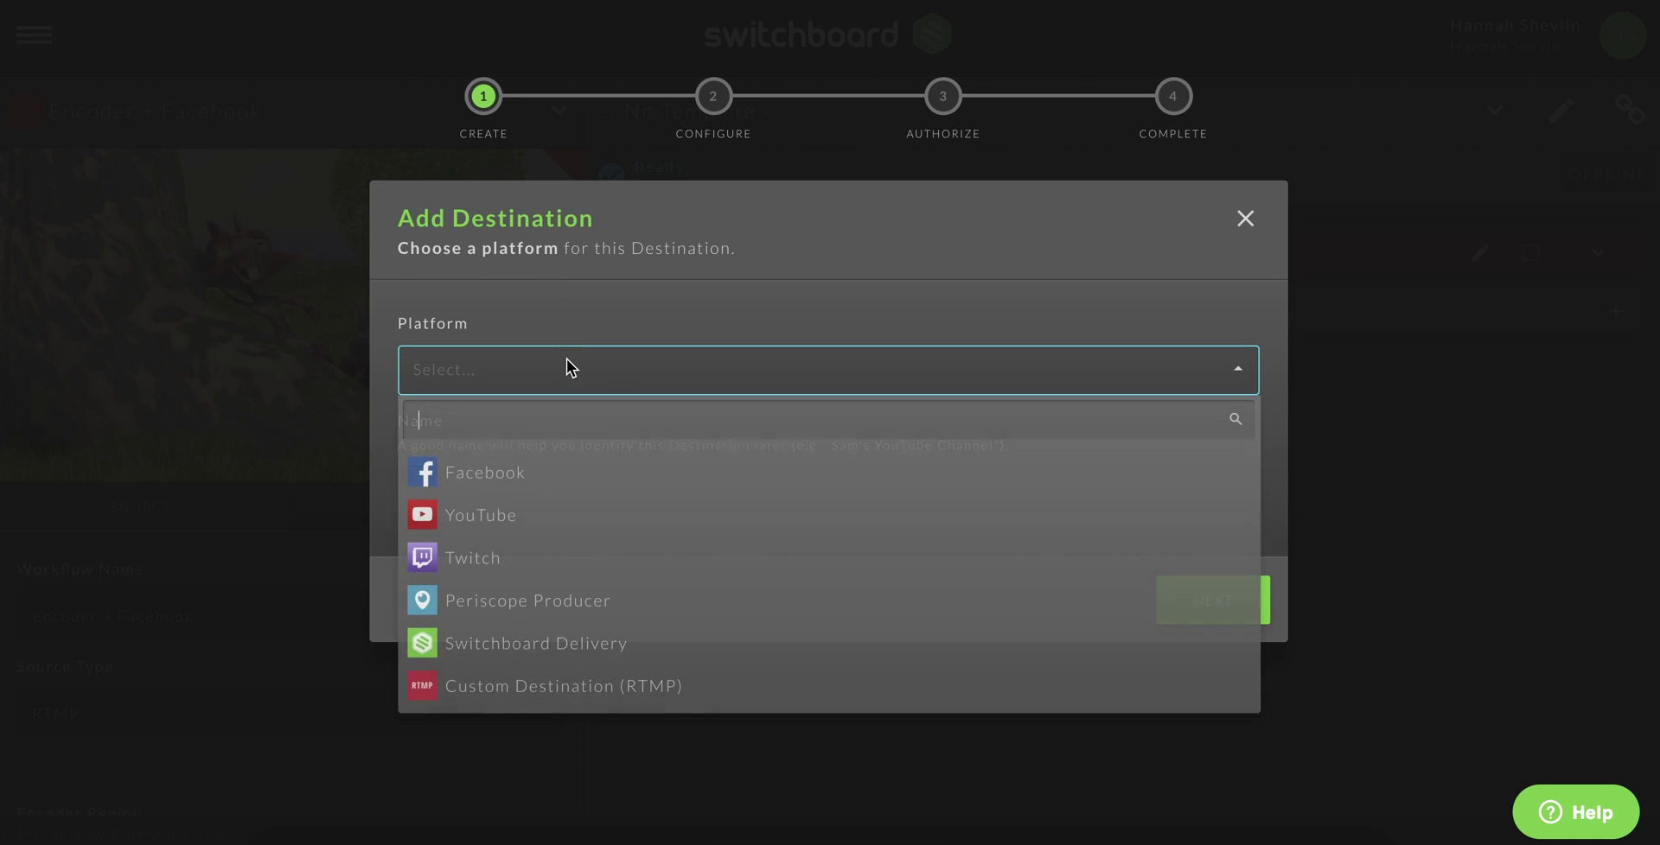
{"action": "left_click", "coordinate": [540, 489]}
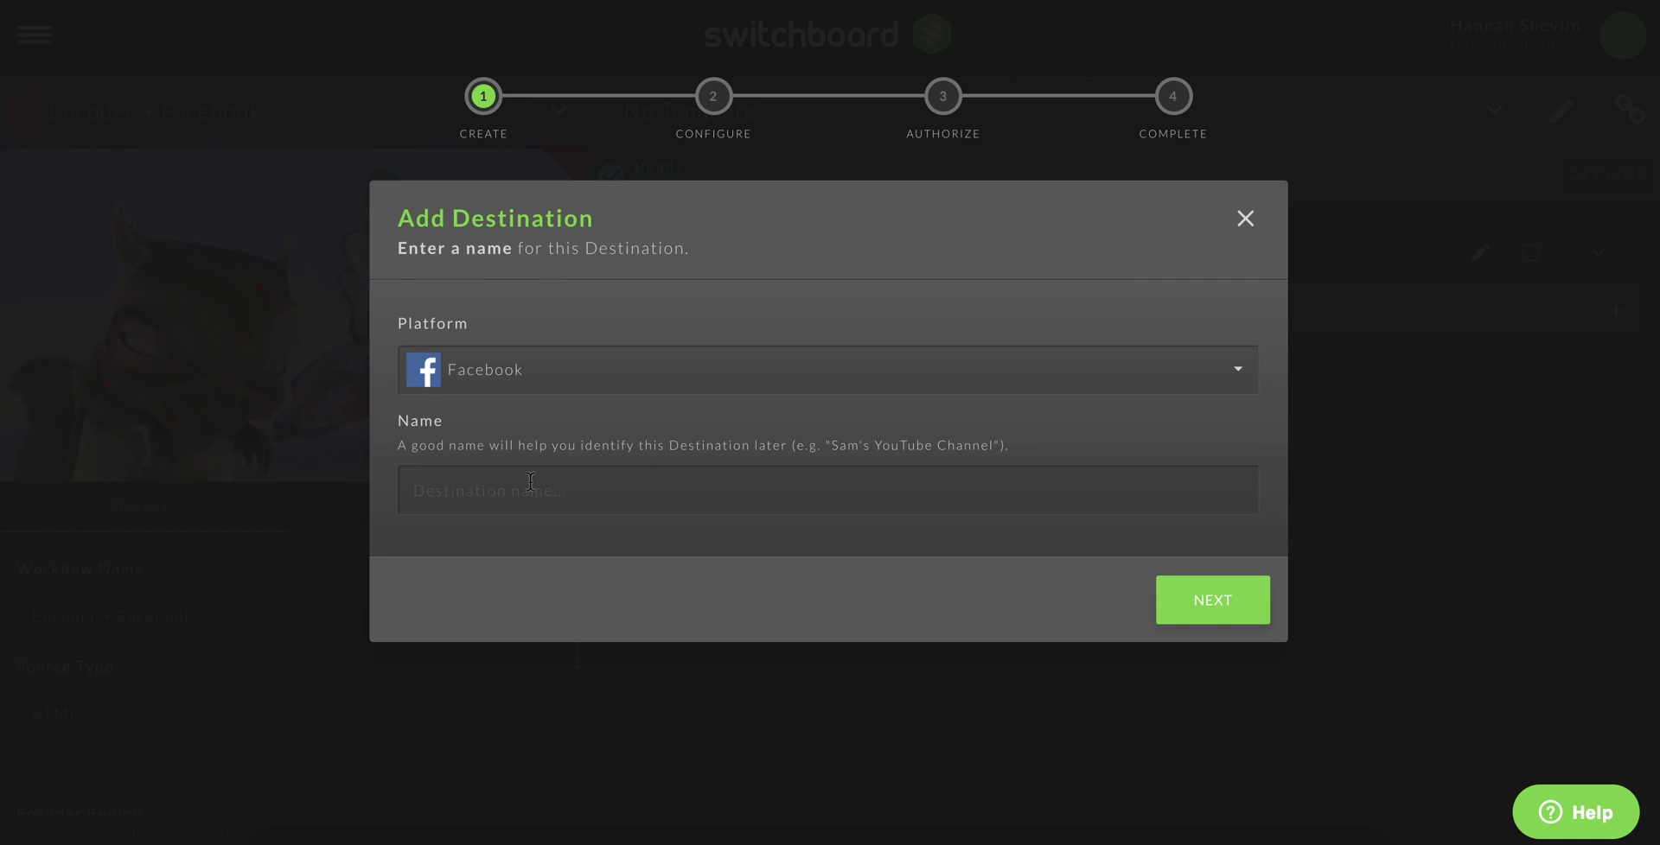
{"action": "left_click", "coordinate": [518, 485]}
{"action": "type", "text": "Hannah Facebook"}
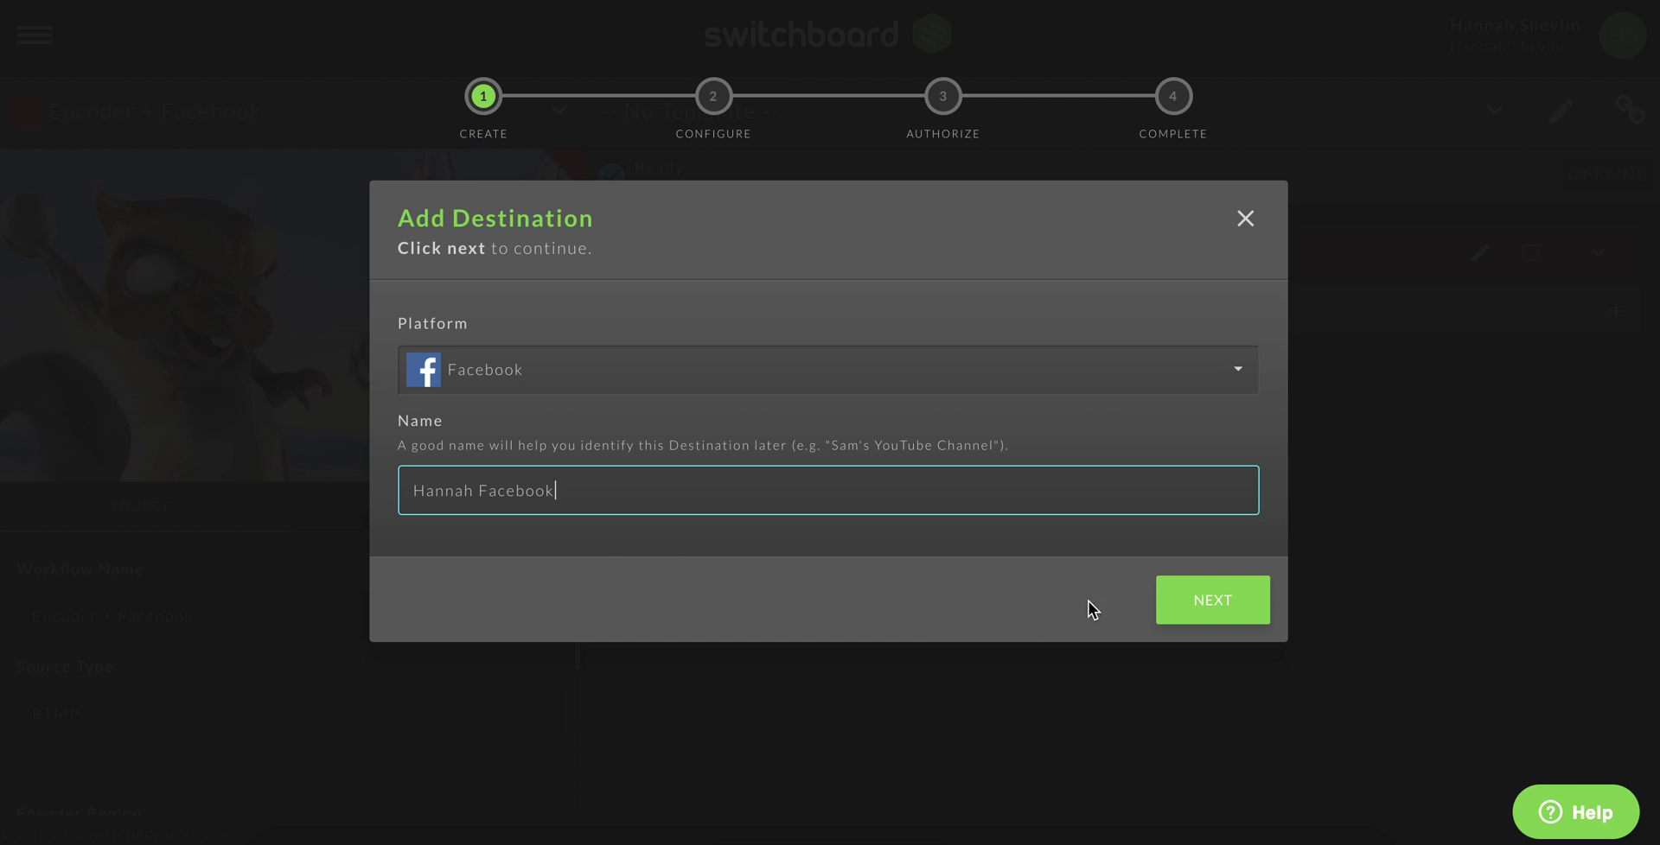
{"action": "left_click", "coordinate": [1213, 606]}
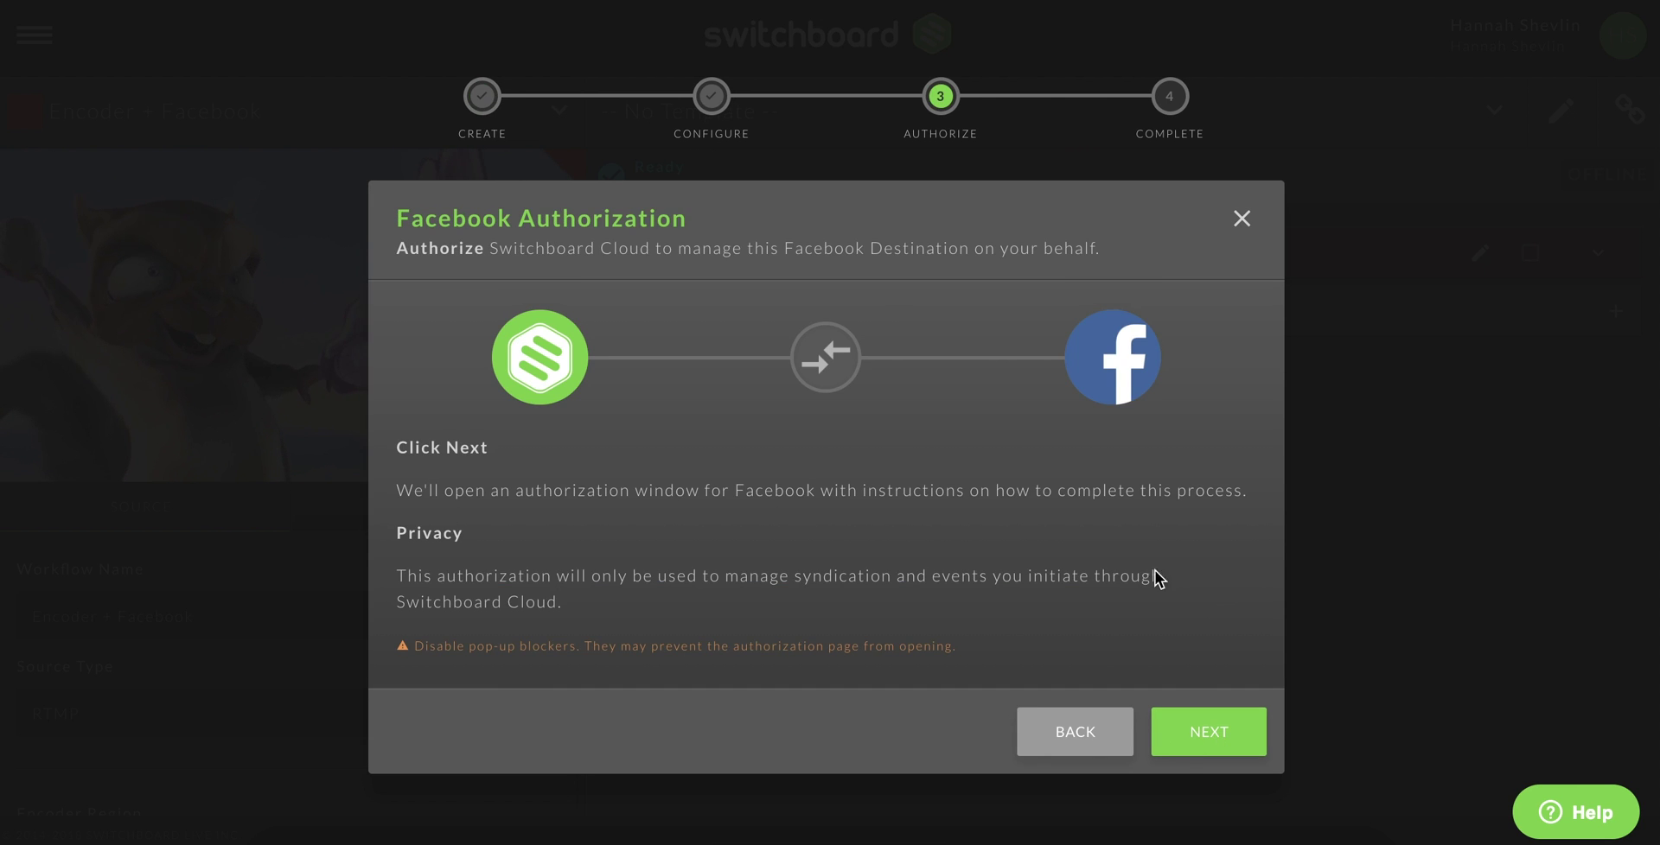
Authorize the Facebook destination to post as the personal profile to the personal wall, and finish its setup.
{"action": "left_click", "coordinate": [1174, 730]}
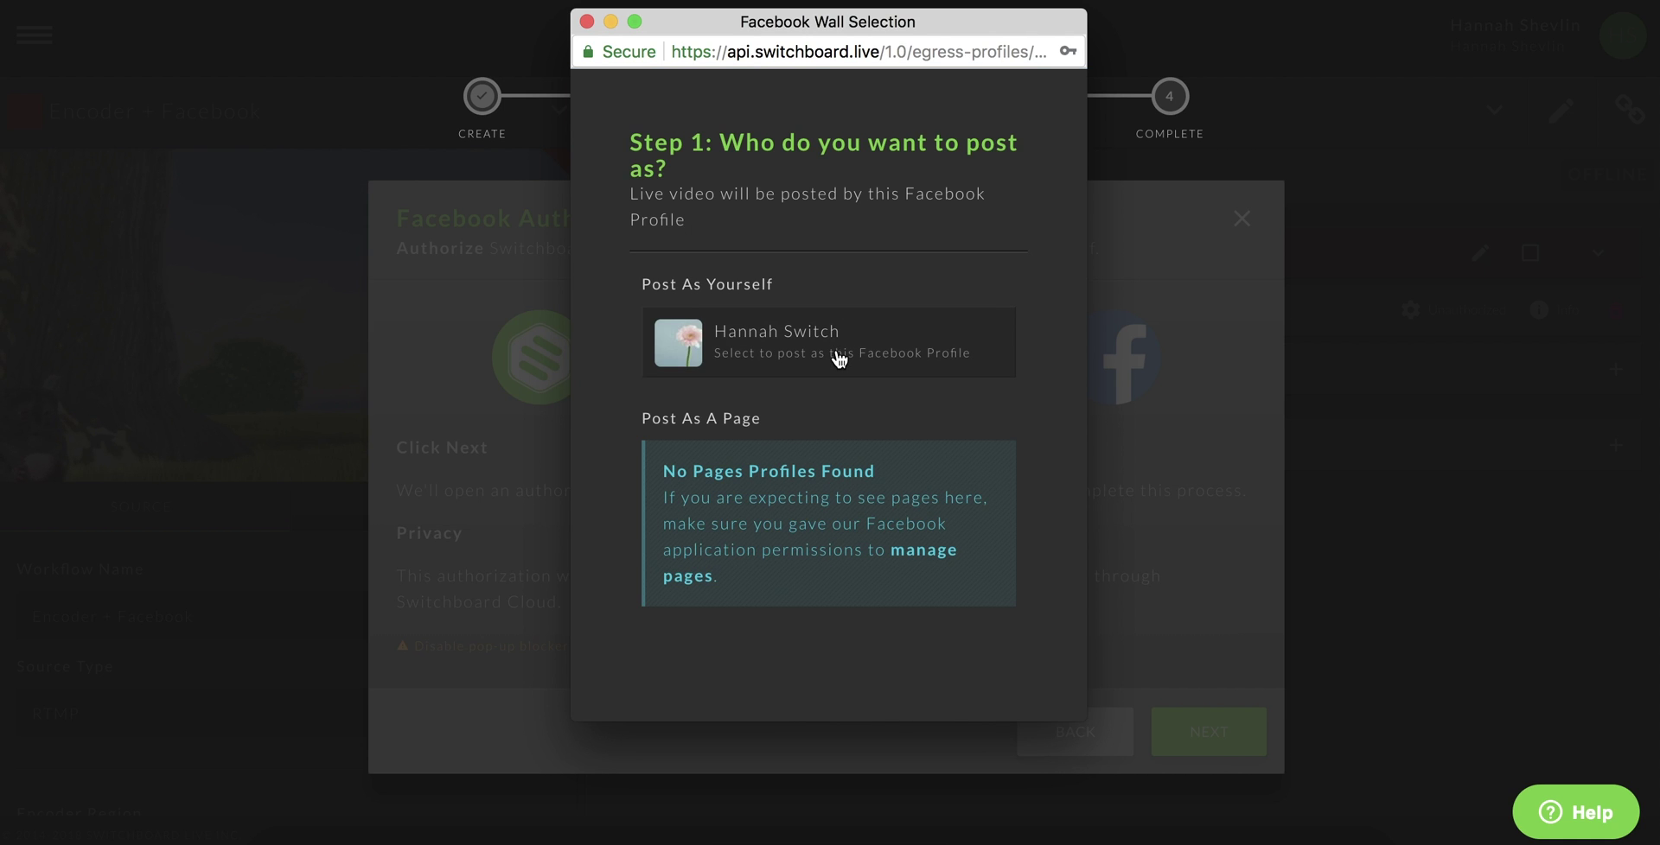
{"action": "left_click", "coordinate": [838, 359]}
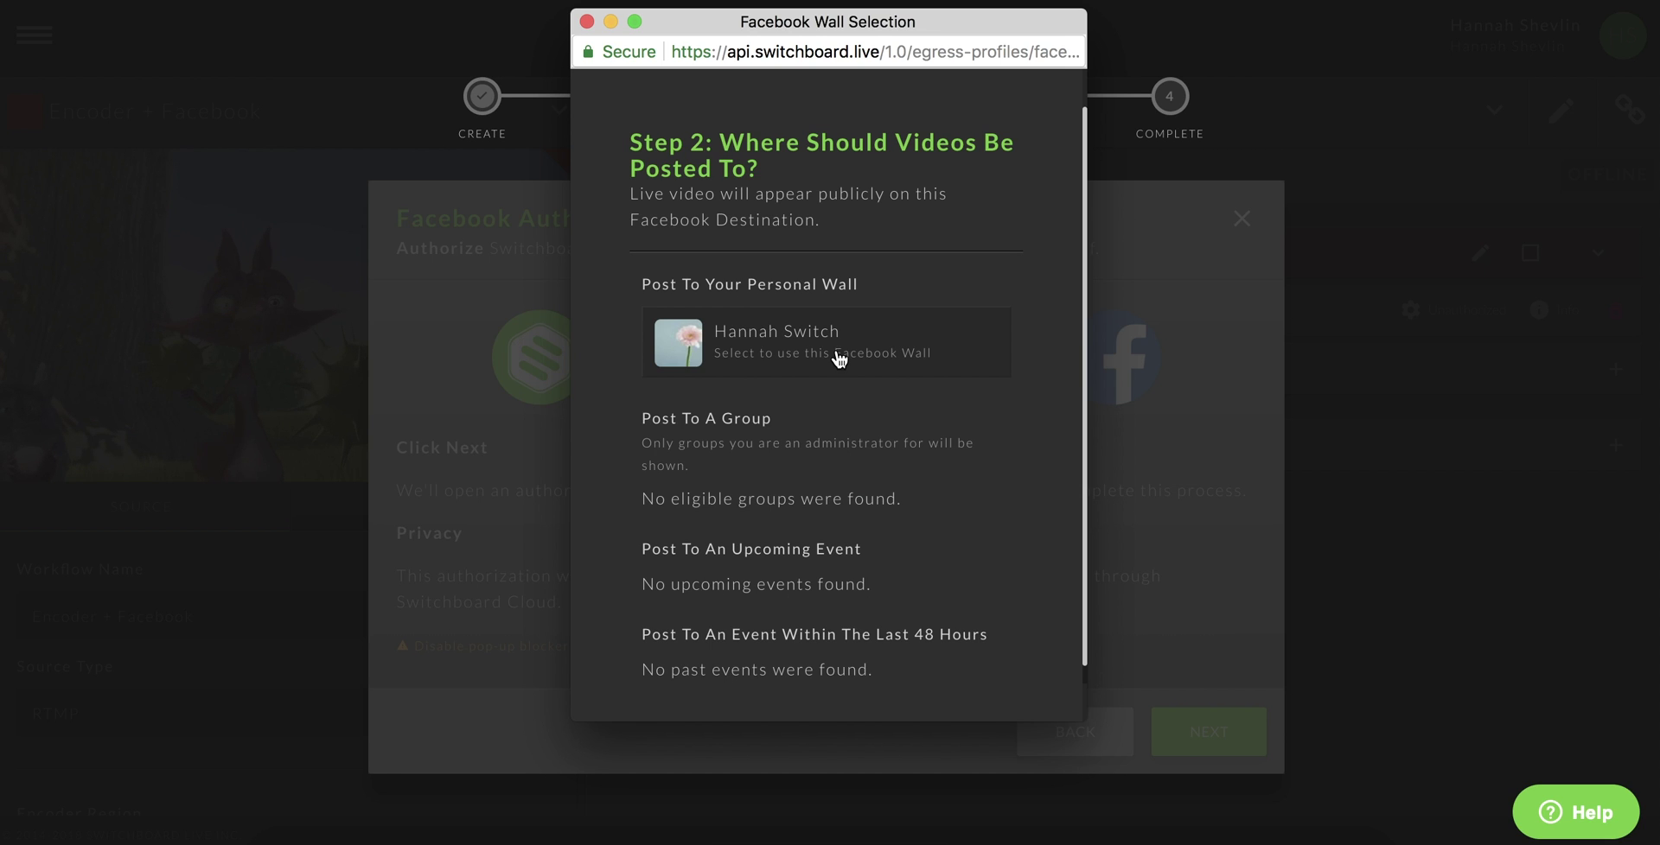
{"action": "left_click", "coordinate": [839, 359]}
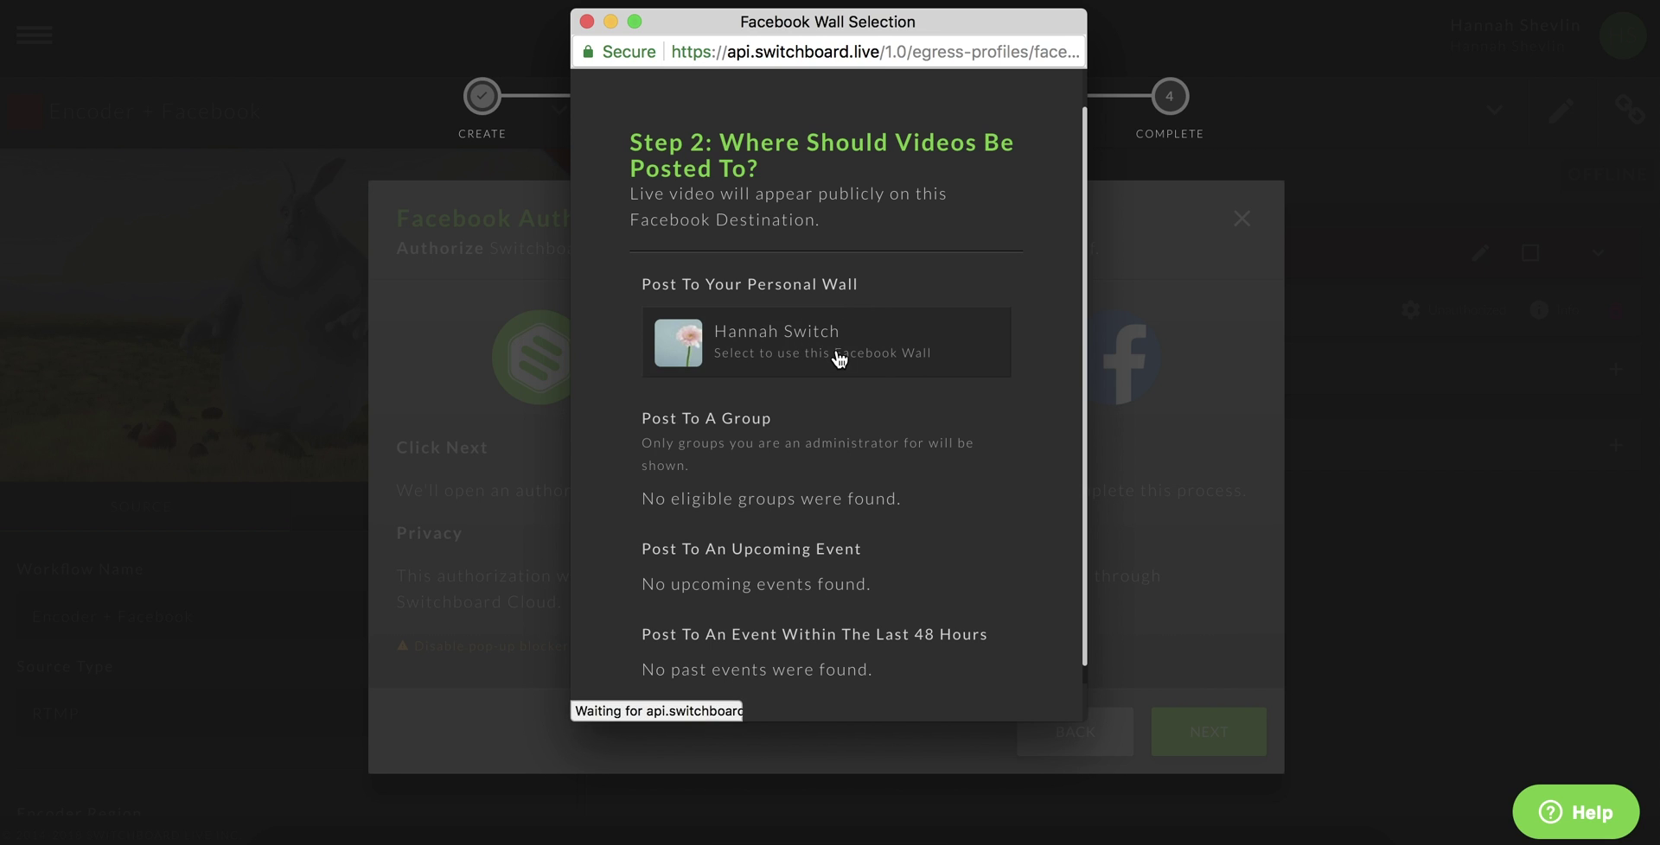
{"action": "left_click", "coordinate": [587, 21]}
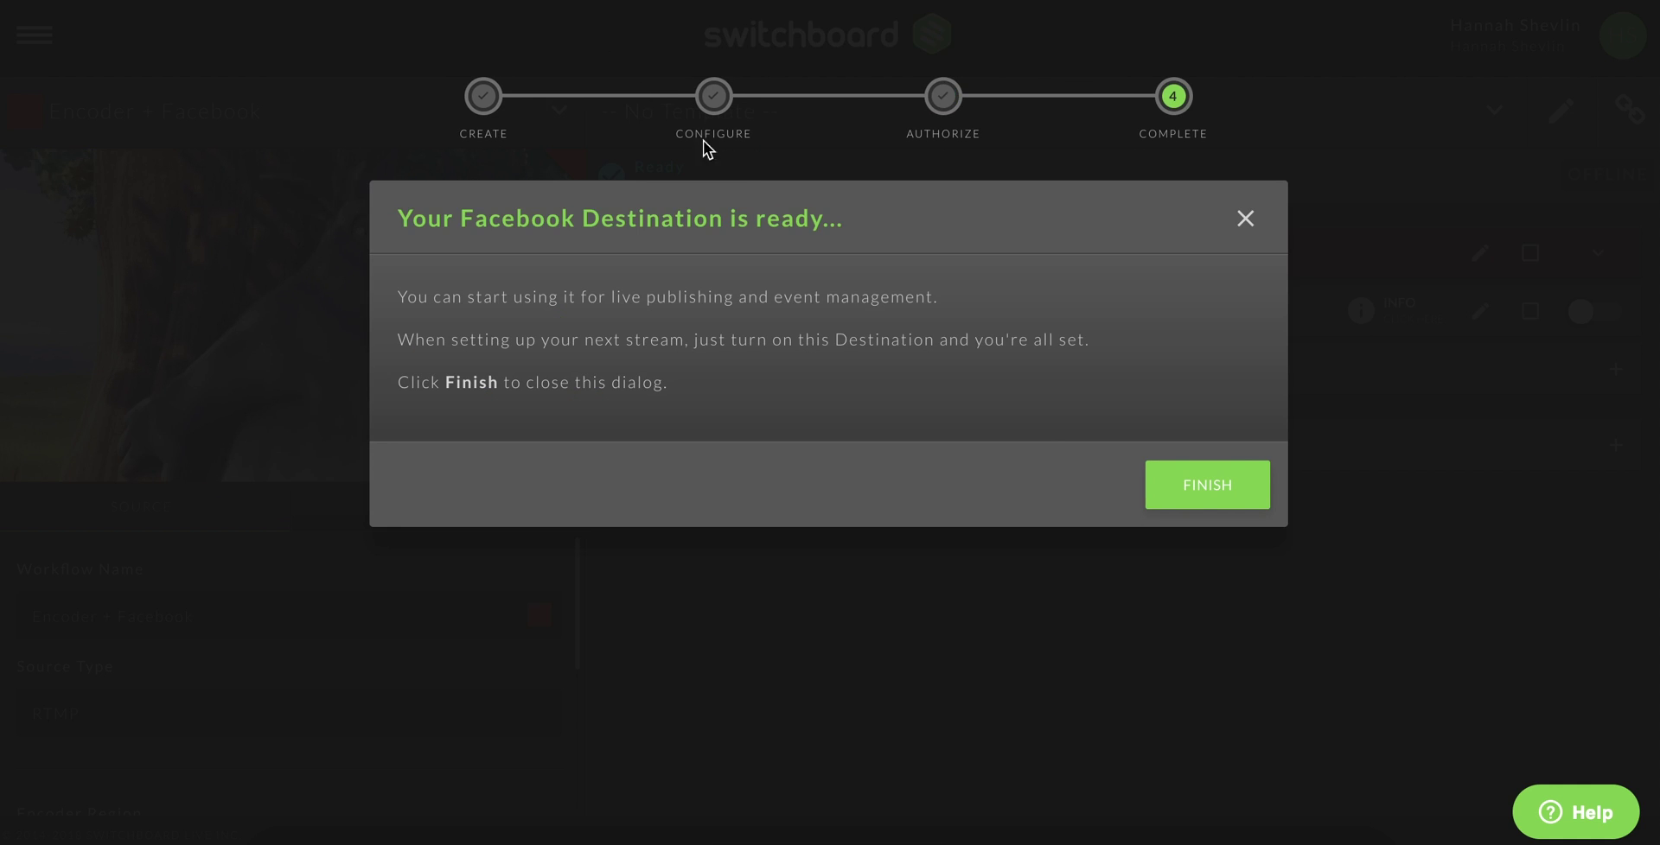
{"action": "left_click", "coordinate": [1200, 483]}
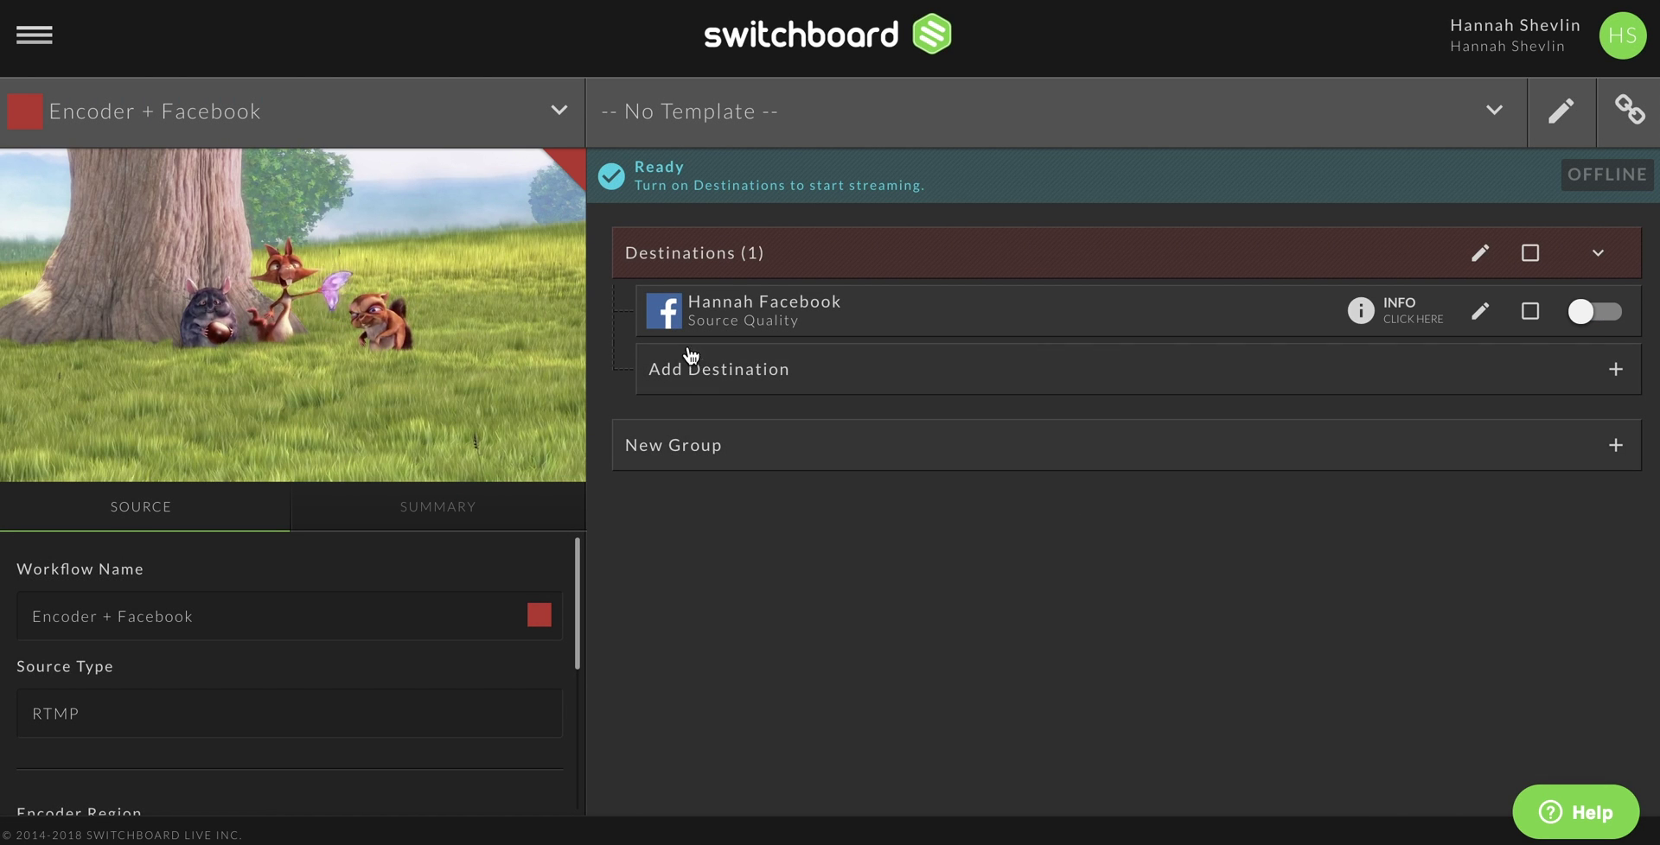
Create a new Periscope Producer destination in the YouTube + Periscope + More workflow, named with the host's first name and "Periscope".
{"action": "left_click", "coordinate": [559, 111]}
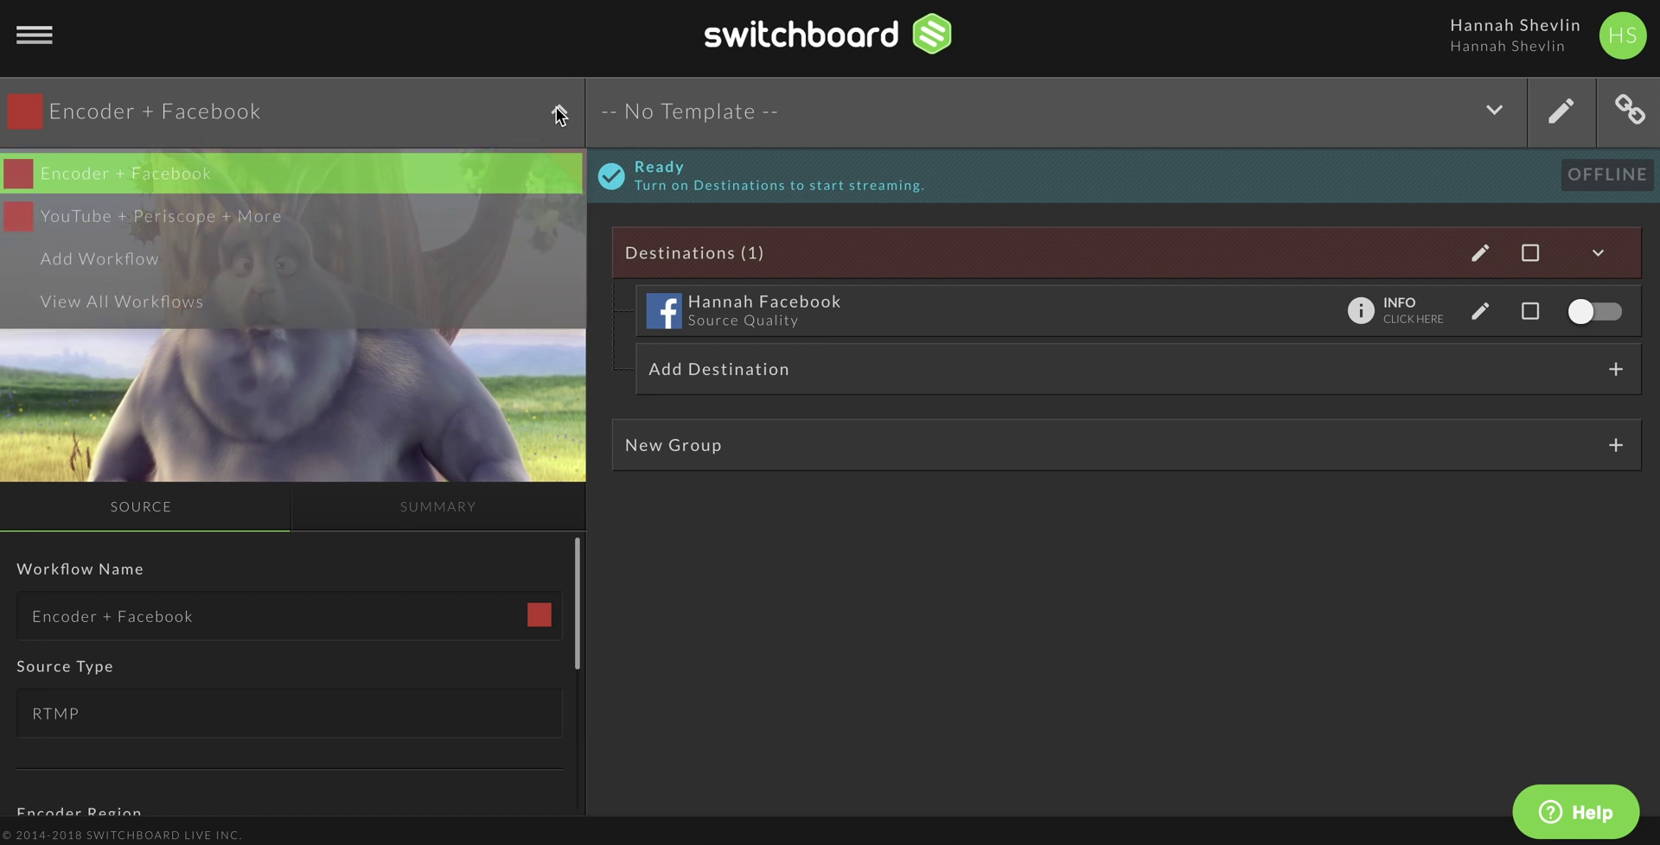
{"action": "left_click", "coordinate": [470, 227]}
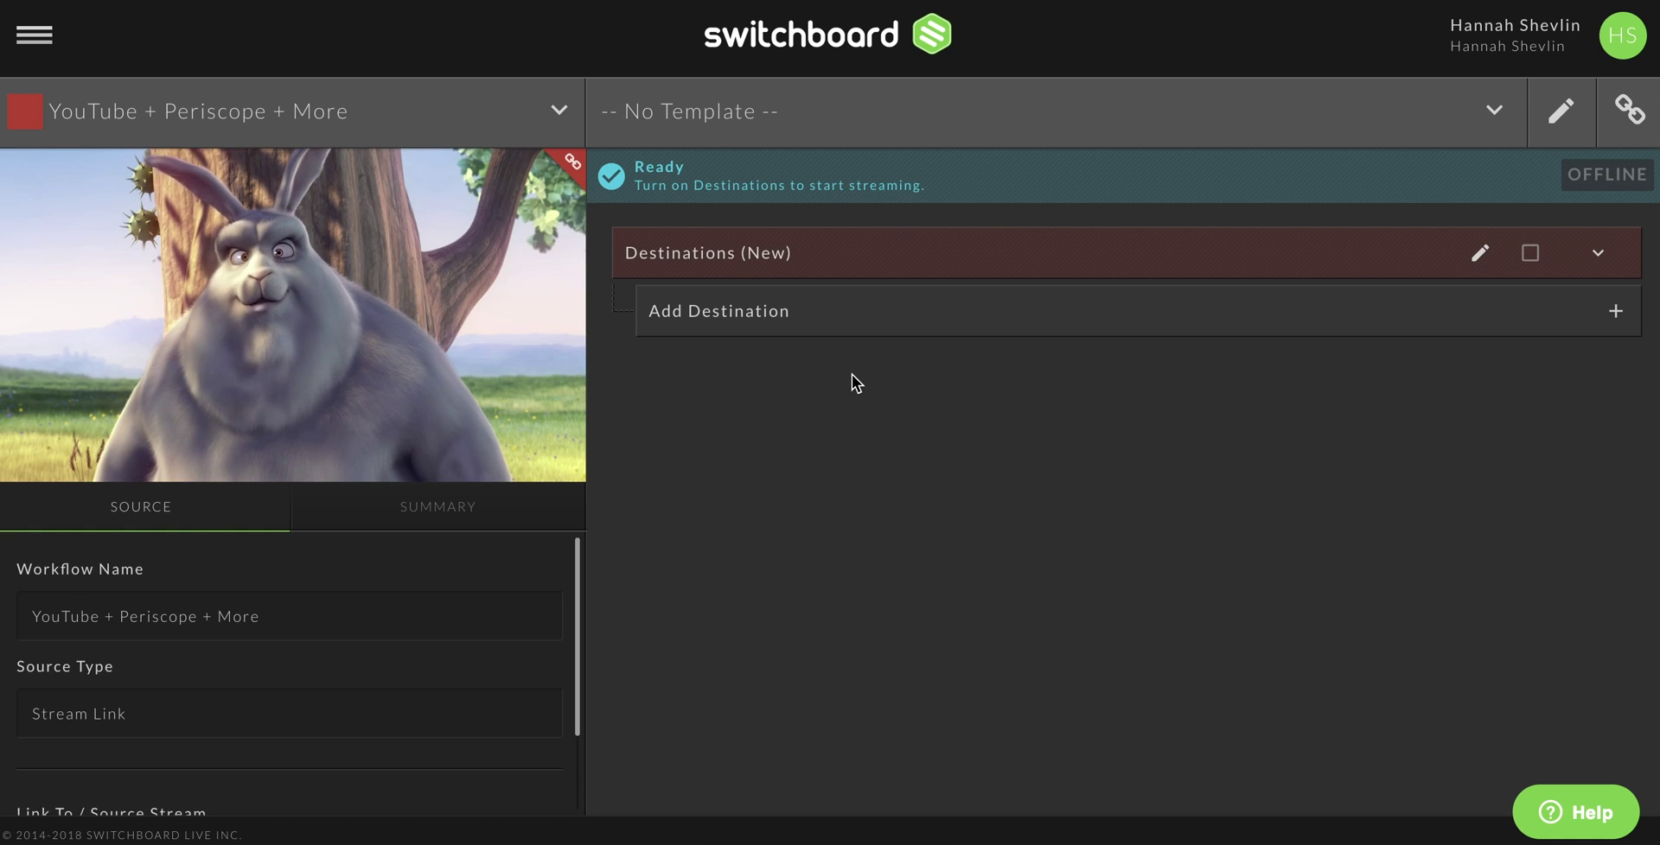
{"action": "left_click", "coordinate": [959, 313]}
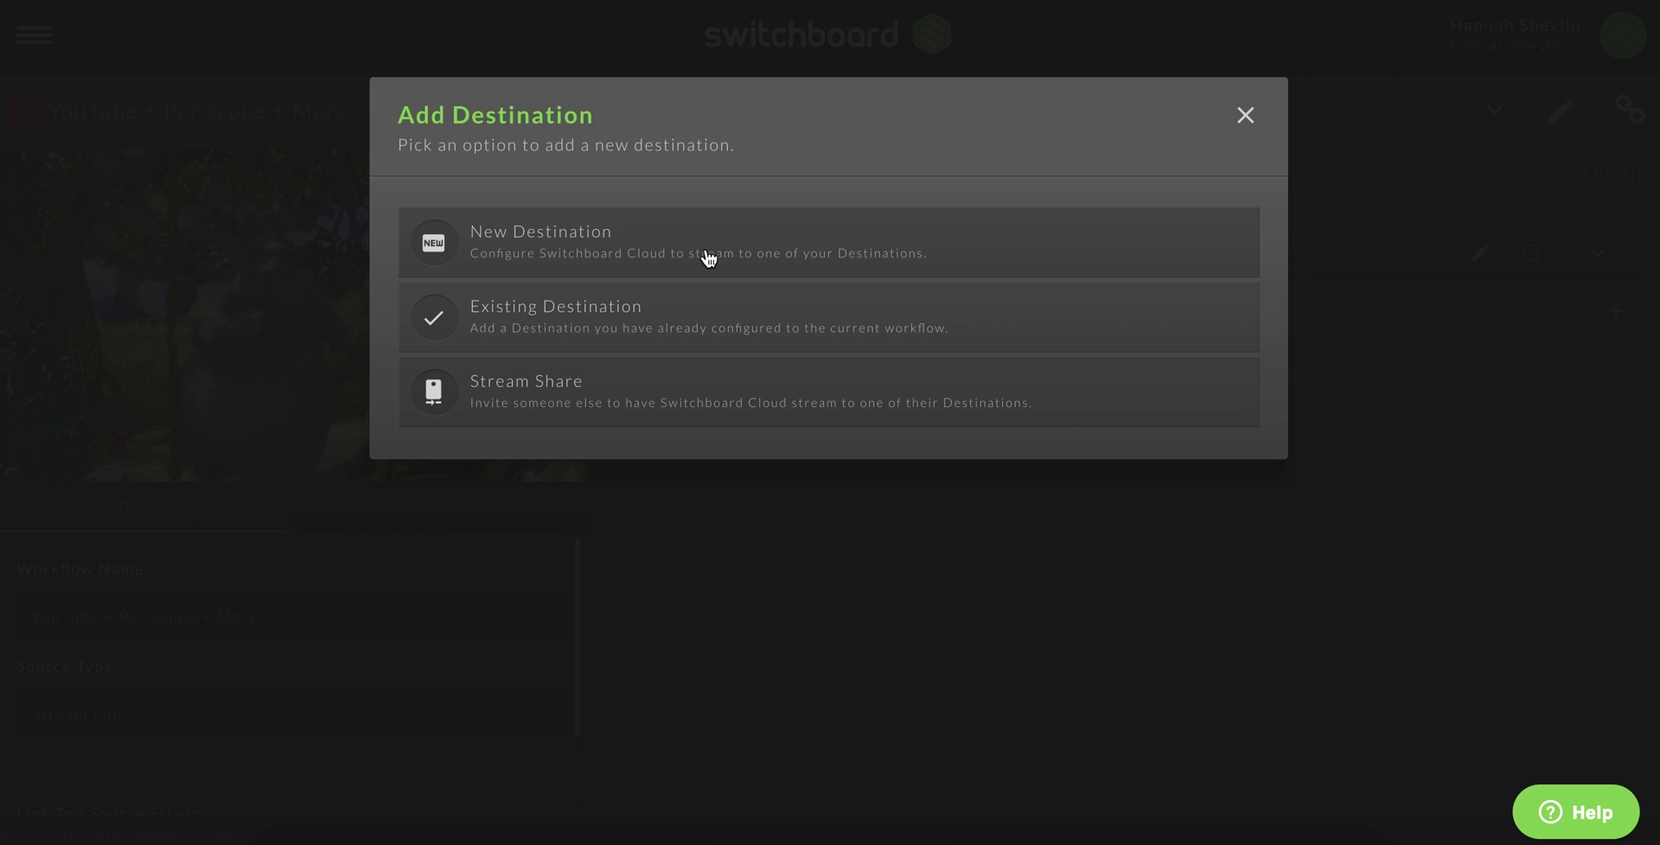
{"action": "left_click", "coordinate": [708, 258]}
{"action": "left_click", "coordinate": [687, 361]}
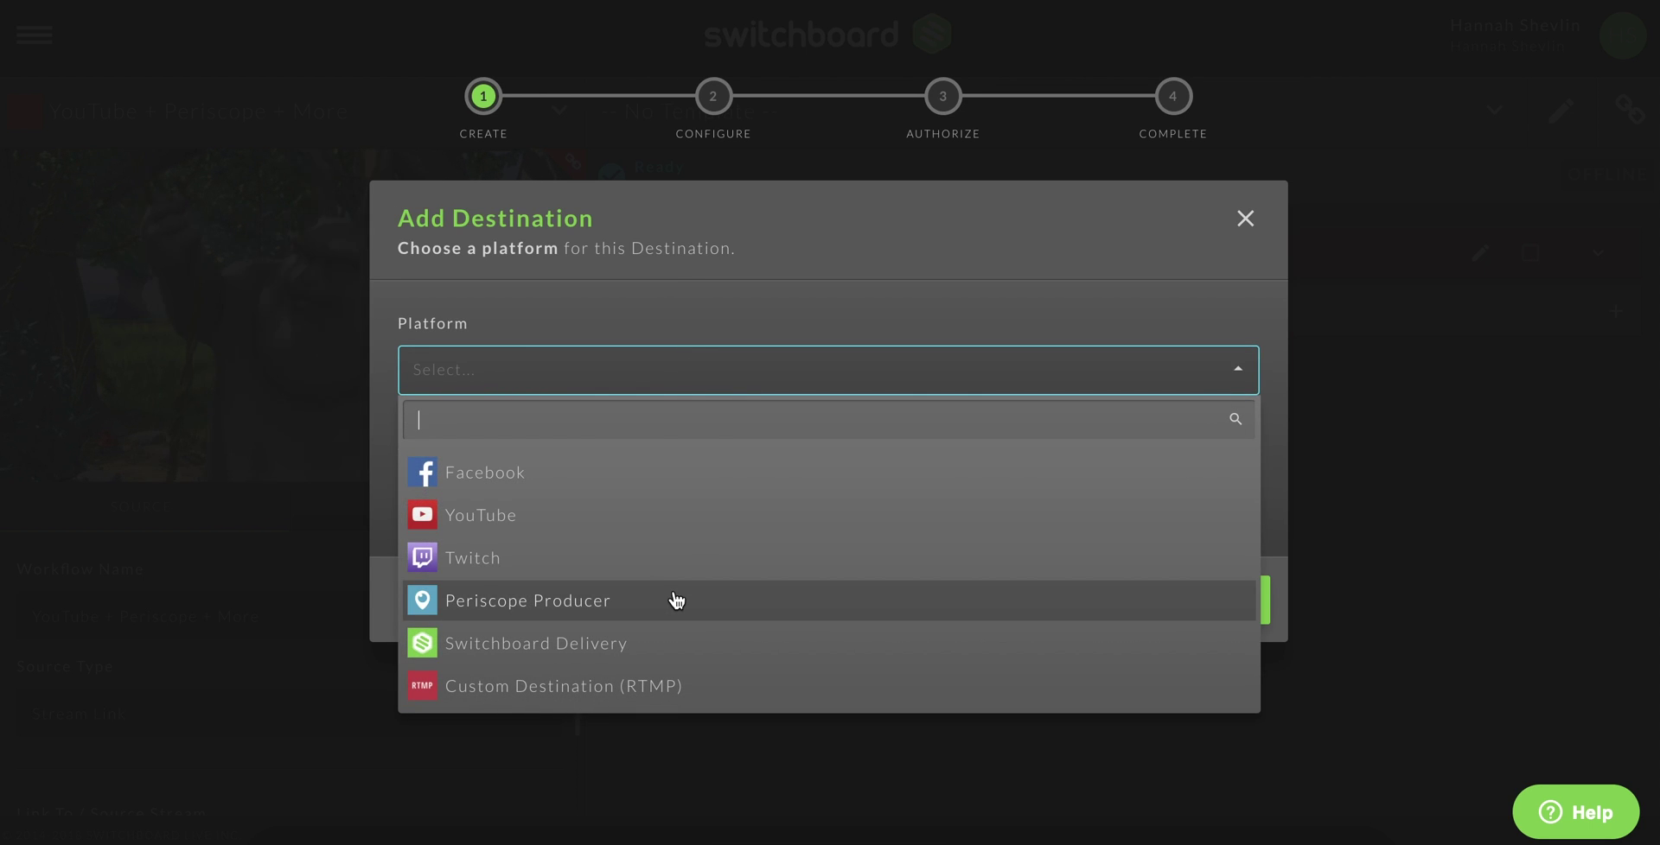
{"action": "left_click", "coordinate": [676, 600]}
{"action": "left_click", "coordinate": [650, 498]}
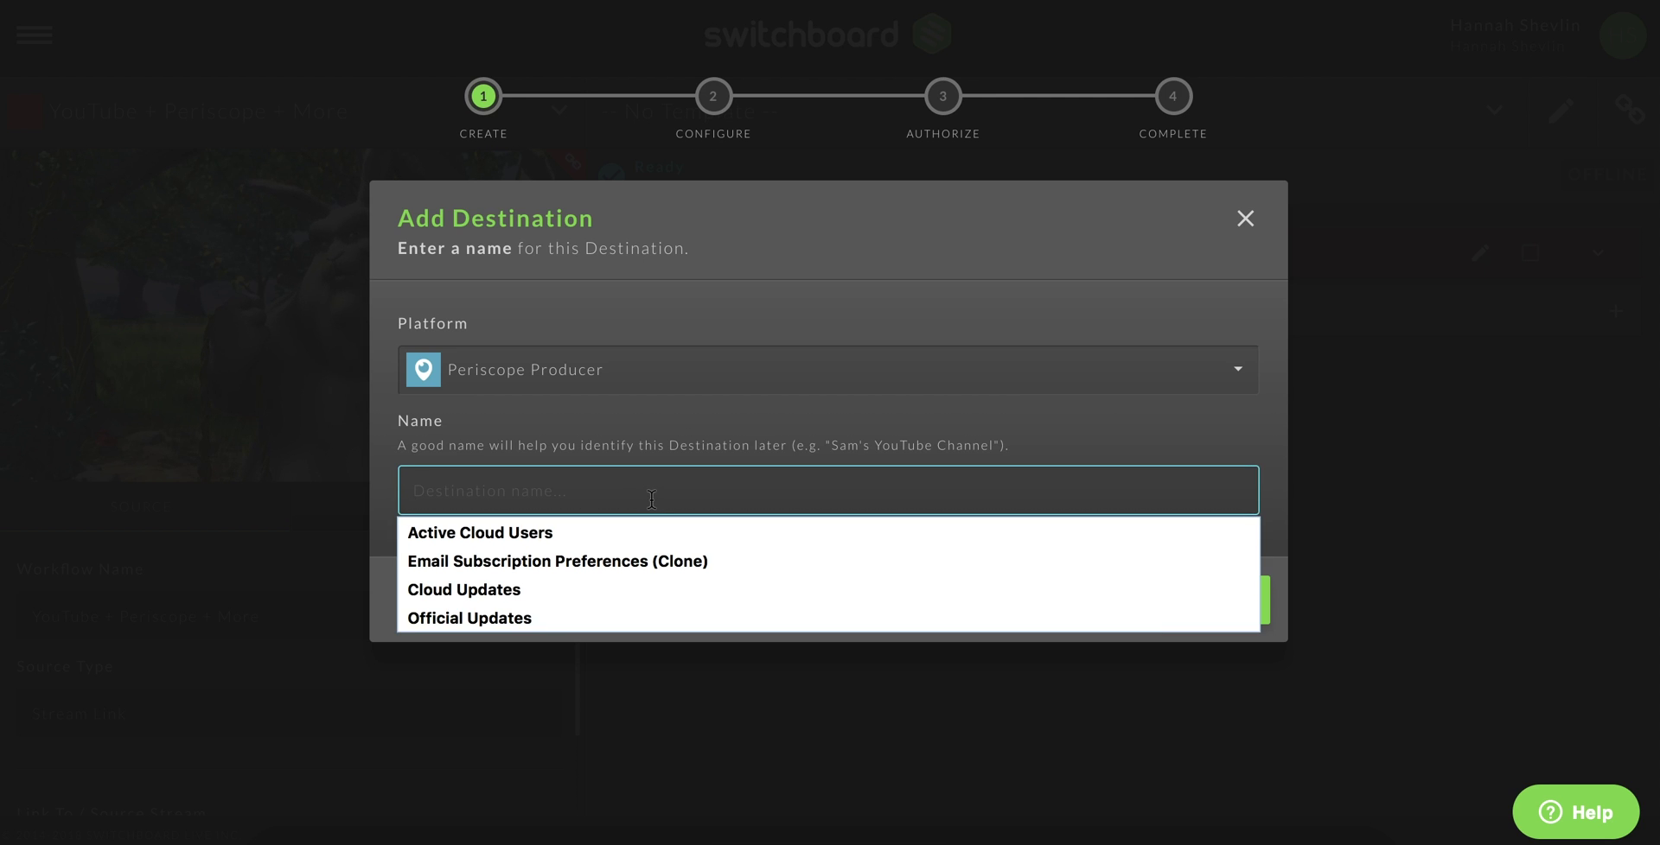
{"action": "type", "text": "Hannah "}
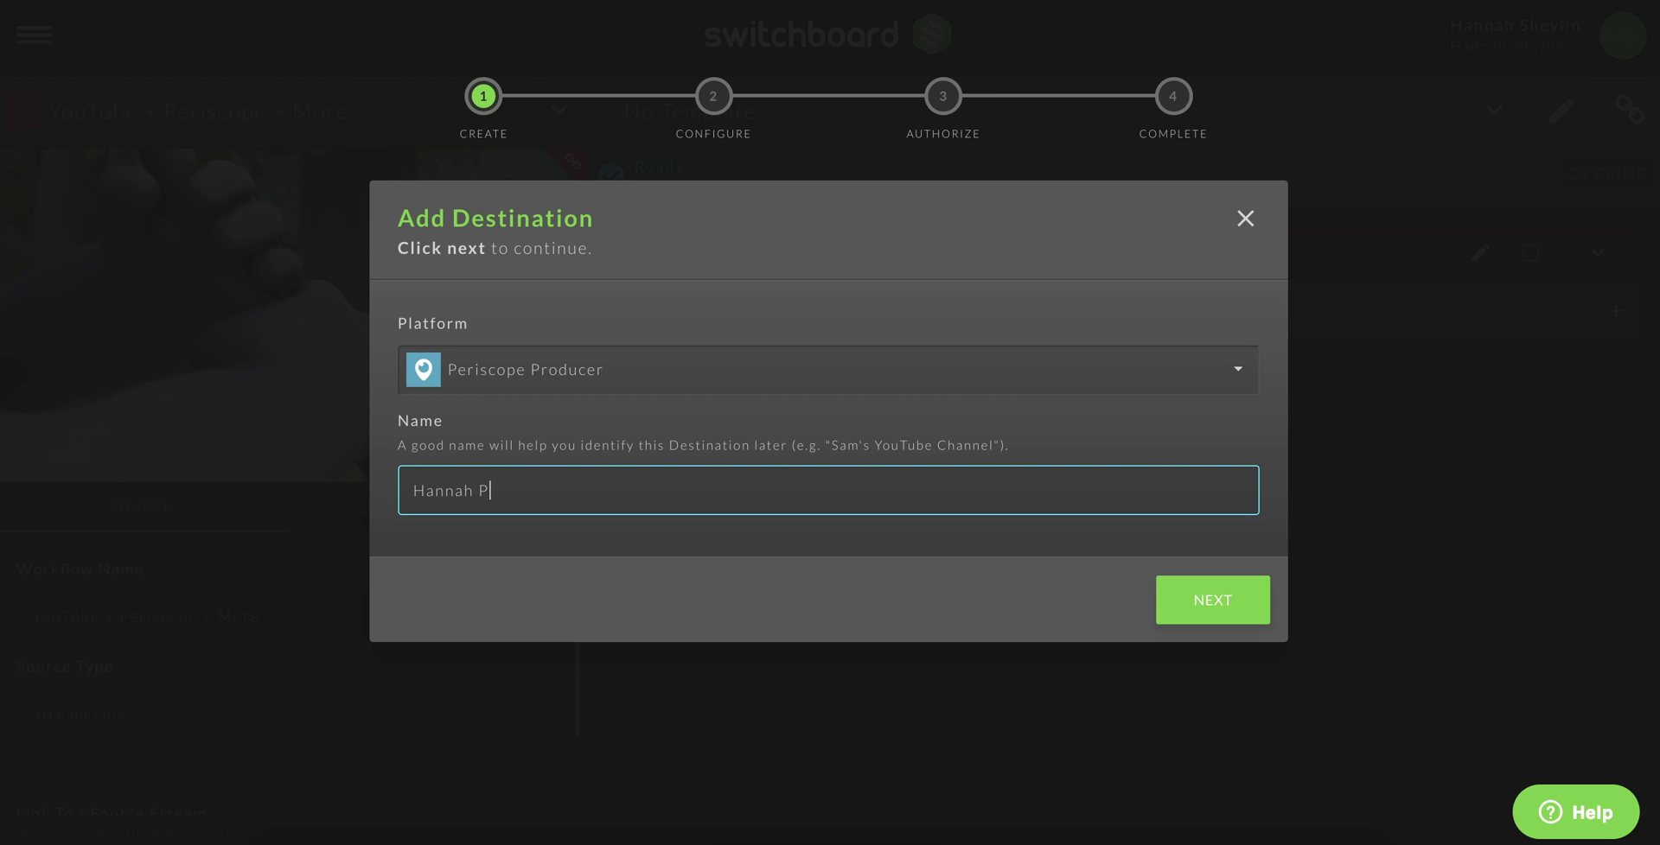
{"action": "type", "text": "Periscope"}
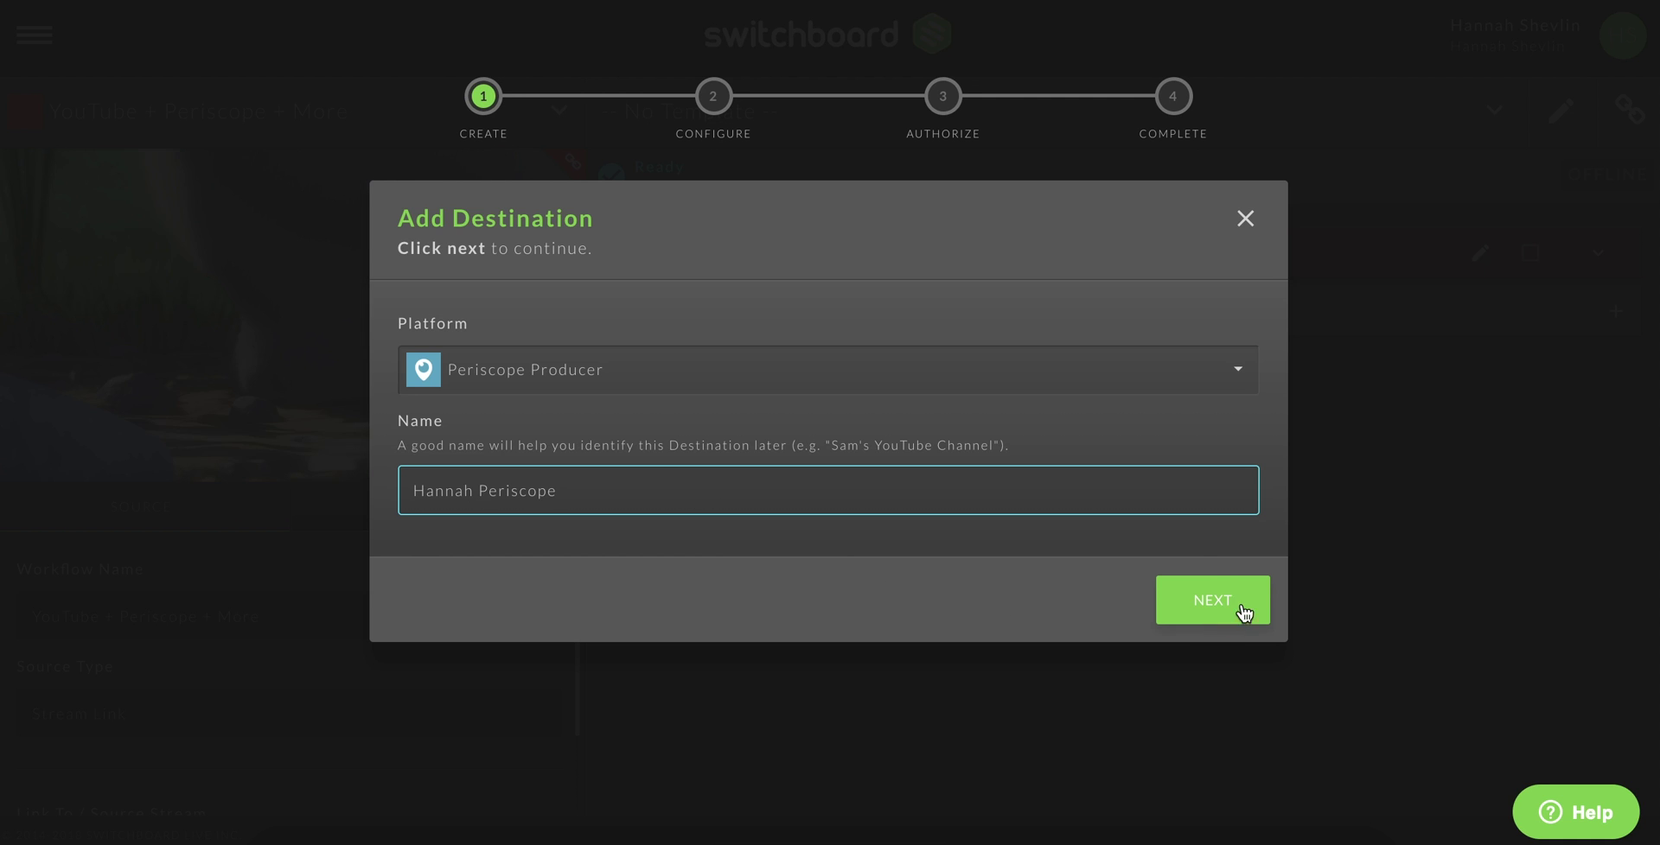
{"action": "left_click", "coordinate": [1241, 609]}
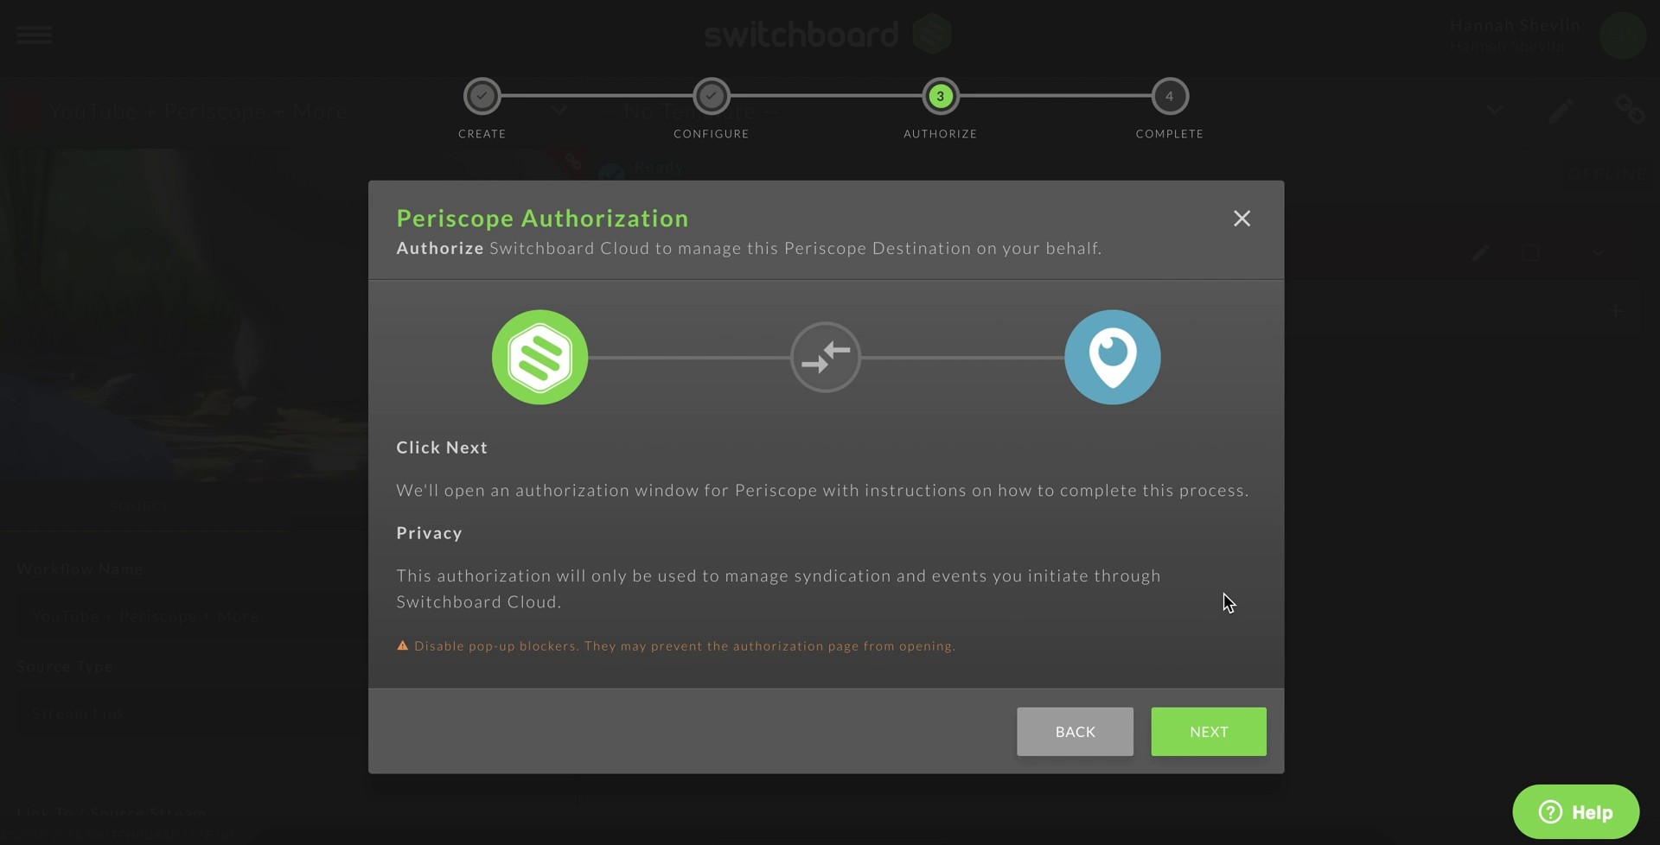
Authorize Switchboard Live to access the Periscope account and finish setting up the Periscope destination.
{"action": "left_click", "coordinate": [1203, 724]}
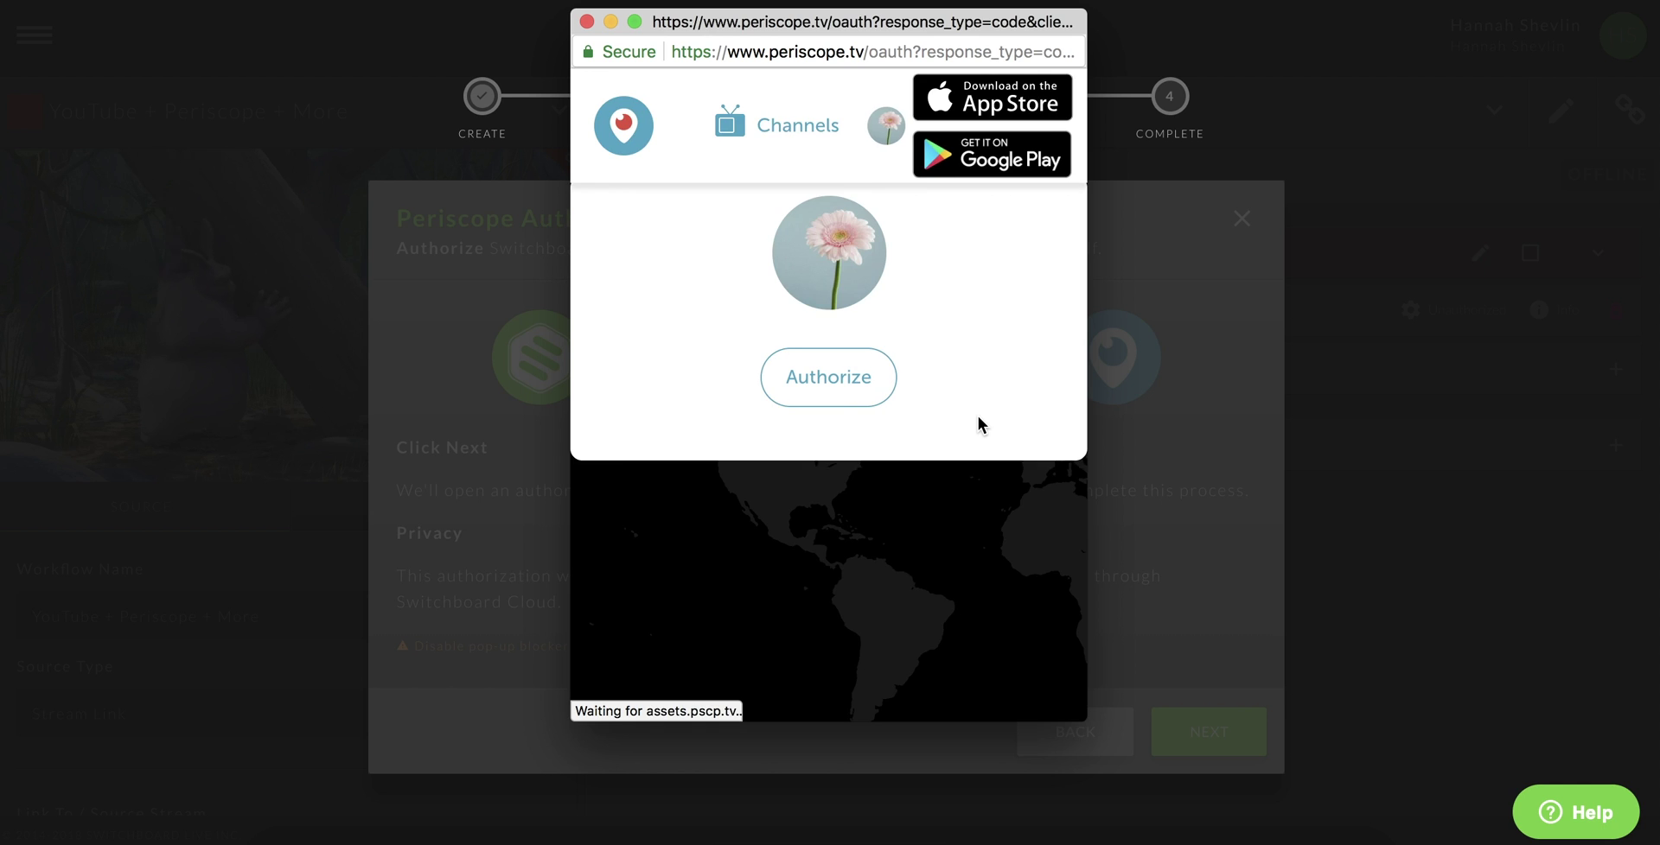
{"action": "left_click", "coordinate": [864, 388]}
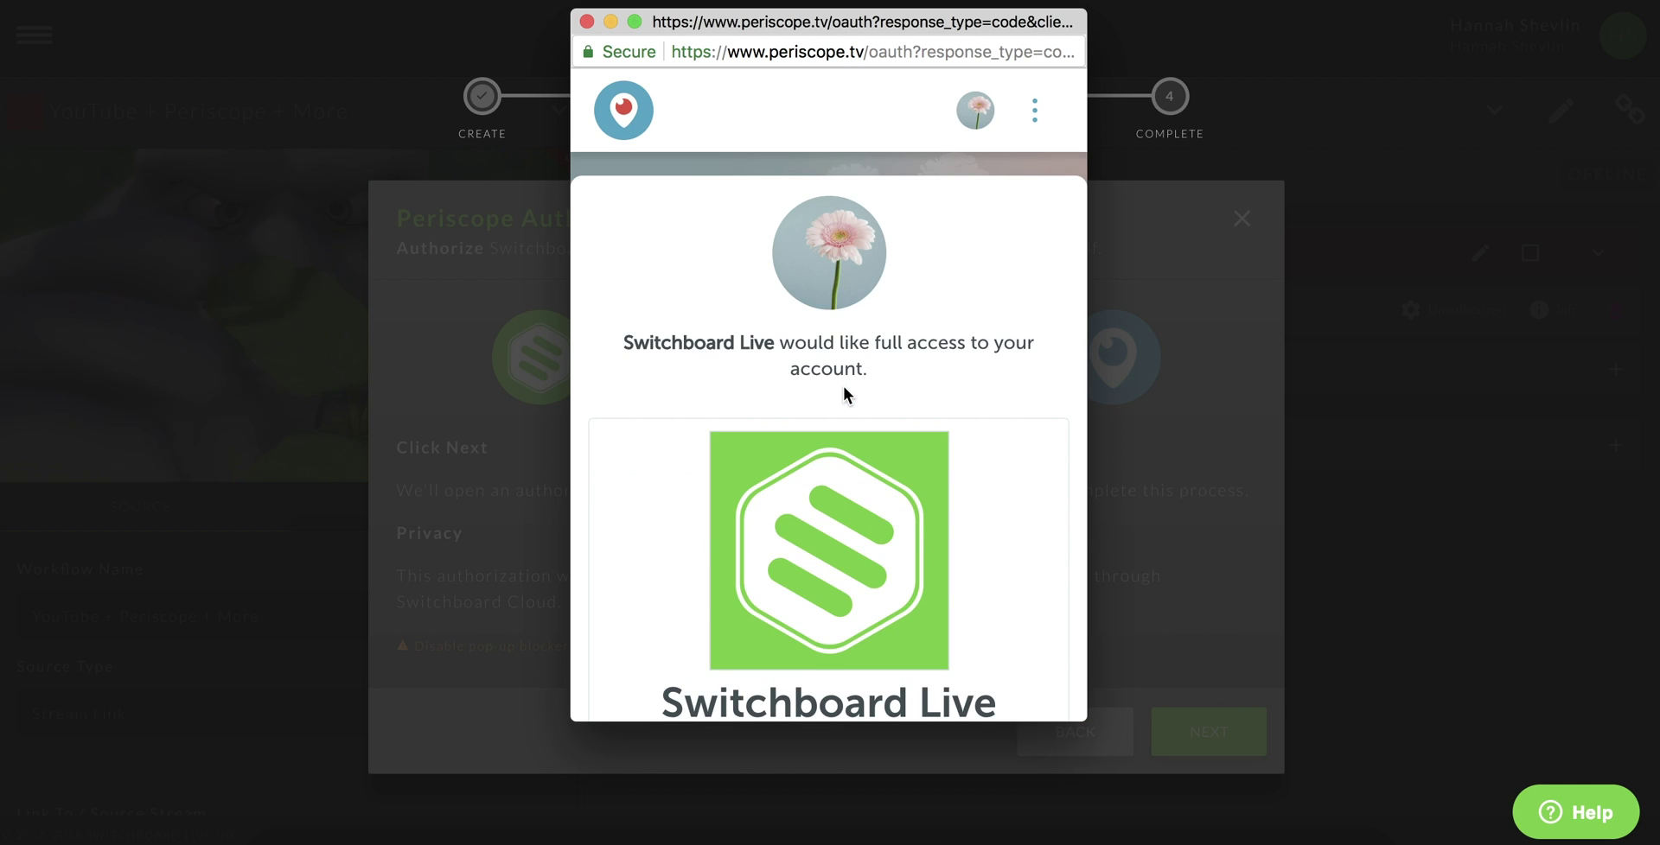
{"action": "scroll", "coordinate": [843, 394], "scroll_direction": "down", "scroll_amount": 5}
{"action": "left_click", "coordinate": [823, 555]}
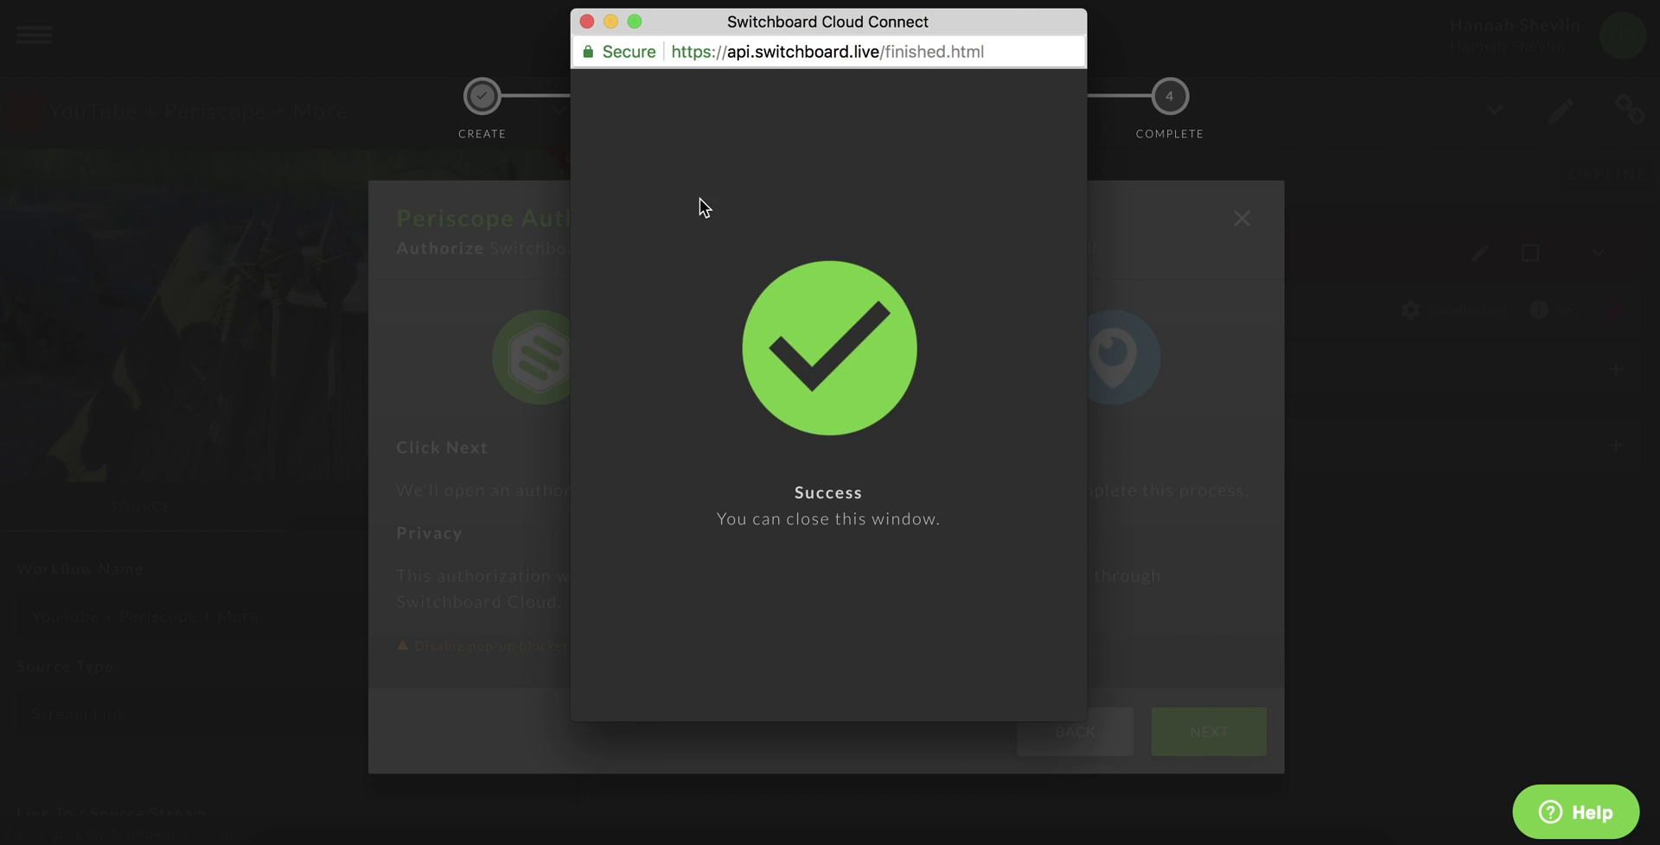
{"action": "left_click", "coordinate": [586, 21]}
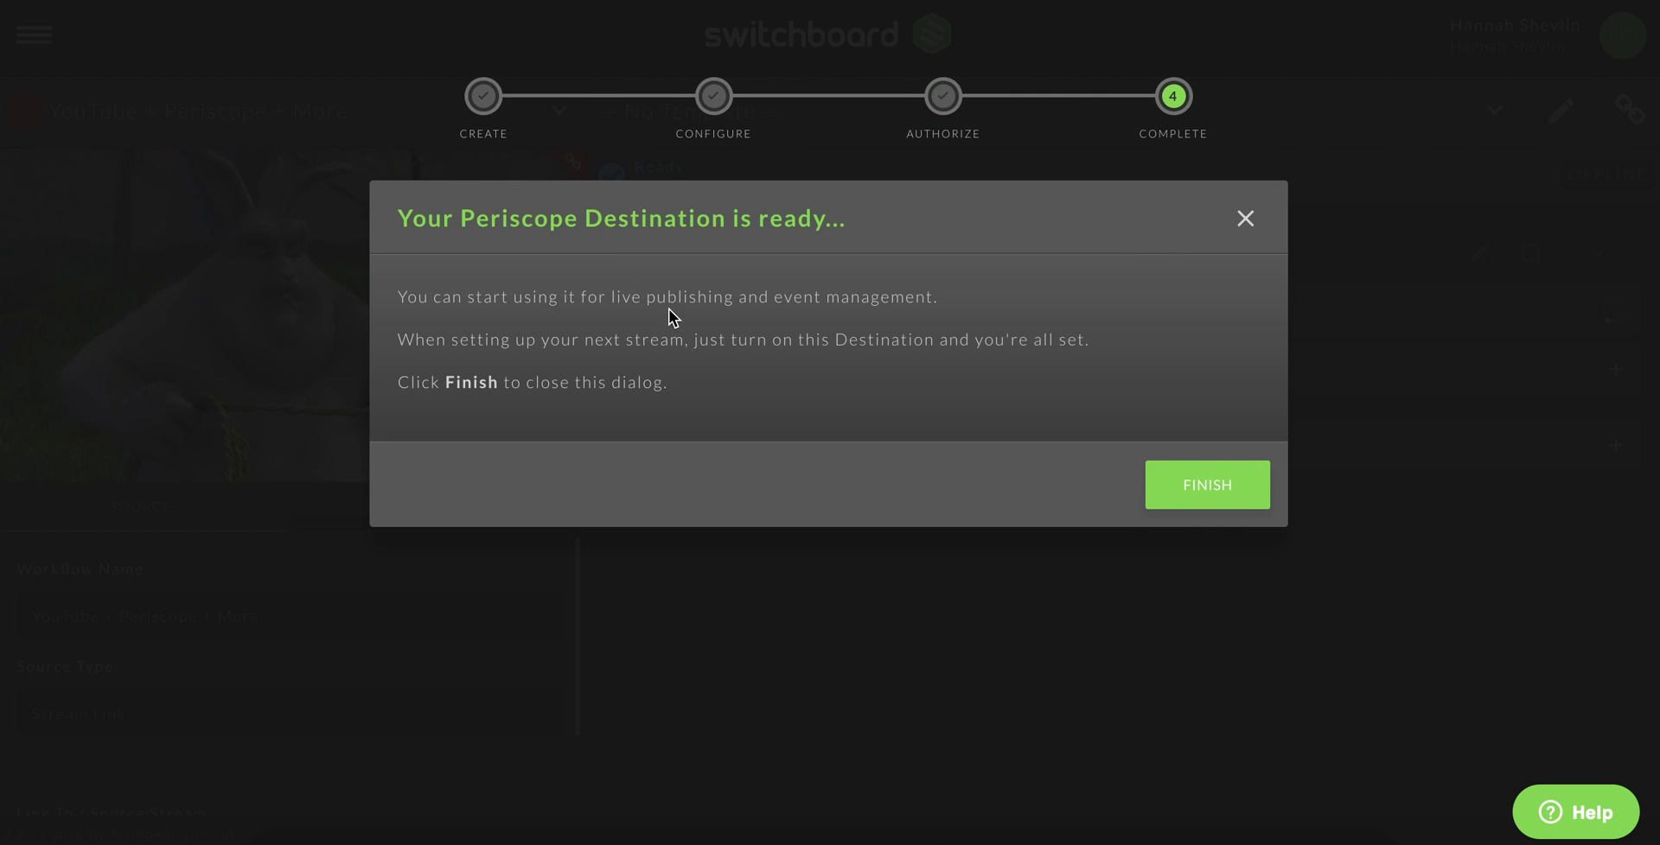
{"action": "left_click", "coordinate": [1194, 512]}
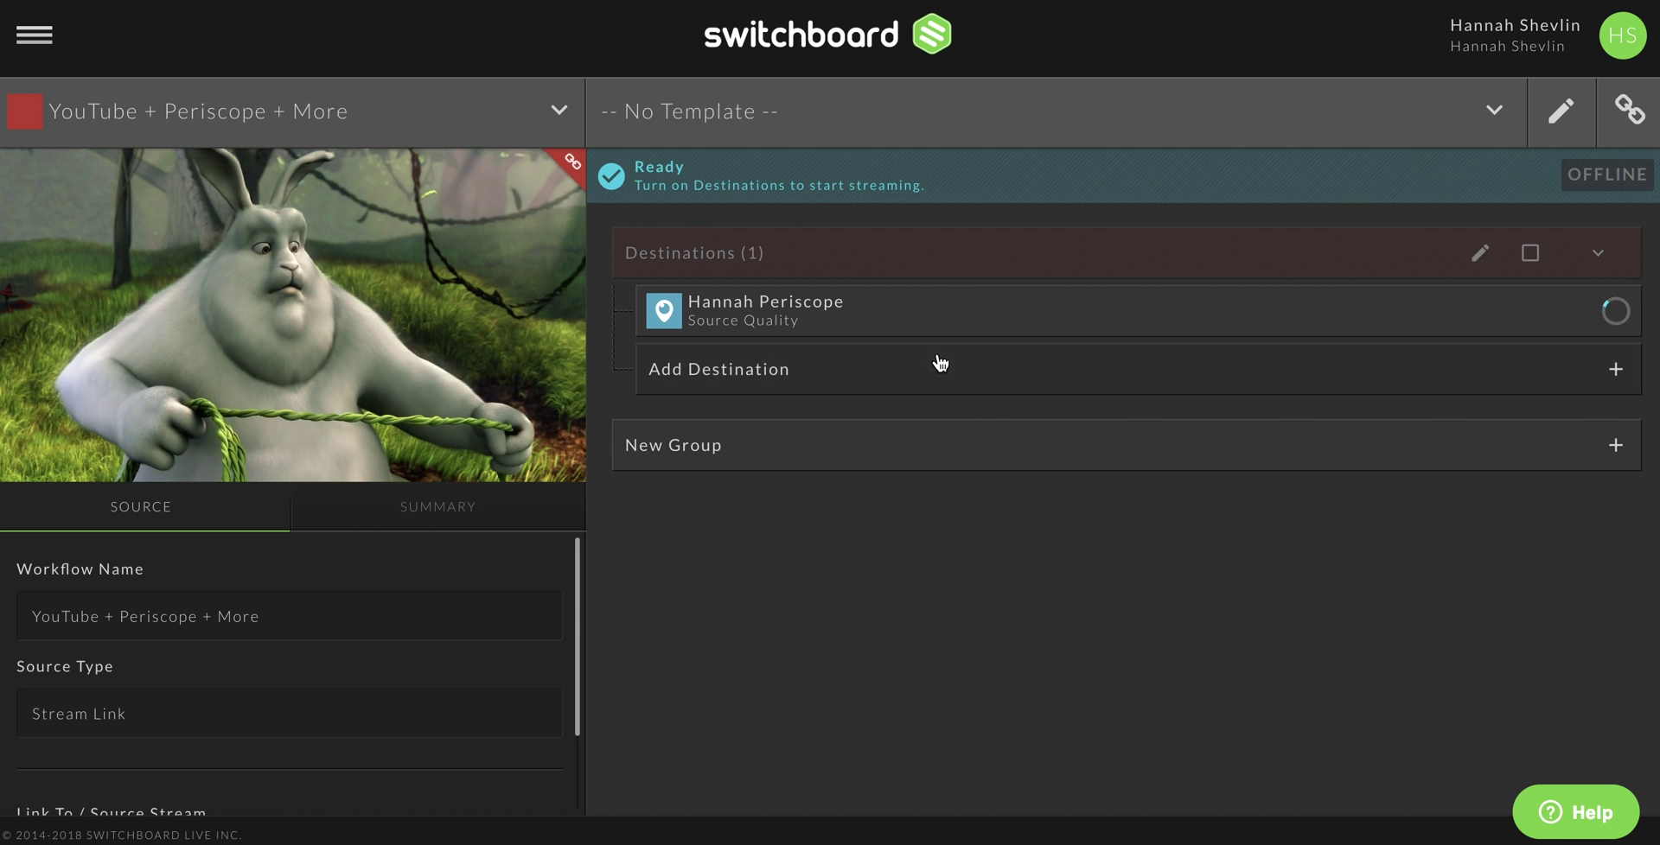
Create a new YouTube destination in the YouTube + Periscope + More workflow, named with the host's first name and "YouTube".
{"action": "left_click", "coordinate": [920, 374]}
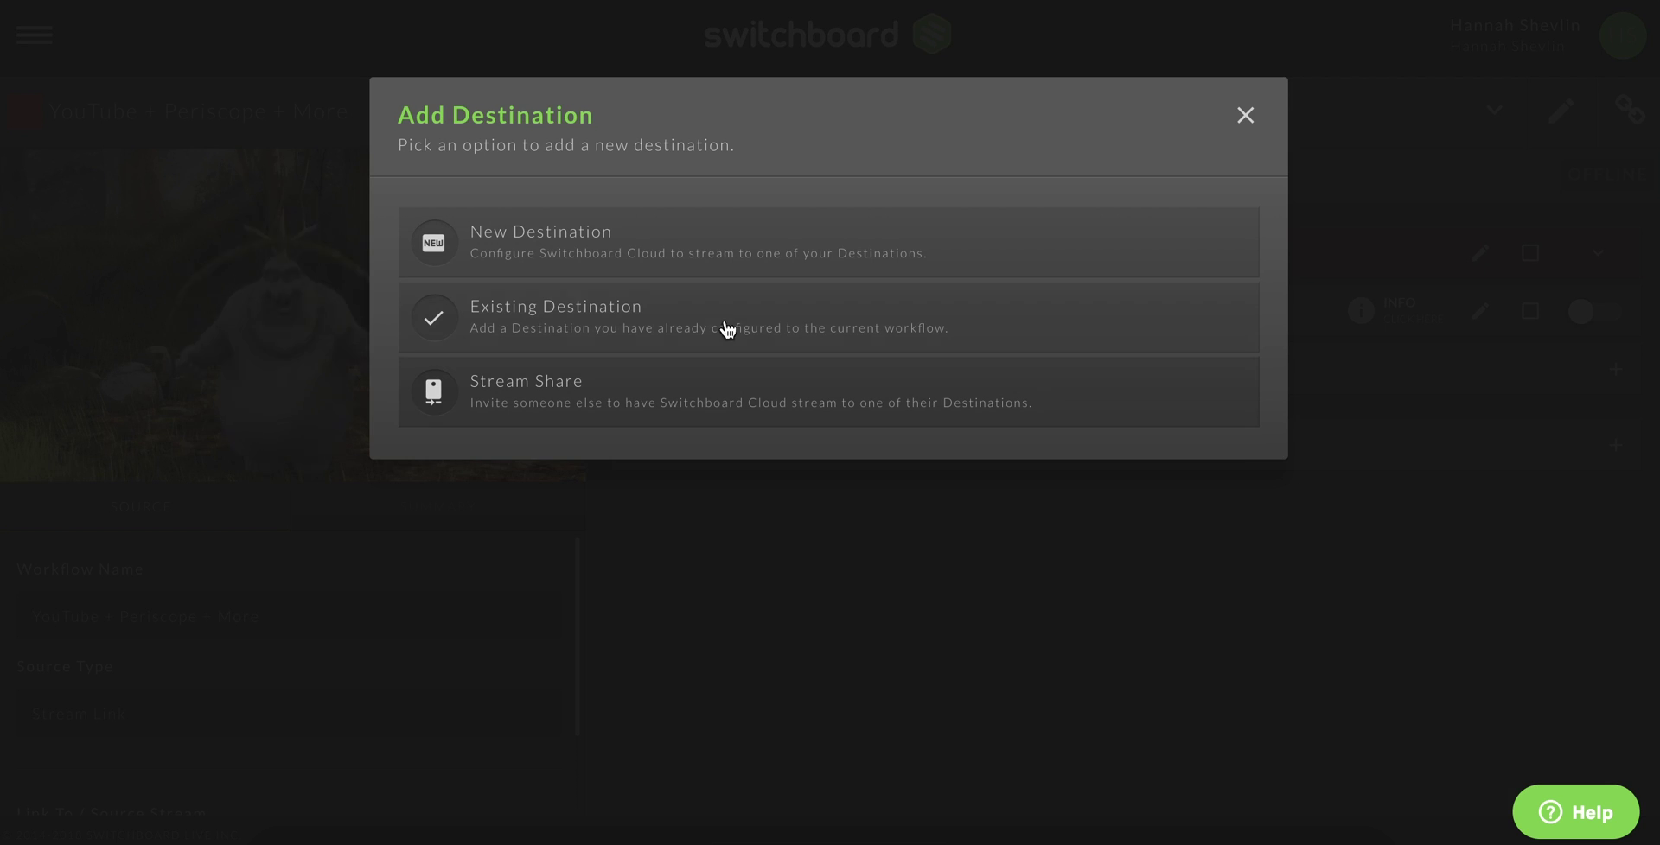
{"action": "left_click", "coordinate": [572, 239]}
{"action": "left_click", "coordinate": [554, 365]}
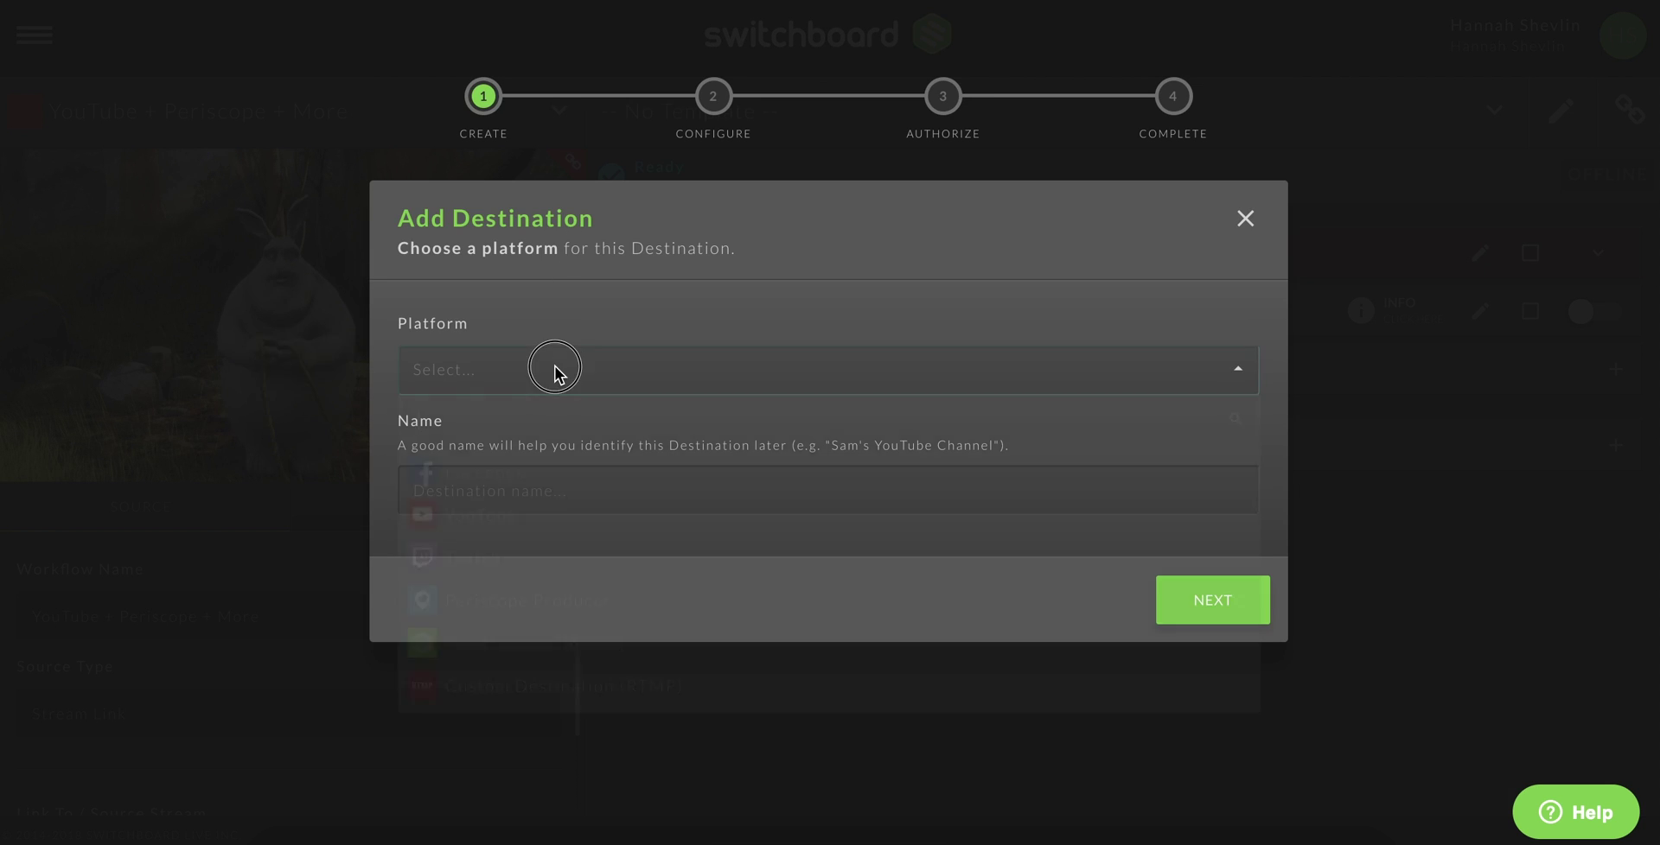
{"action": "left_click", "coordinate": [545, 515]}
{"action": "left_click", "coordinate": [547, 499]}
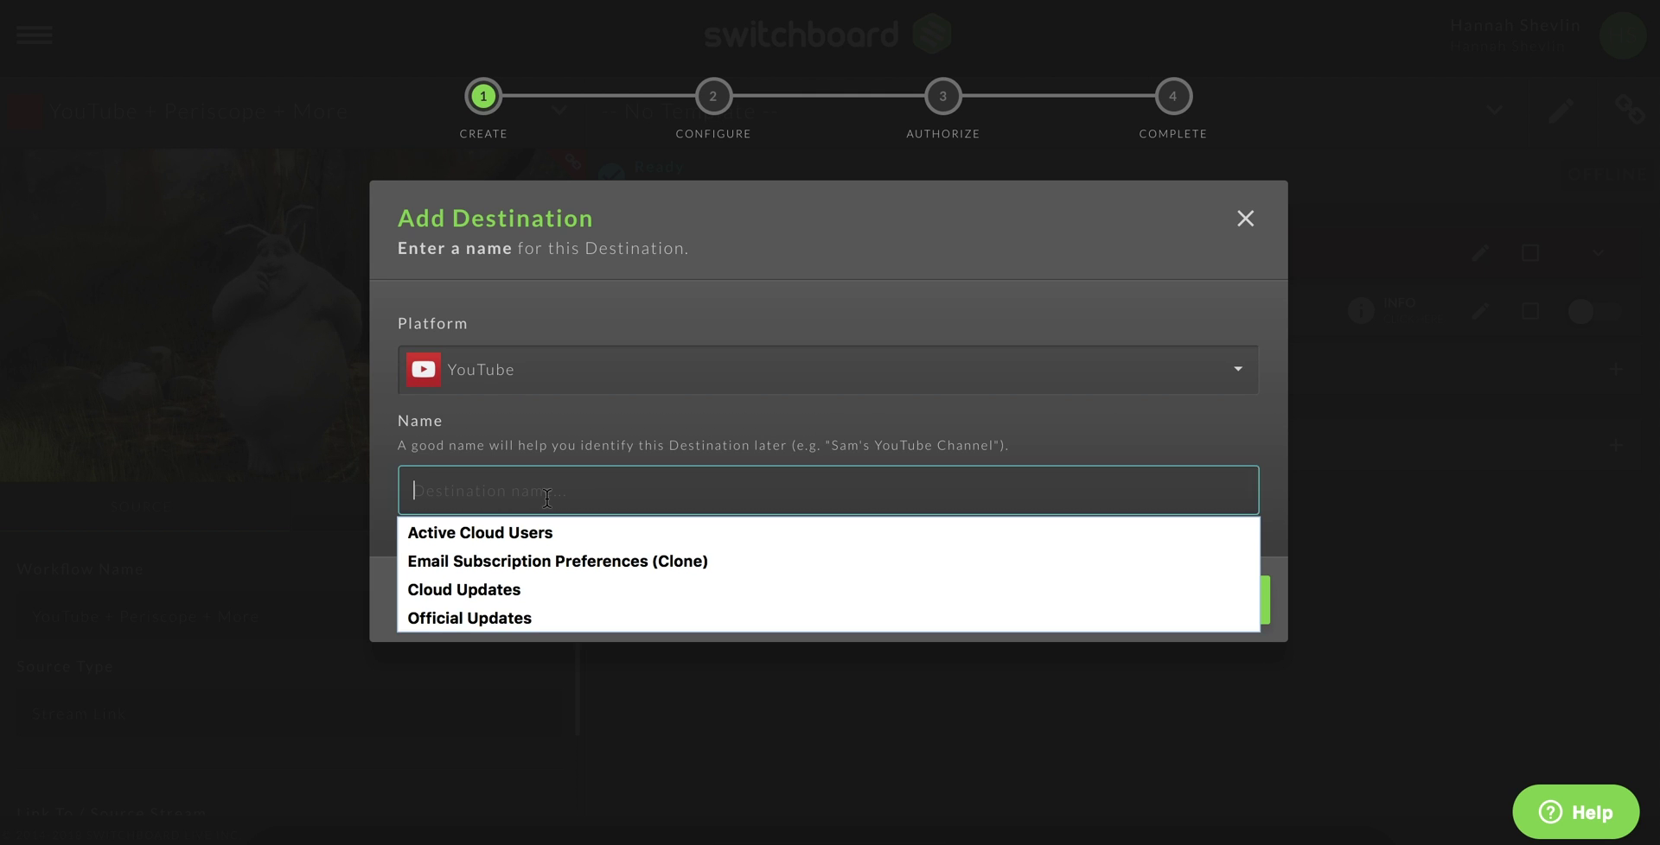
{"action": "type", "text": "Hannah You"}
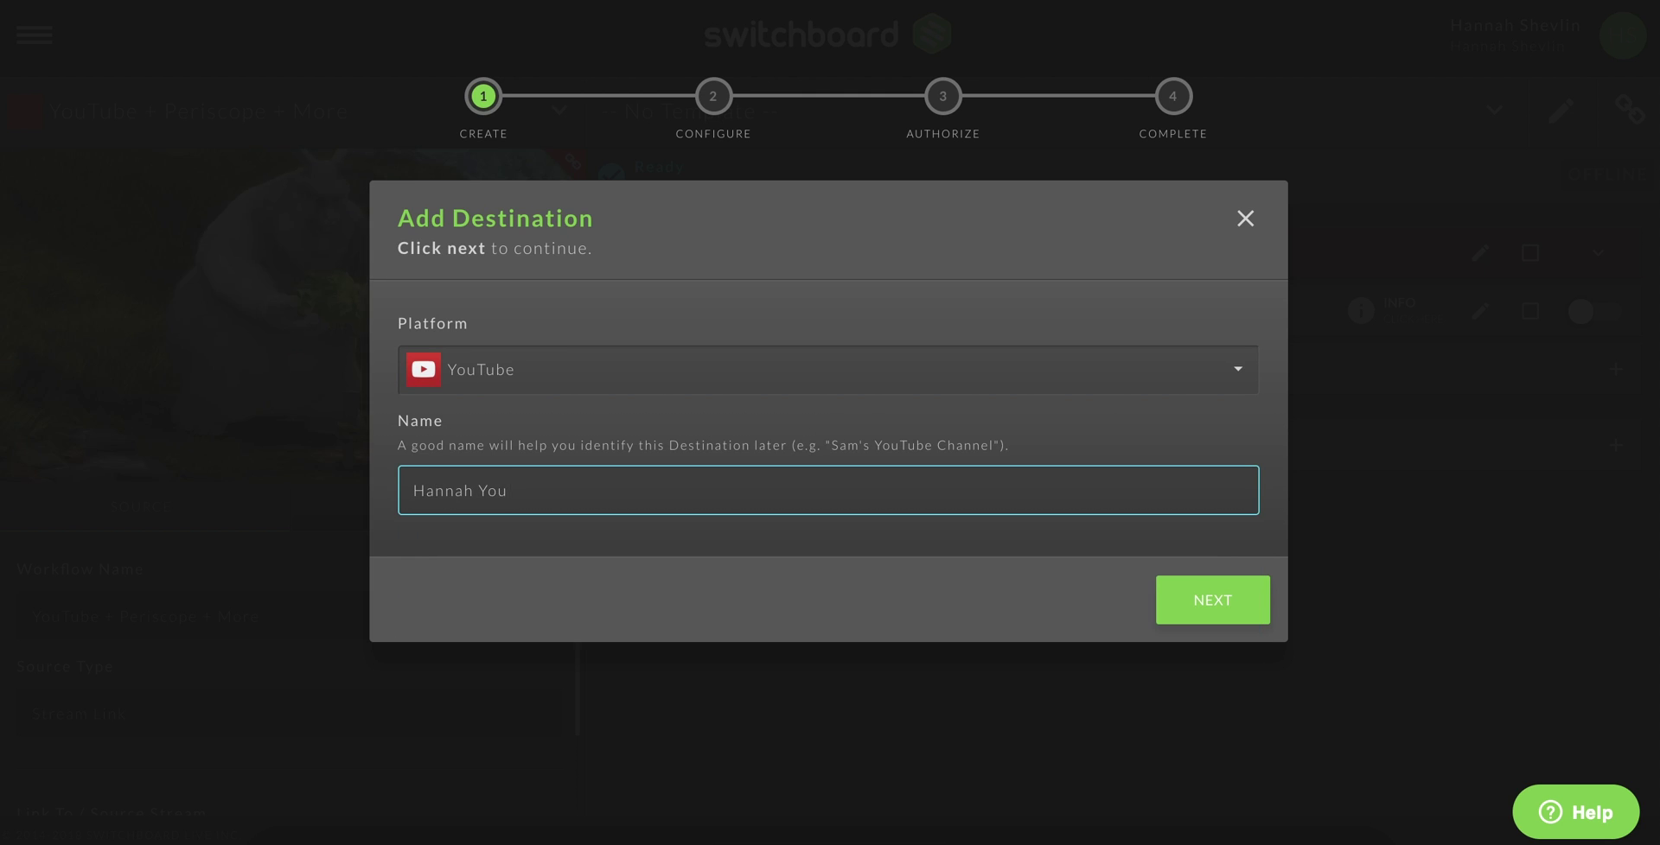
{"action": "type", "text": "Tube"}
{"action": "left_click", "coordinate": [1217, 610]}
Authorize switchboard.live to access the Google account for YouTube and finish setting up the YouTube destination.
{"action": "left_click", "coordinate": [1223, 731]}
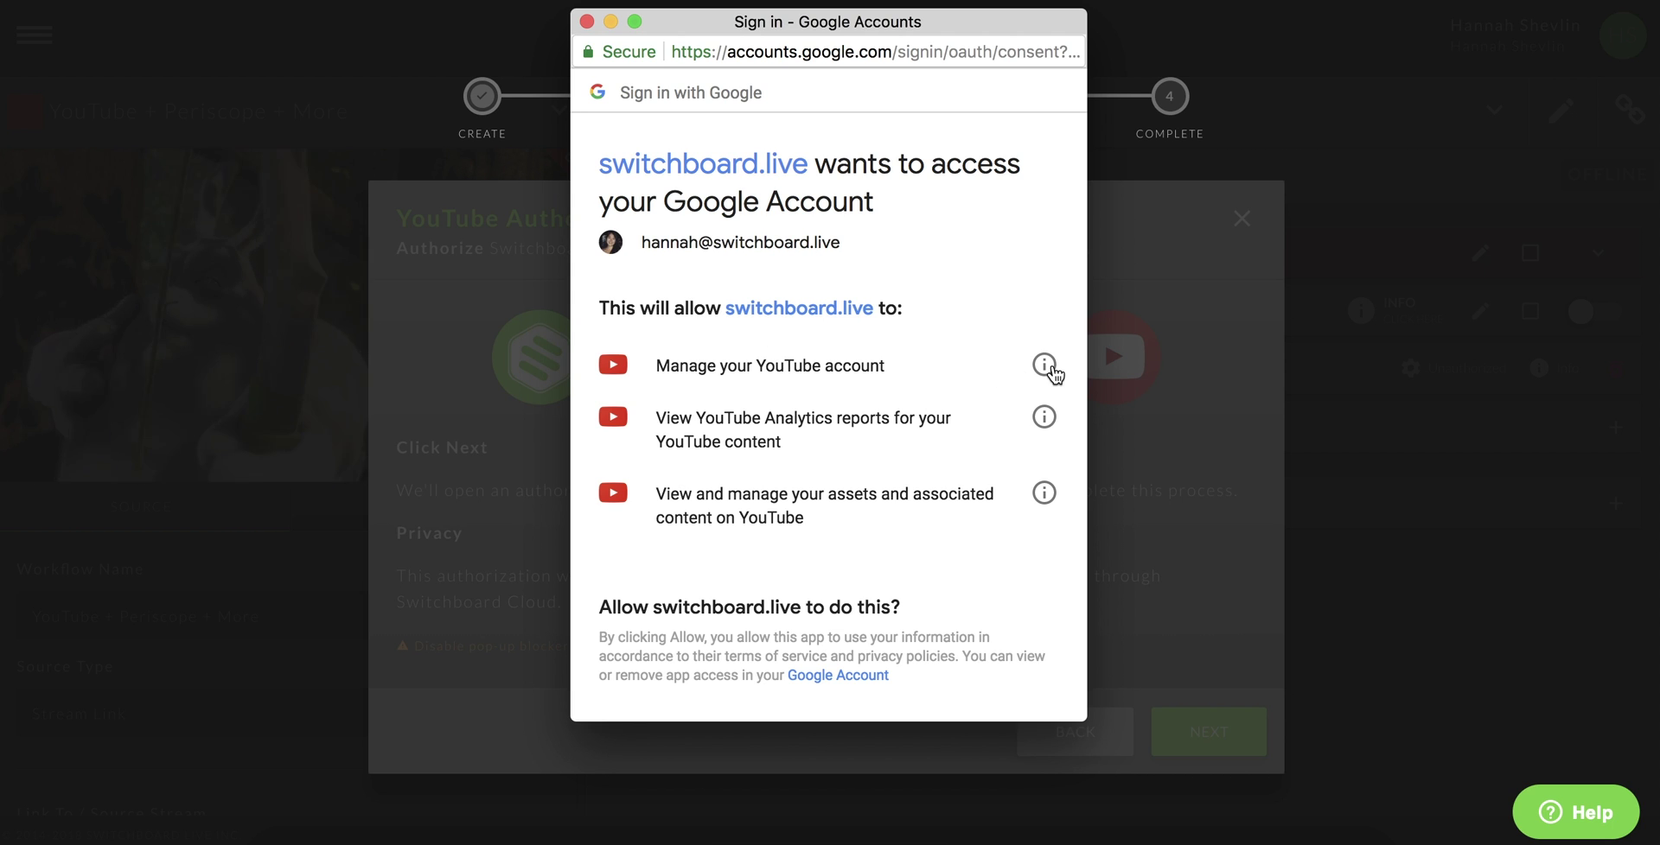
{"action": "scroll", "coordinate": [1008, 400], "scroll_direction": "down", "scroll_amount": 3}
{"action": "left_click", "coordinate": [1003, 670]}
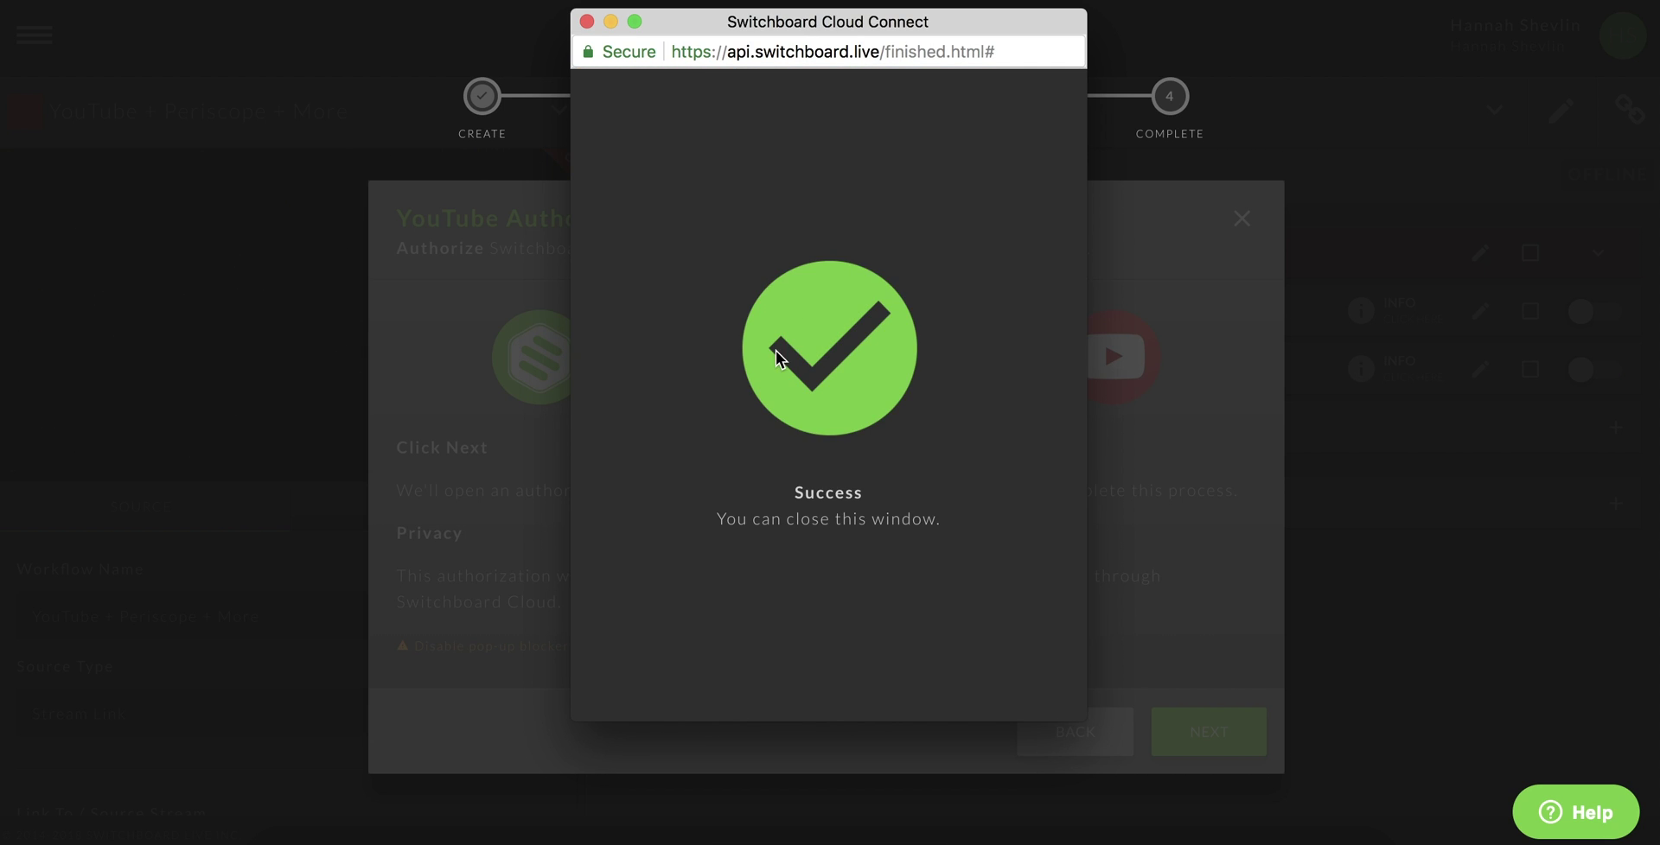
{"action": "left_click", "coordinate": [589, 22]}
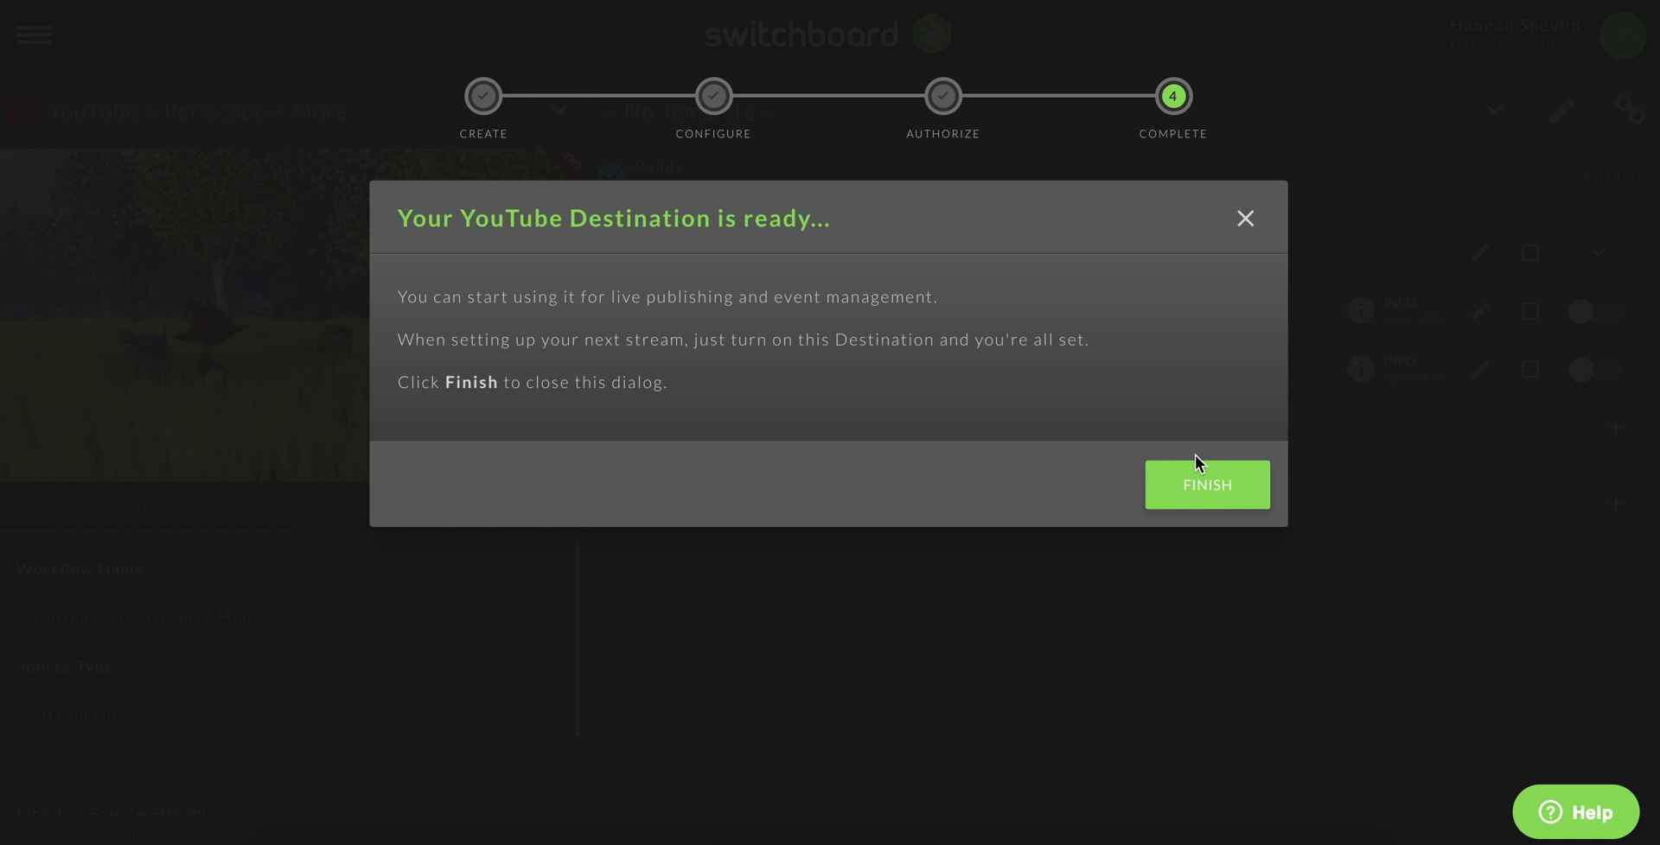
{"action": "left_click", "coordinate": [1204, 493]}
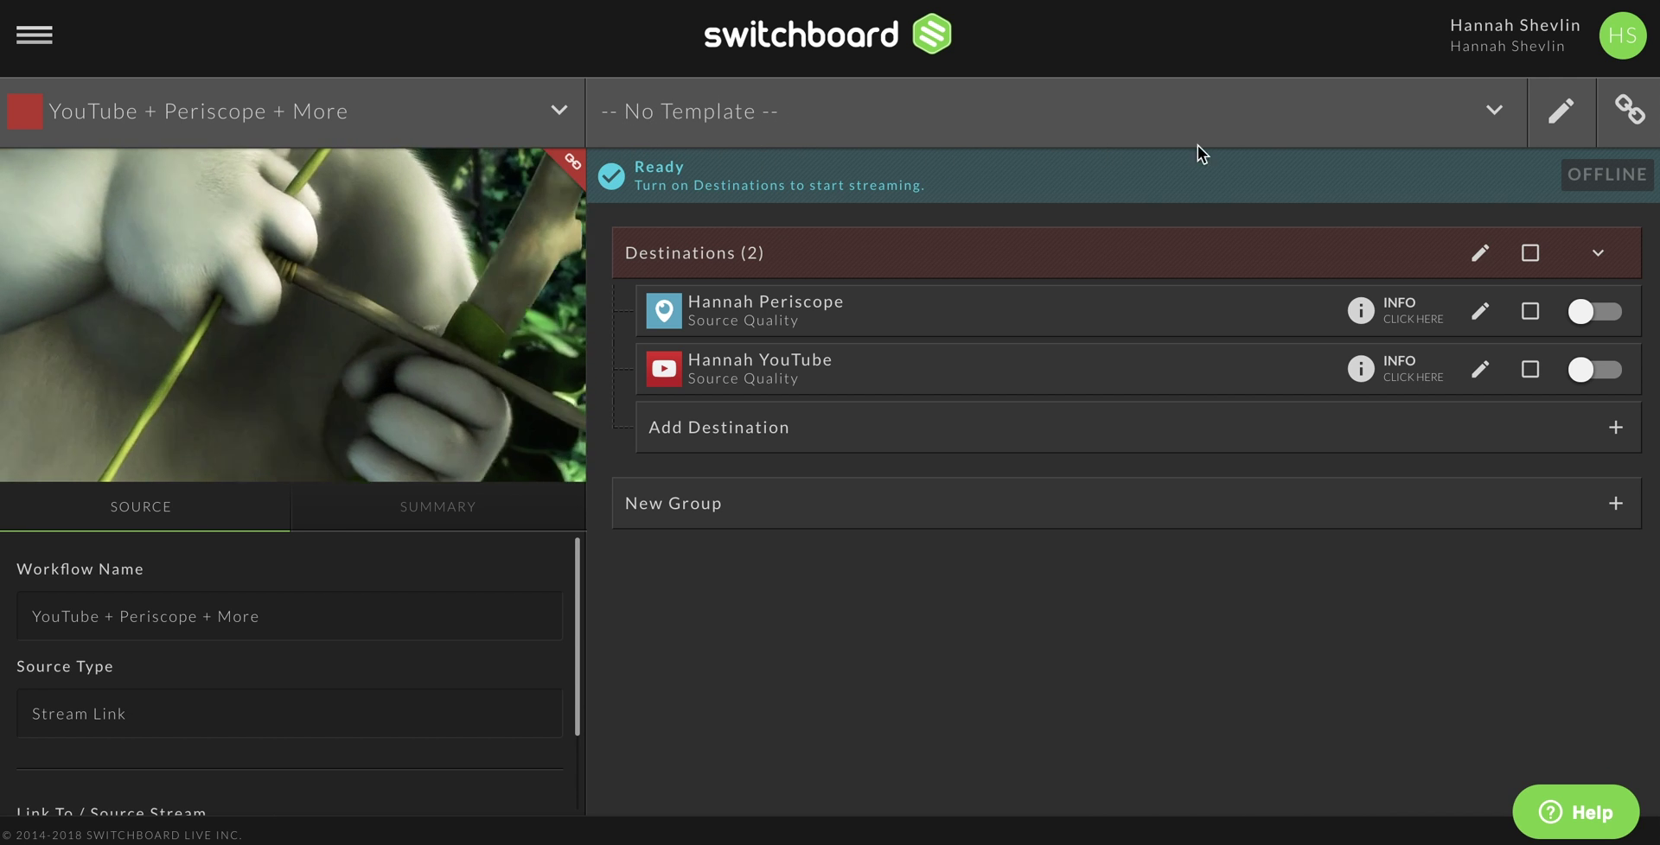
Apply the My Weekly Show template to the YouTube + Periscope + More workflow and the Encoder + Facebook workflow.
{"action": "left_click", "coordinate": [1493, 110]}
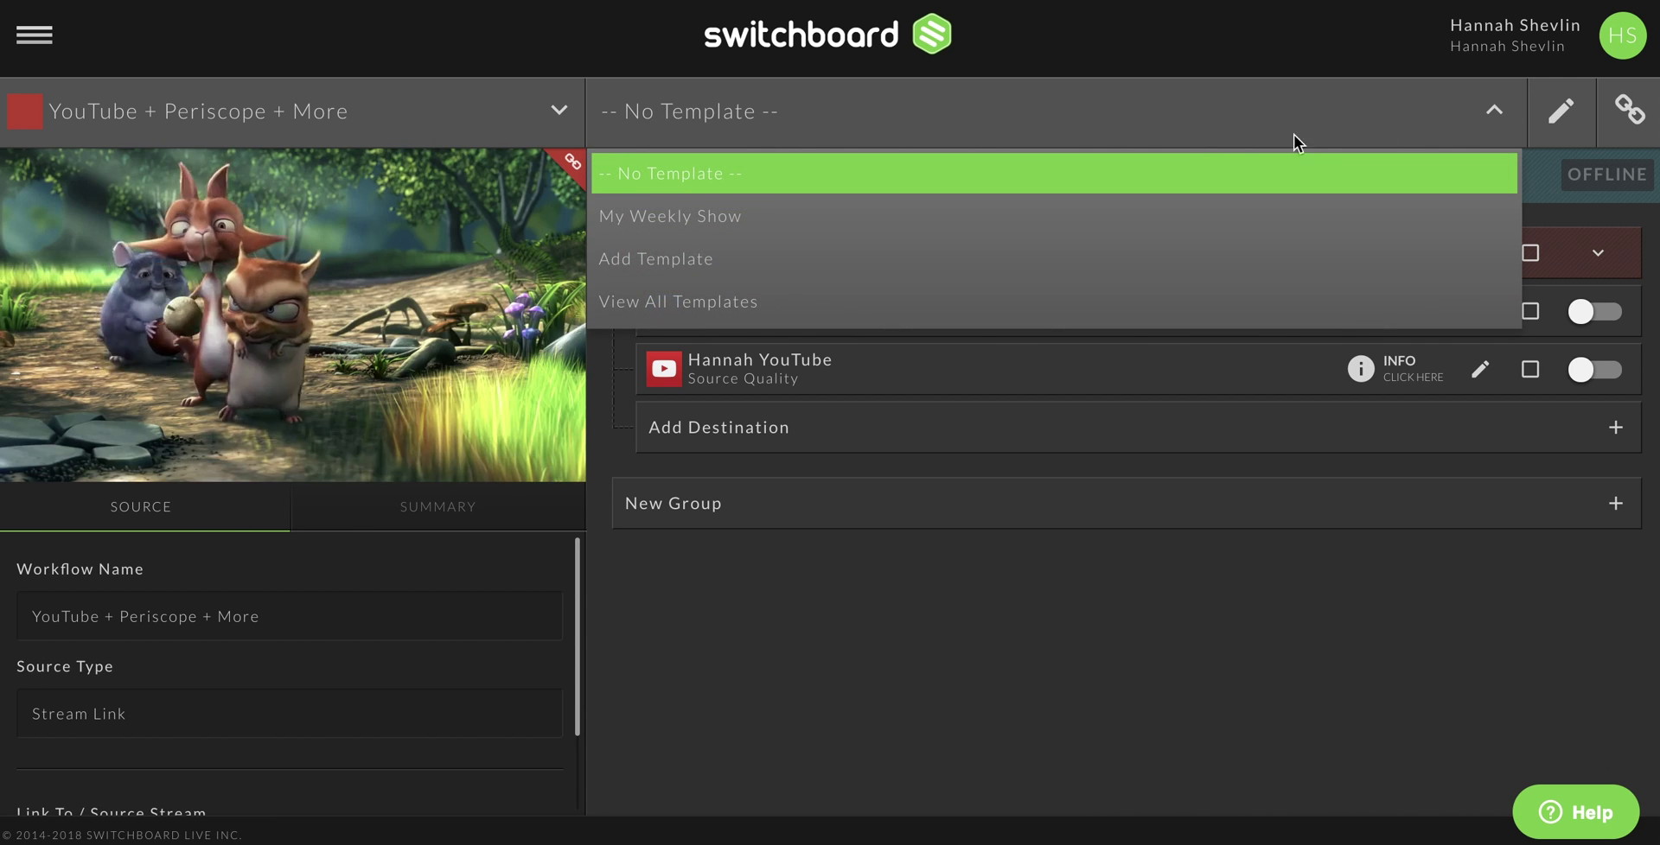
{"action": "left_click", "coordinate": [723, 216]}
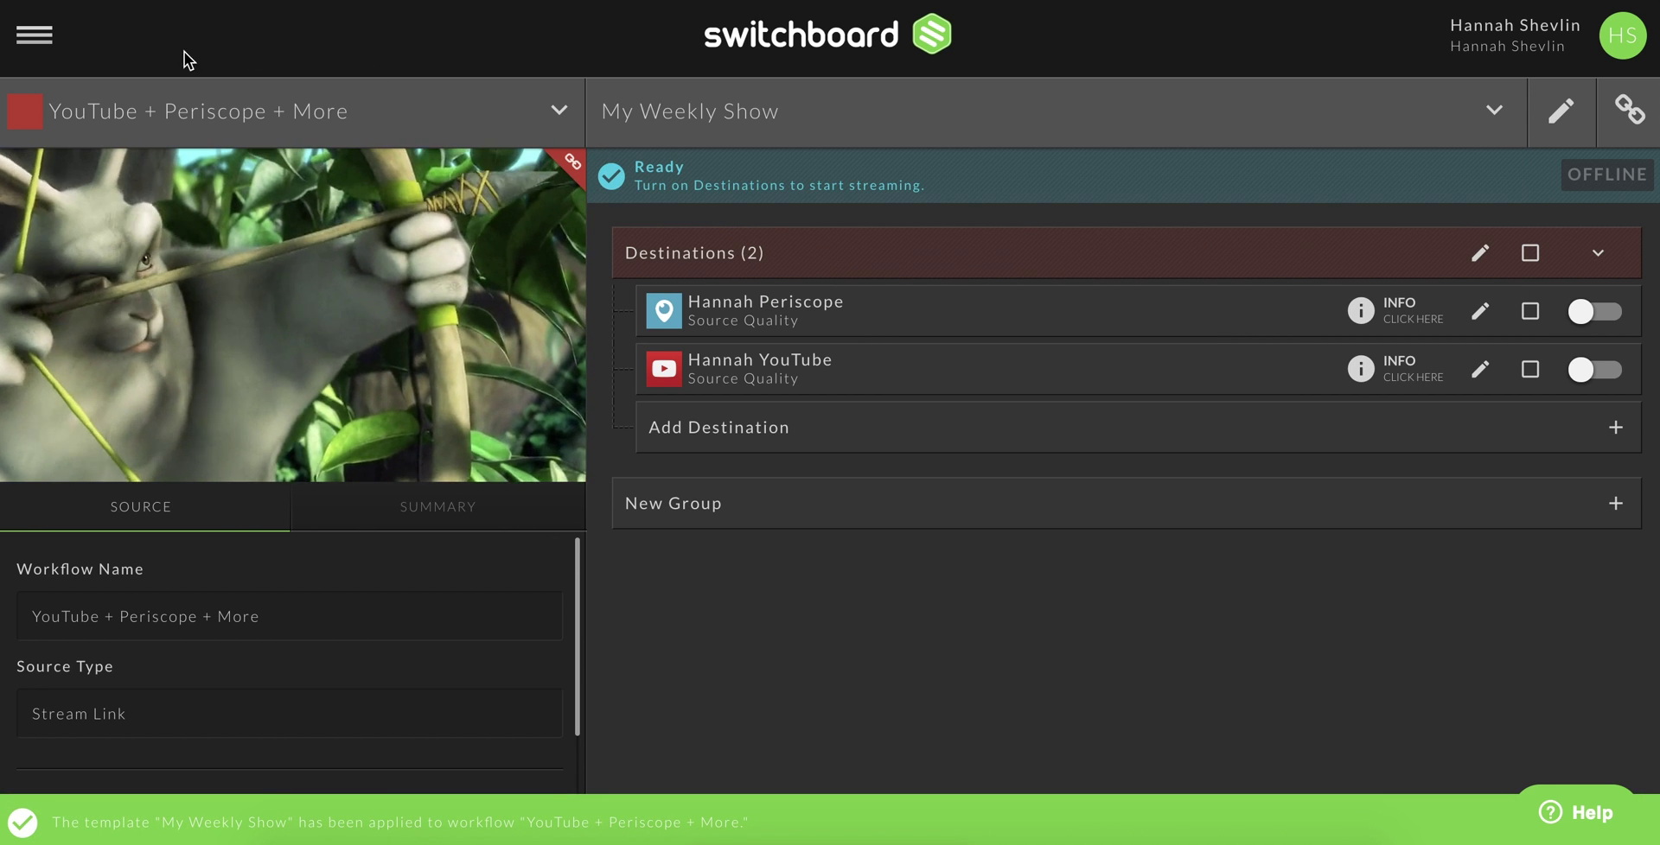
{"action": "left_click", "coordinate": [140, 116]}
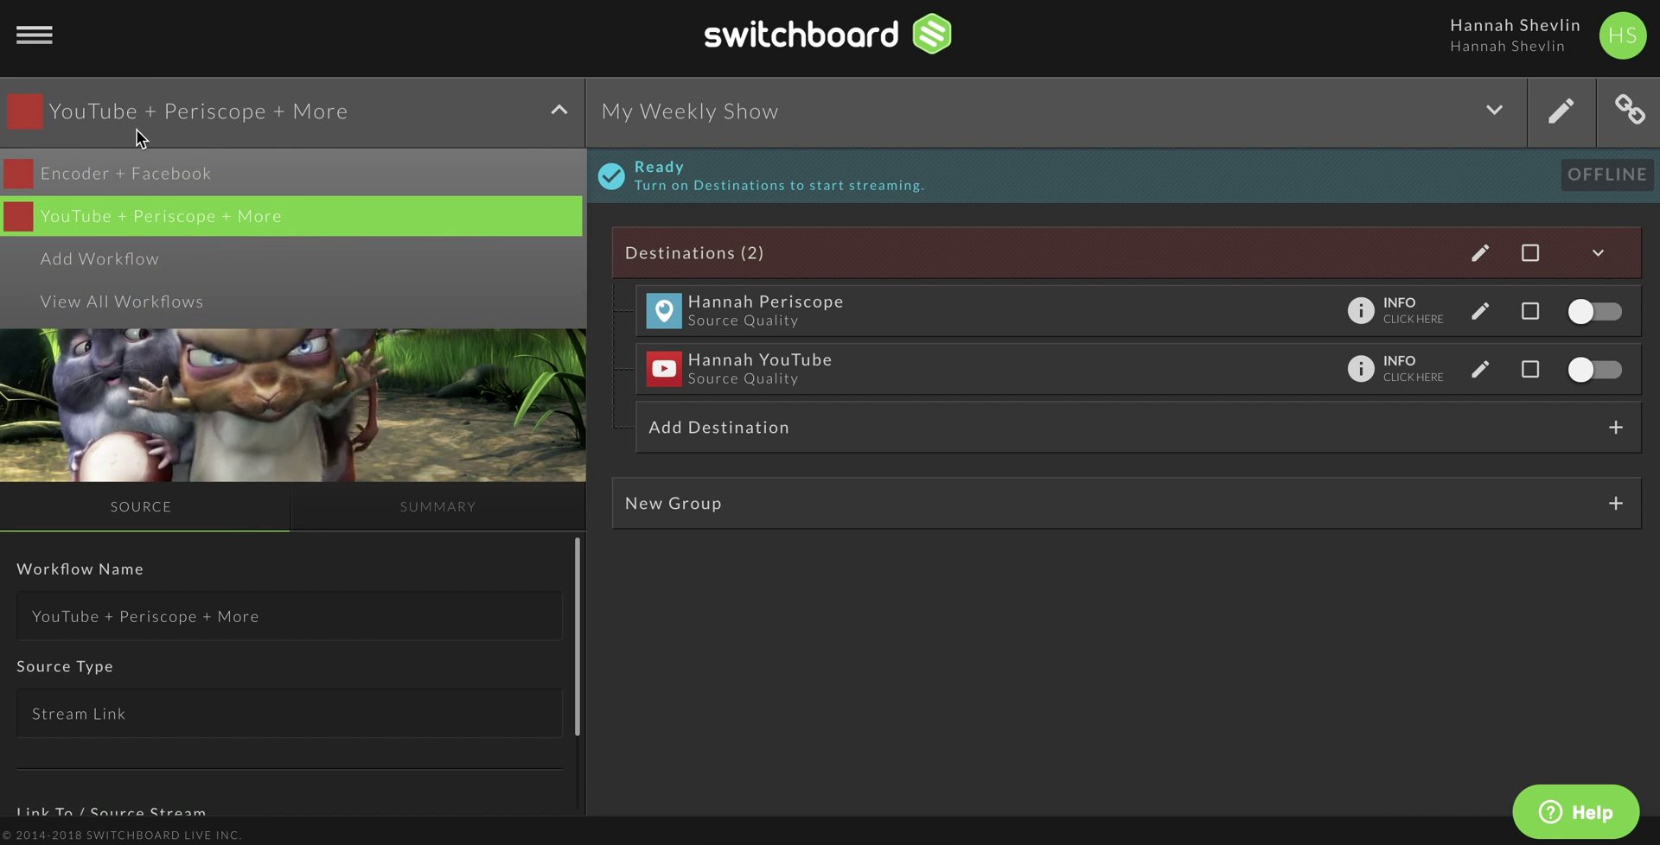
{"action": "left_click", "coordinate": [141, 177]}
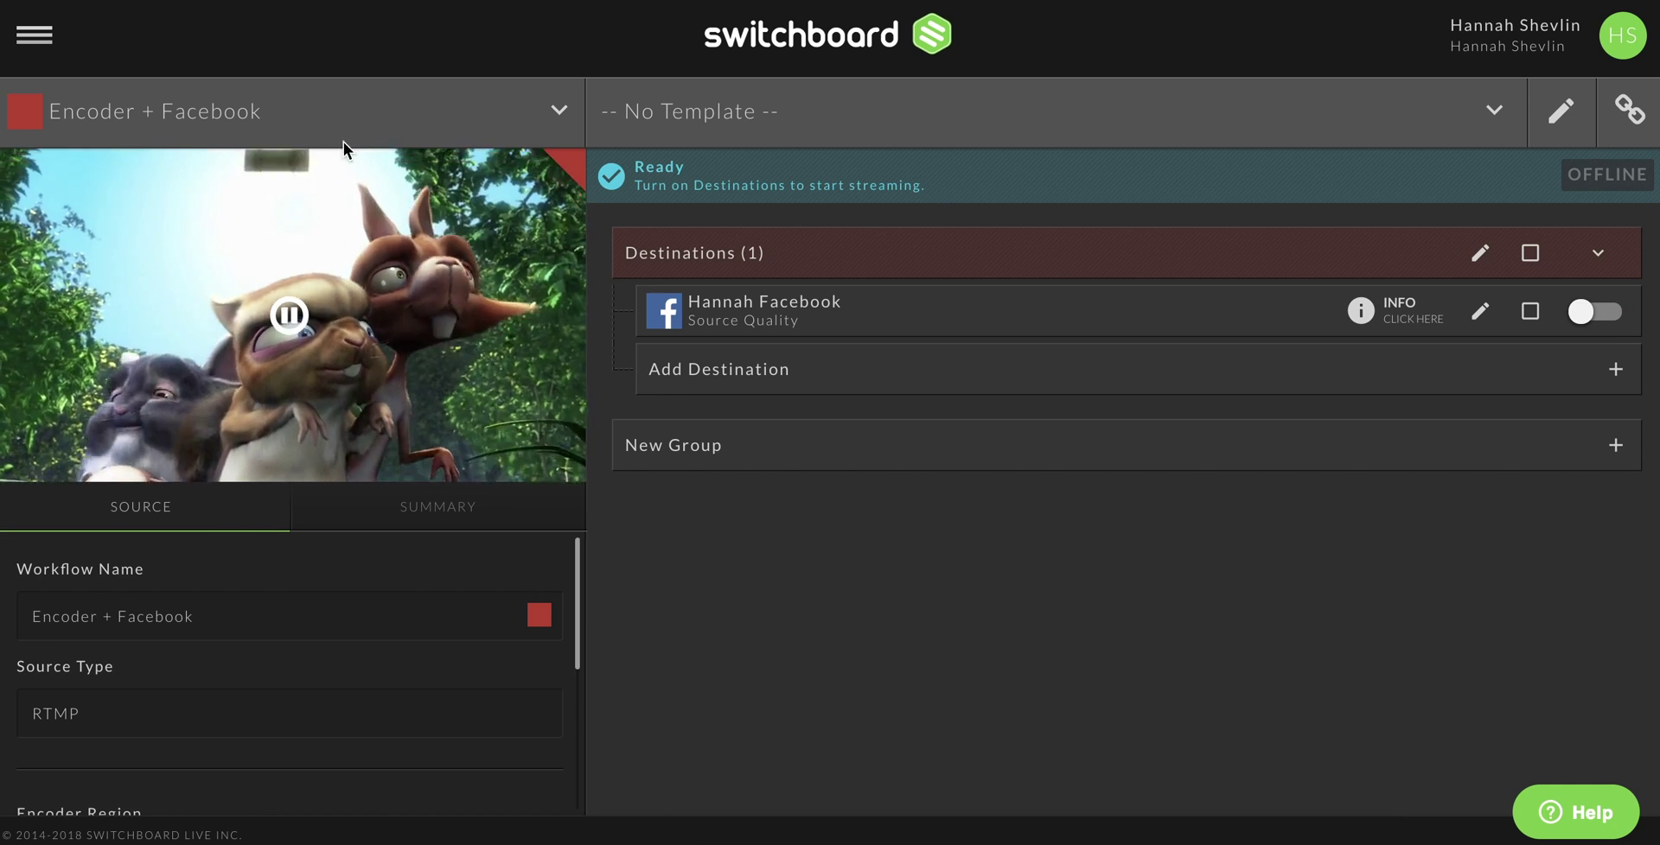
{"action": "left_click", "coordinate": [705, 125]}
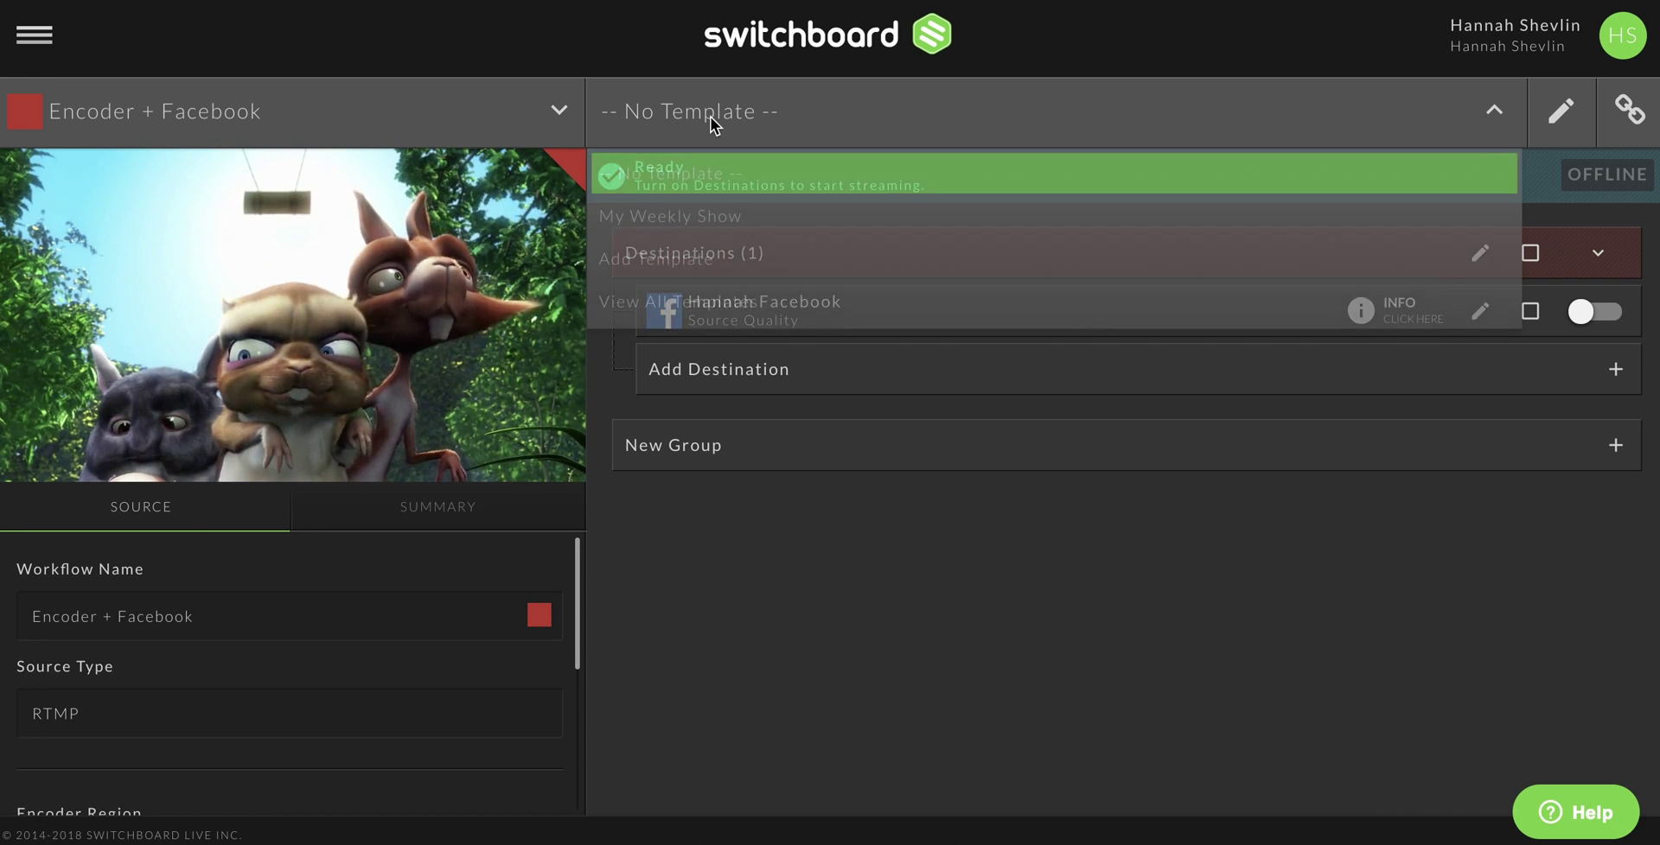
{"action": "left_click", "coordinate": [704, 218]}
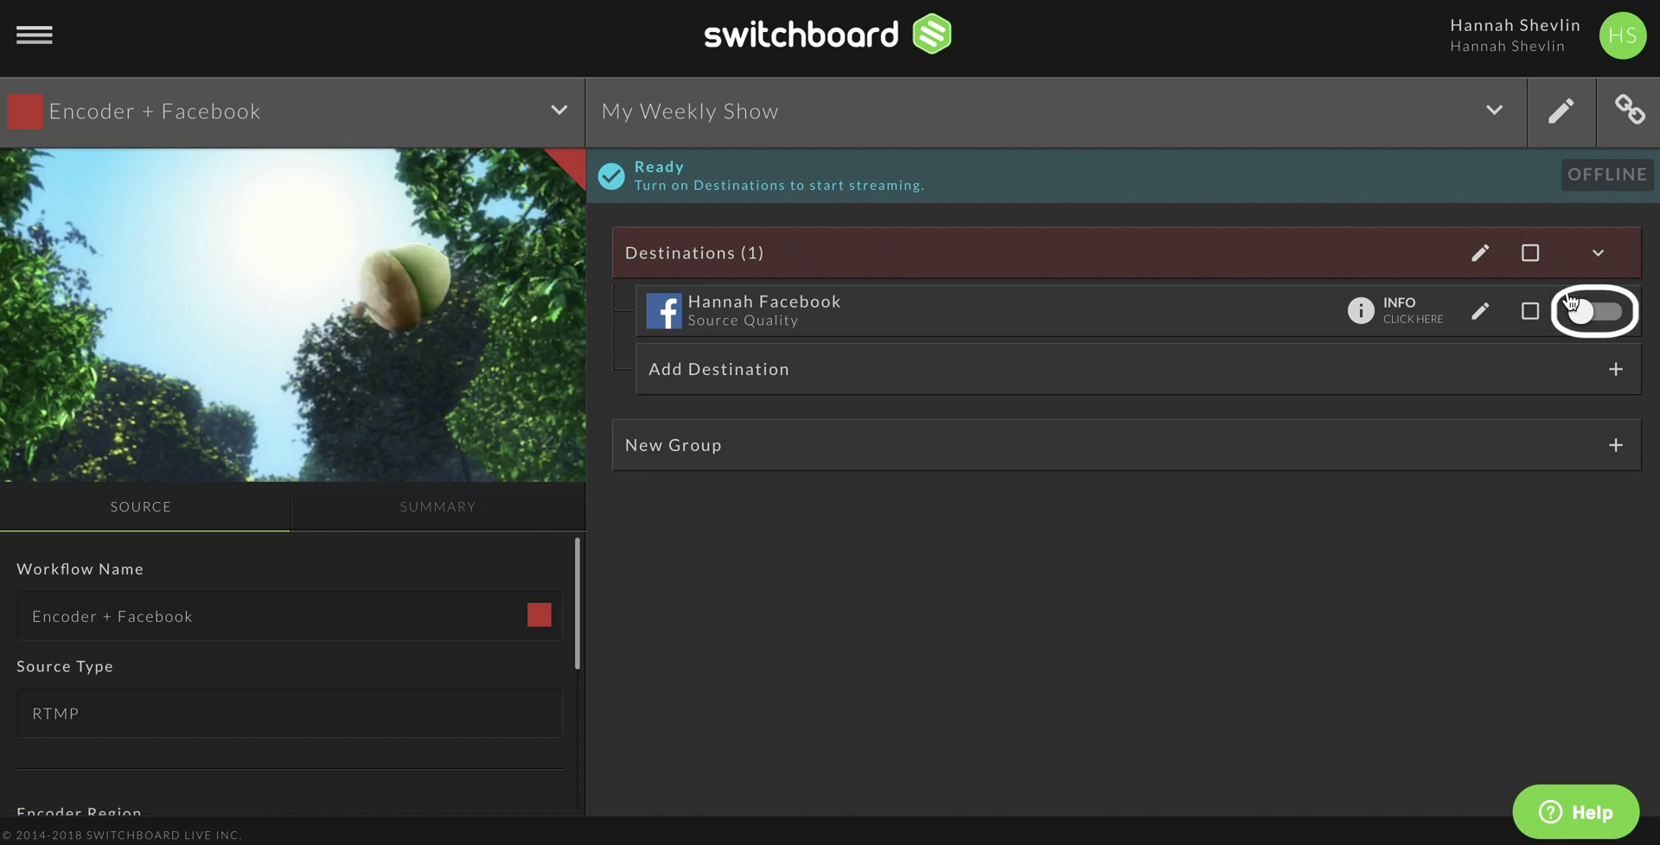
Start streaming to the Facebook destination, and turn on both stream-linked destinations of the YouTube + Periscope + More workflow in bulk.
{"action": "left_click", "coordinate": [1593, 318]}
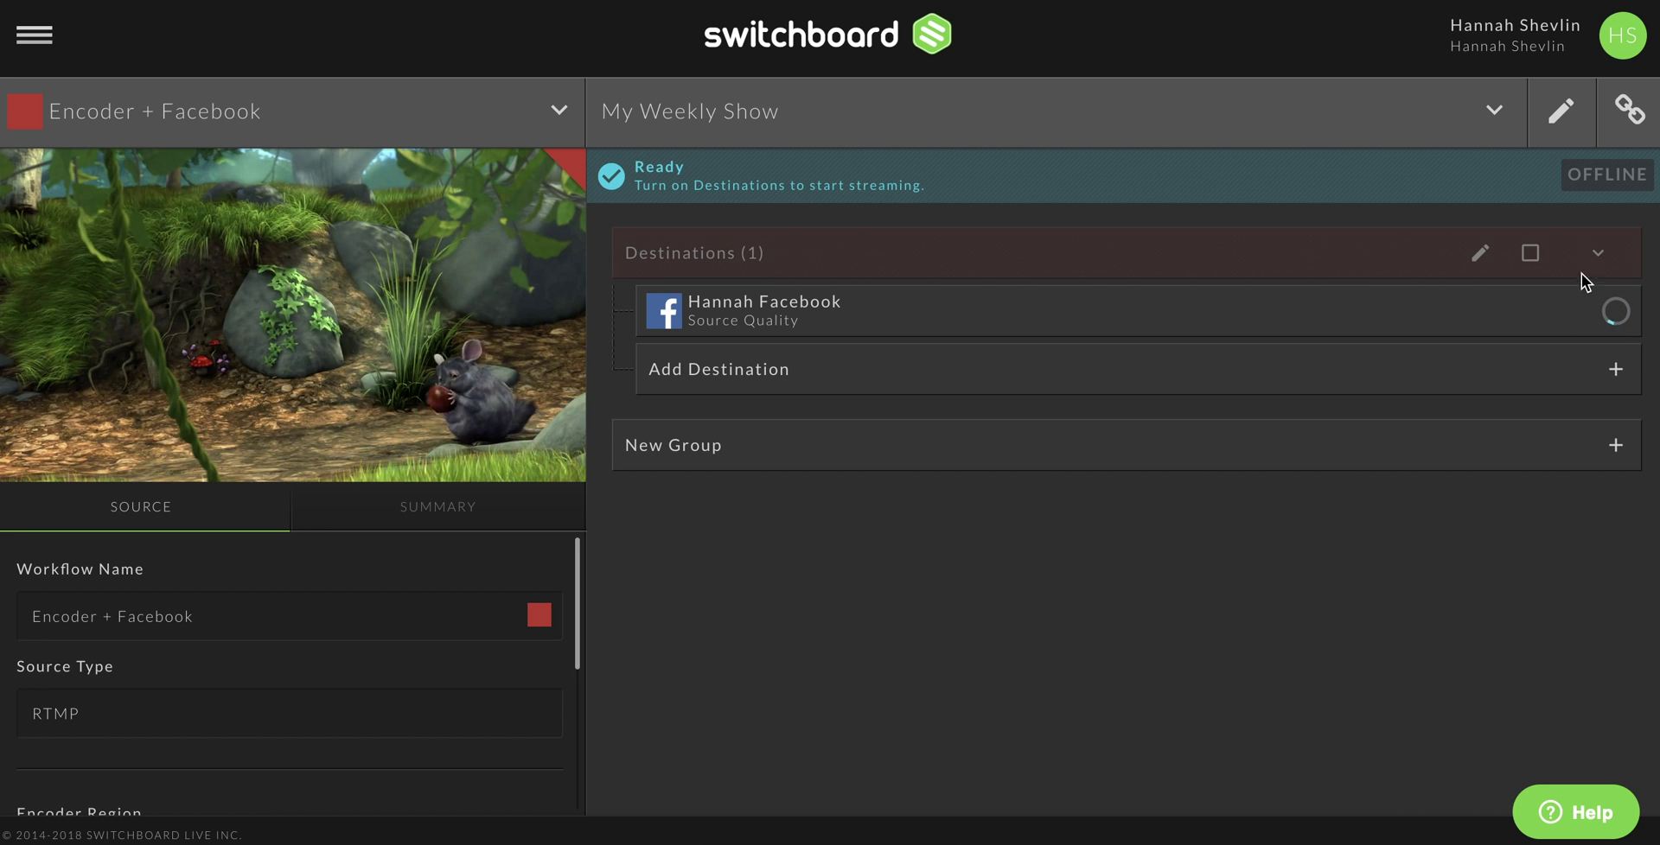
{"action": "left_click", "coordinate": [1625, 121]}
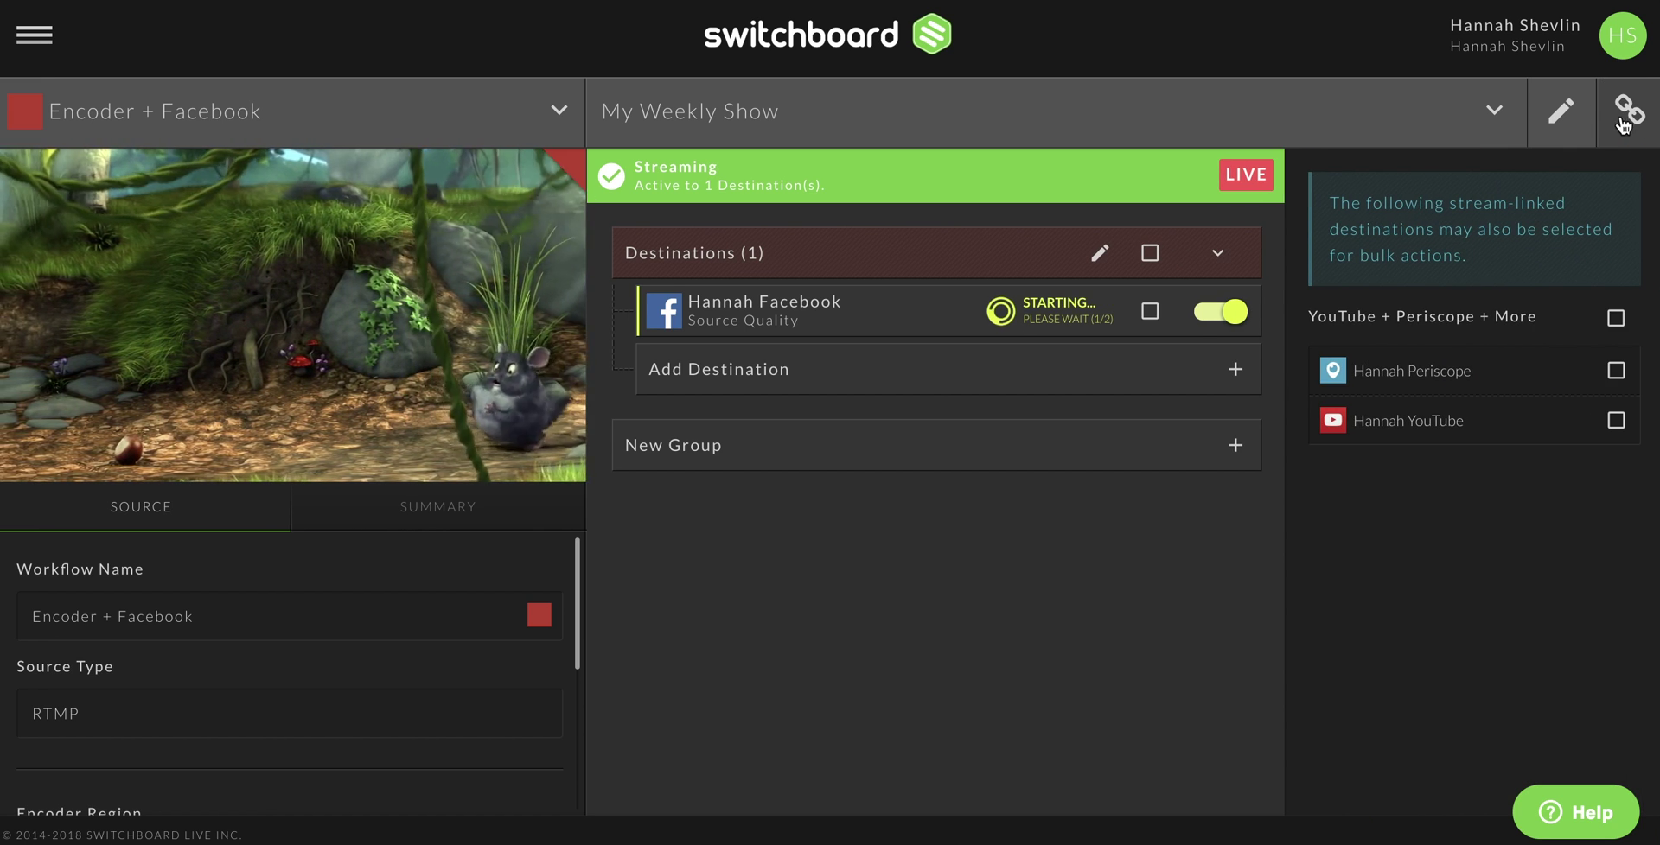
{"action": "left_click", "coordinate": [1615, 320]}
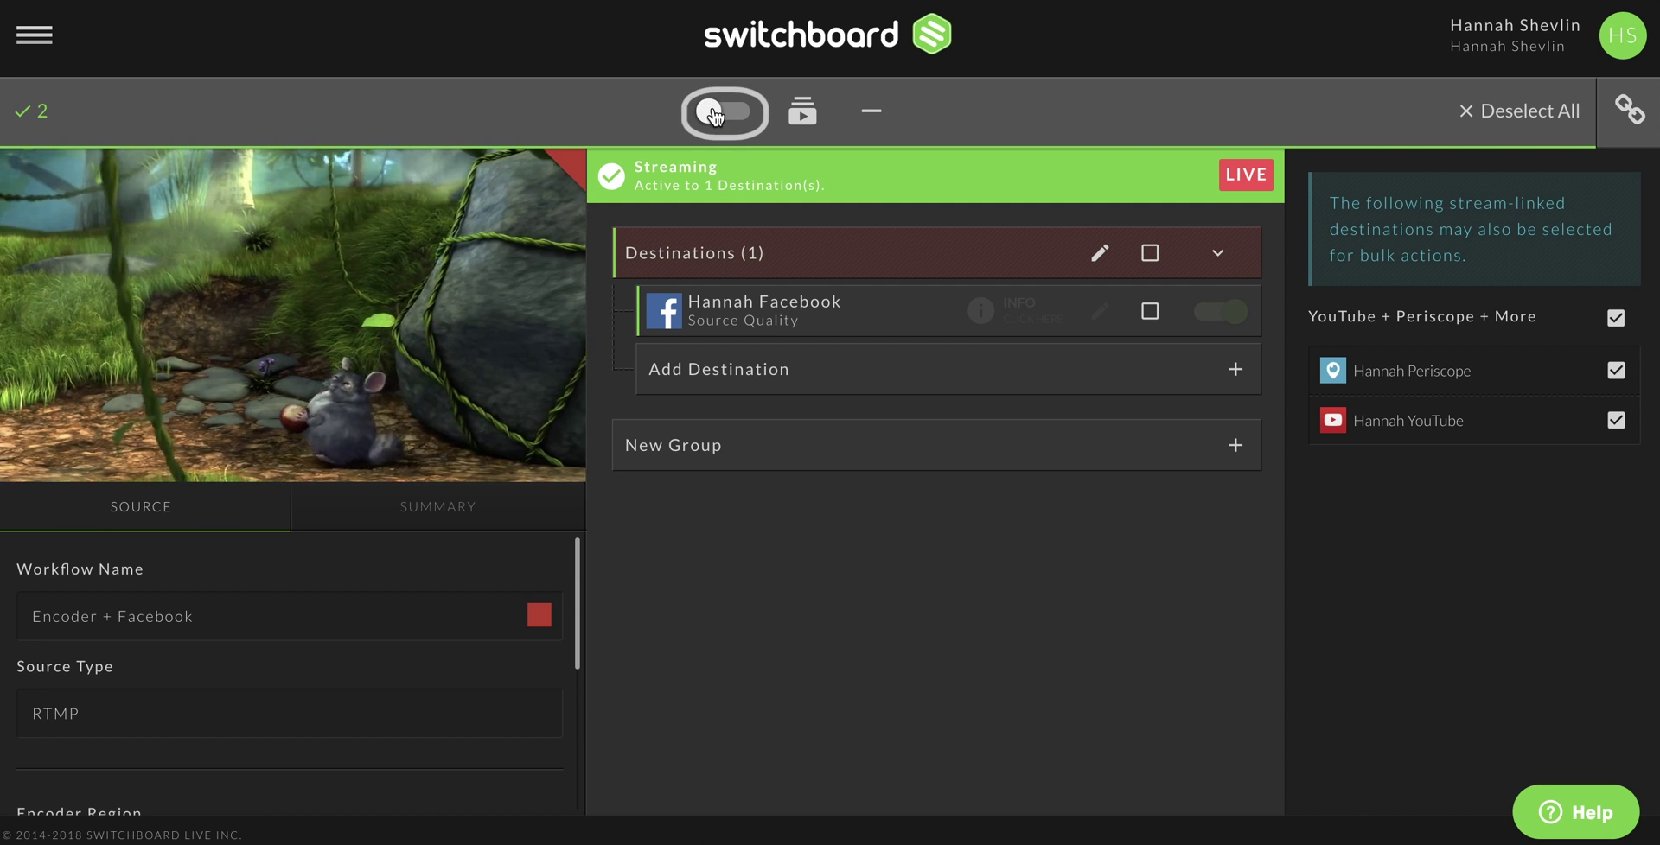
{"action": "left_click", "coordinate": [702, 118]}
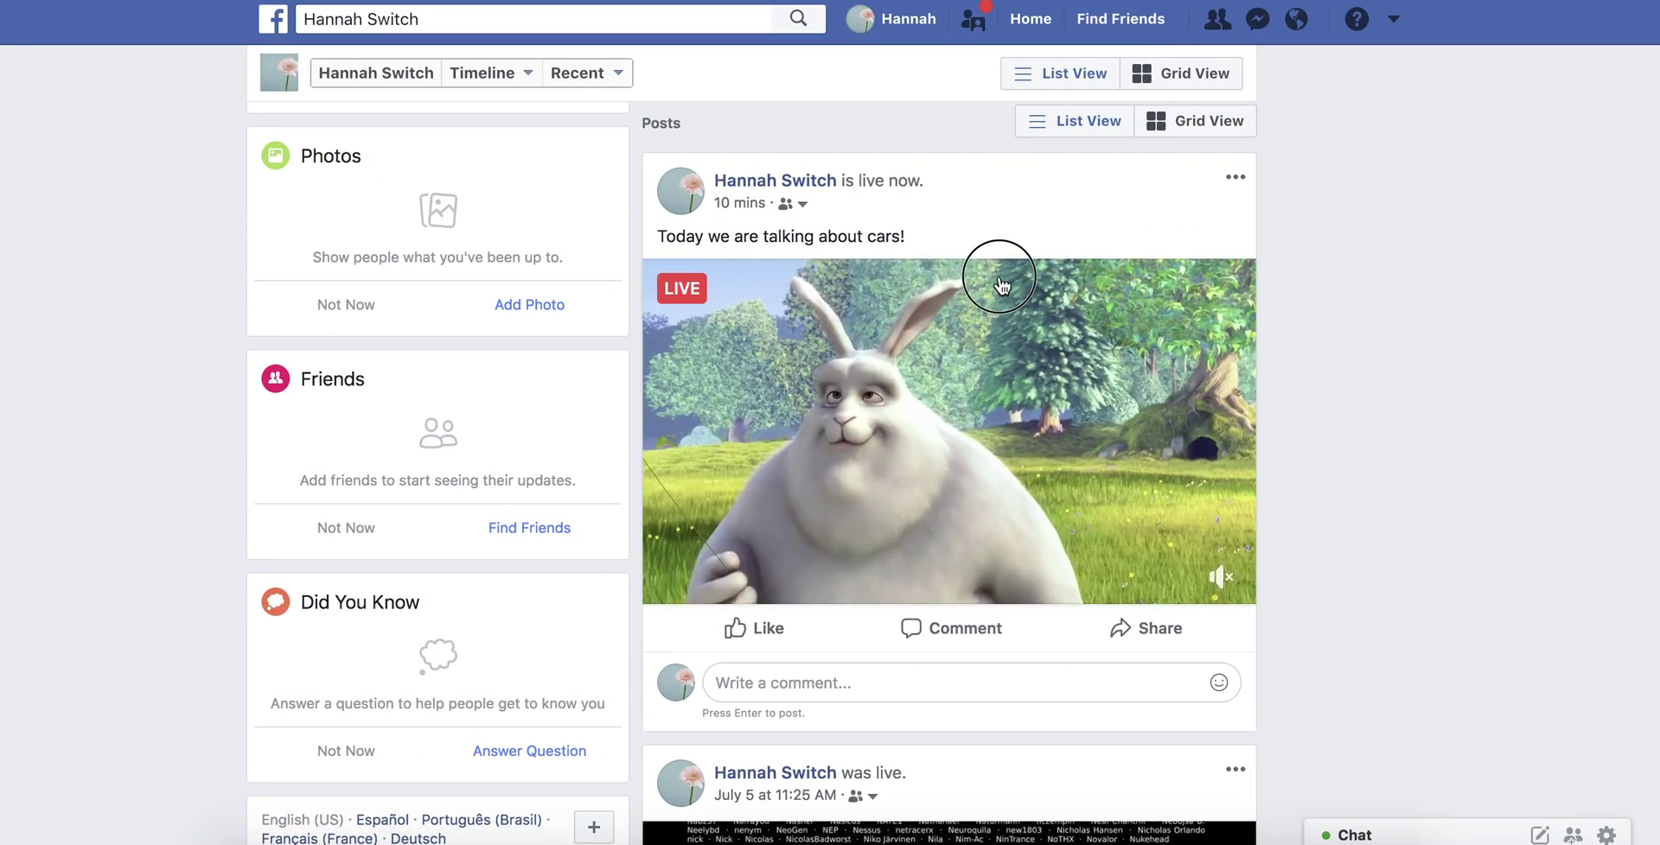
Switch to the Facebook, Twitter and YouTube pages to check the live stream, its title and its description on each.
{"action": "left_click", "coordinate": [994, 275]}
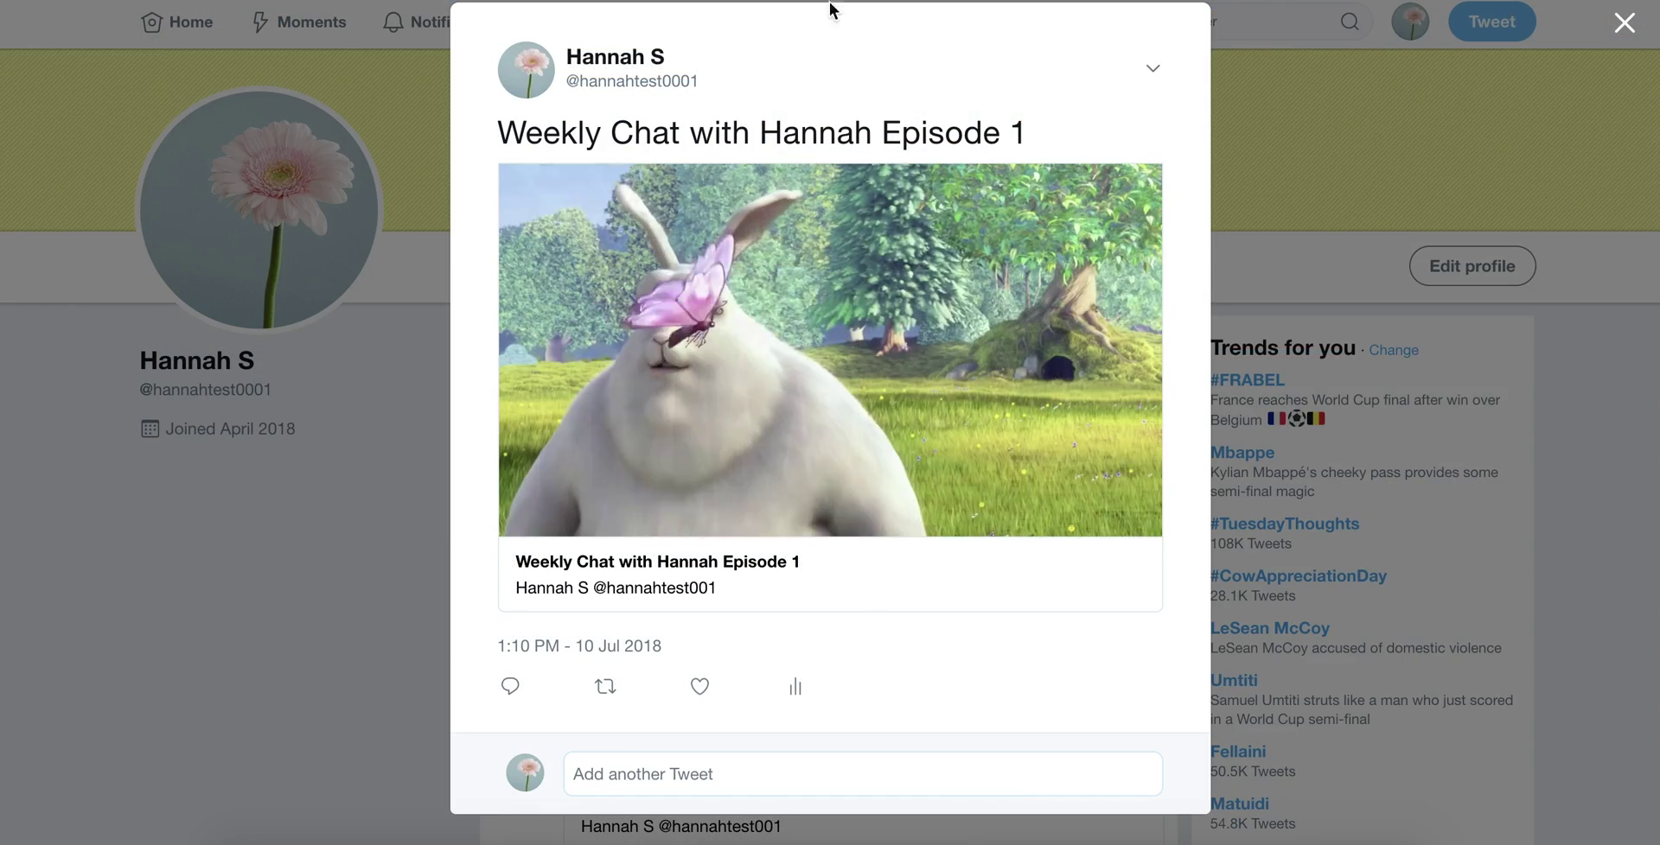
{"action": "mouse_move", "coordinate": [962, 330]}
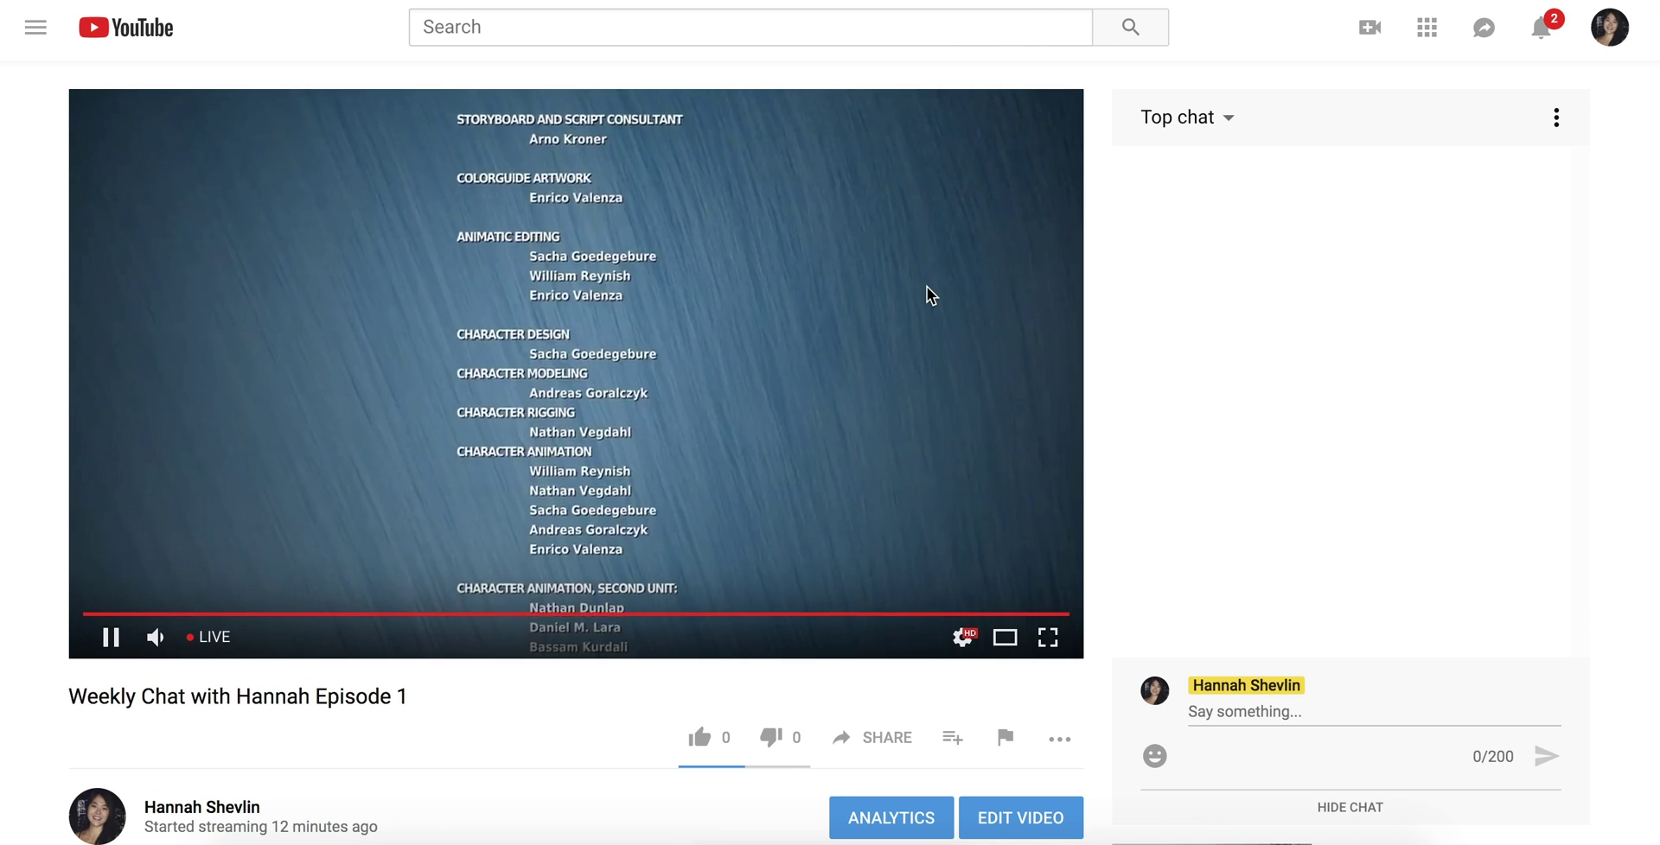
{"action": "scroll", "coordinate": [909, 344], "scroll_direction": "down", "scroll_amount": 3}
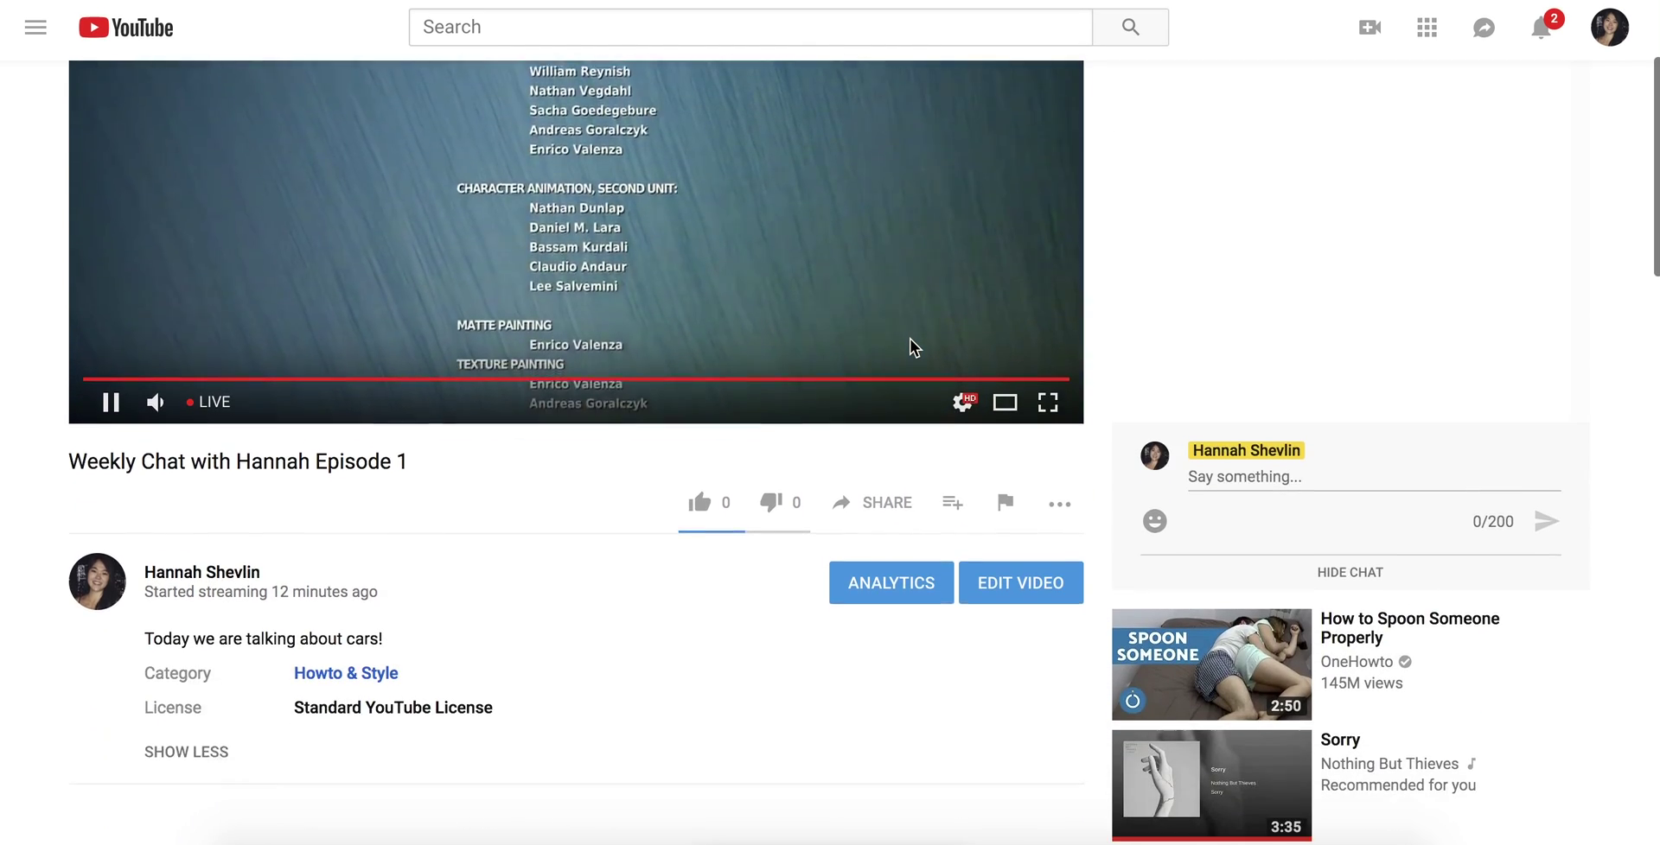